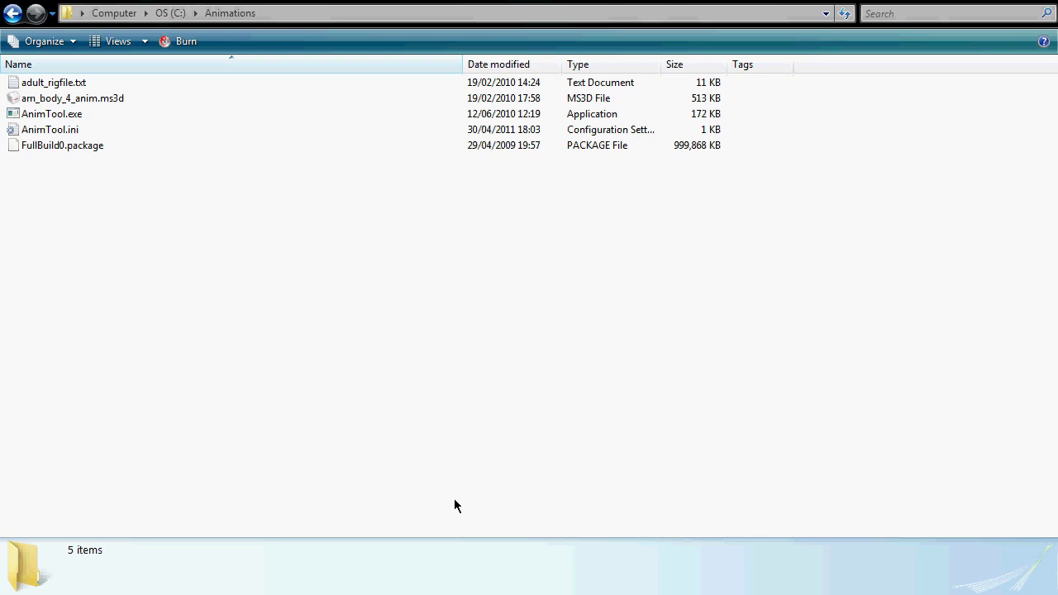
# Step: Launch s3pe and open C:\Animations\FullBuild0.package
pyautogui.press('super')
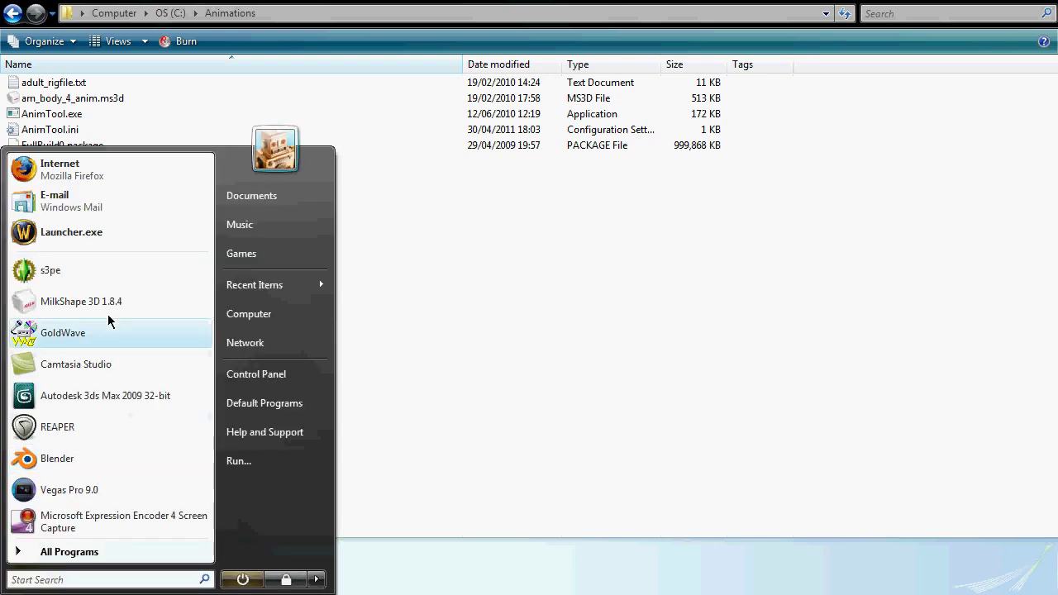
pyautogui.click(76, 277)
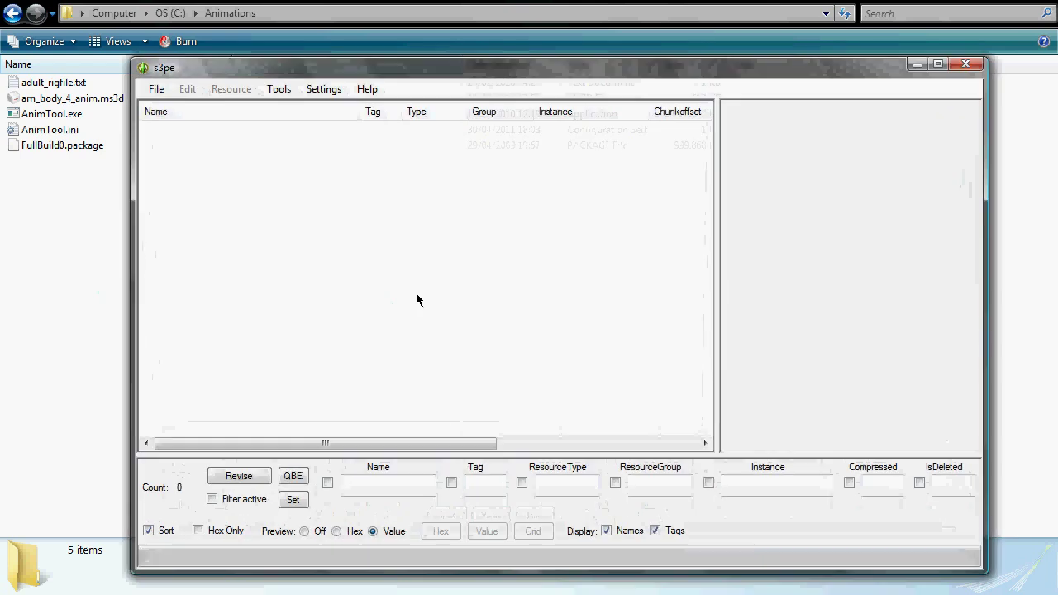
pyautogui.click(163, 91)
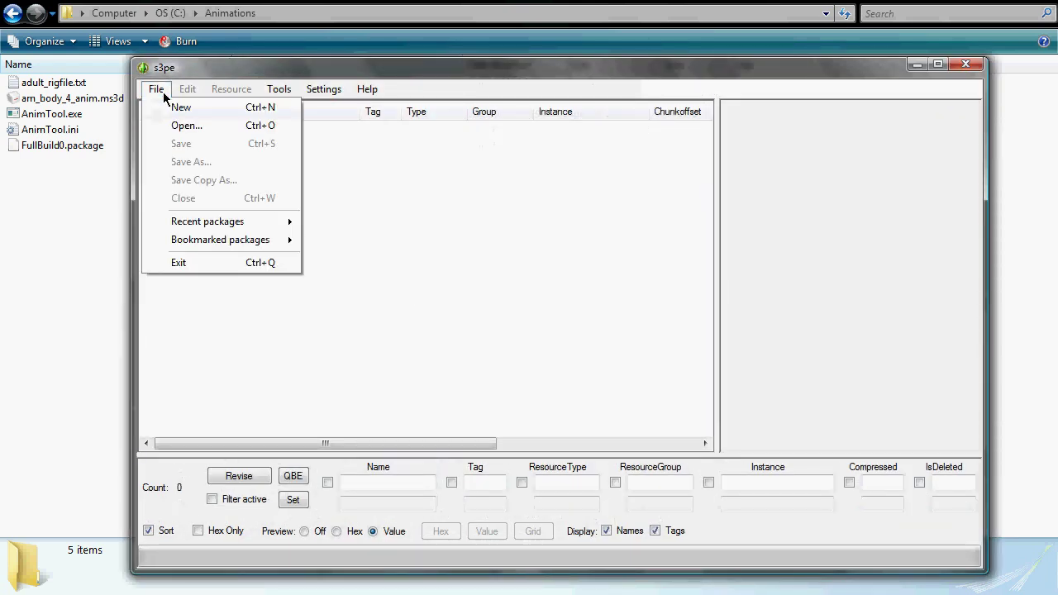
pyautogui.click(194, 130)
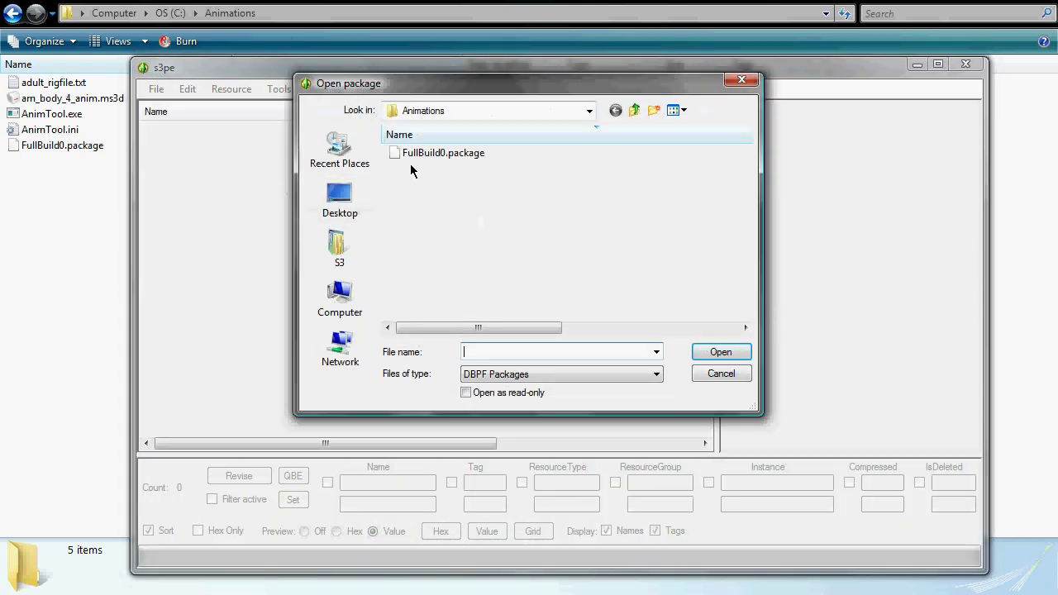
pyautogui.click(419, 157)
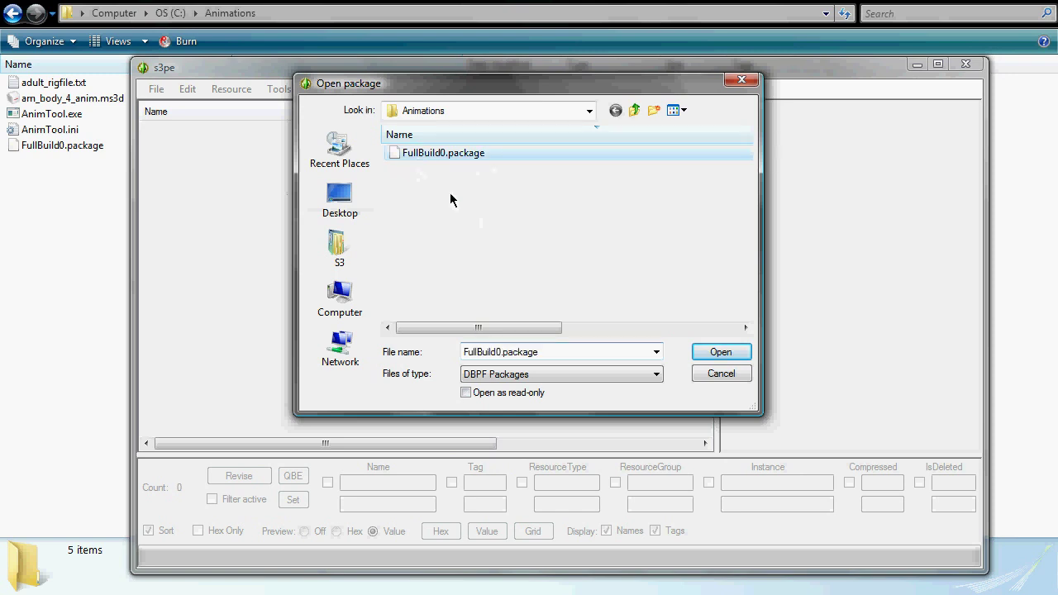
pyautogui.click(718, 353)
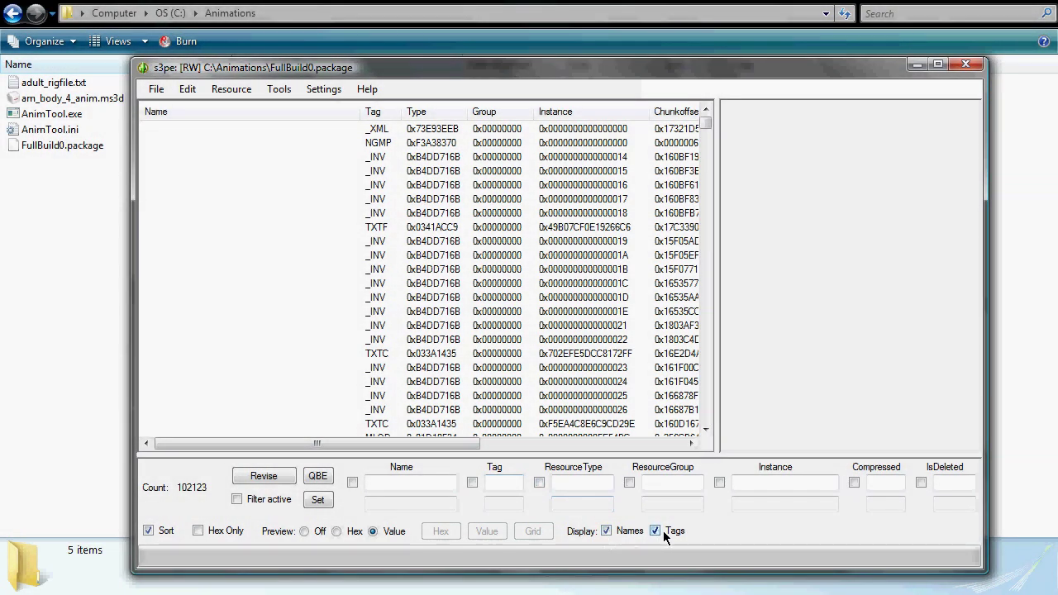
# Step: Scroll the 102123-resource list until the a2a_sofa and a2a_trait CLIP rows show
pyautogui.moveTo(705, 123); pyautogui.dragTo(706, 201)
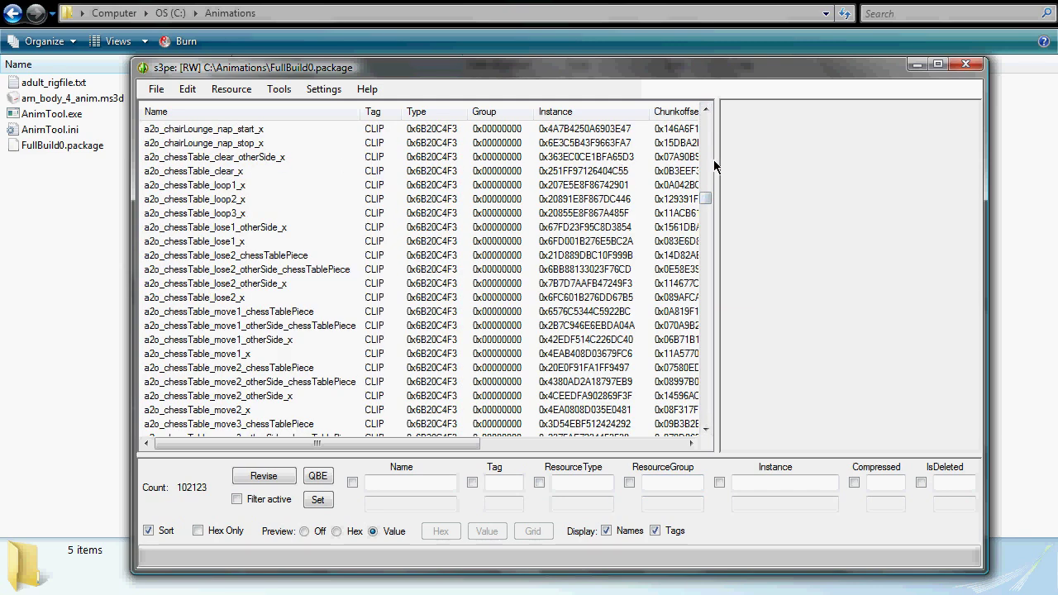
pyautogui.scroll(20, 709, 146)
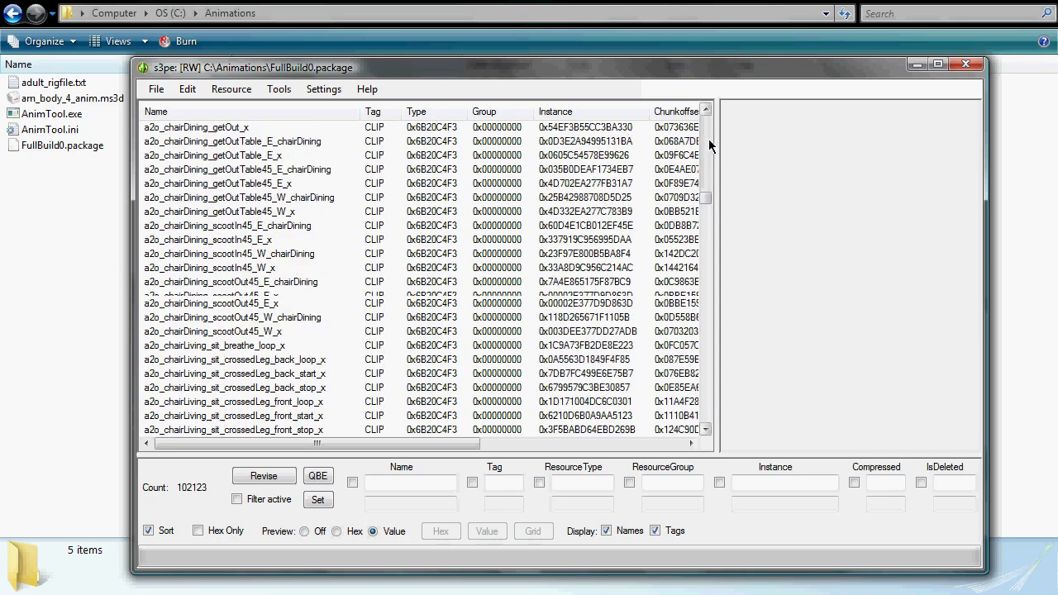
pyautogui.scroll(20, 709, 146)
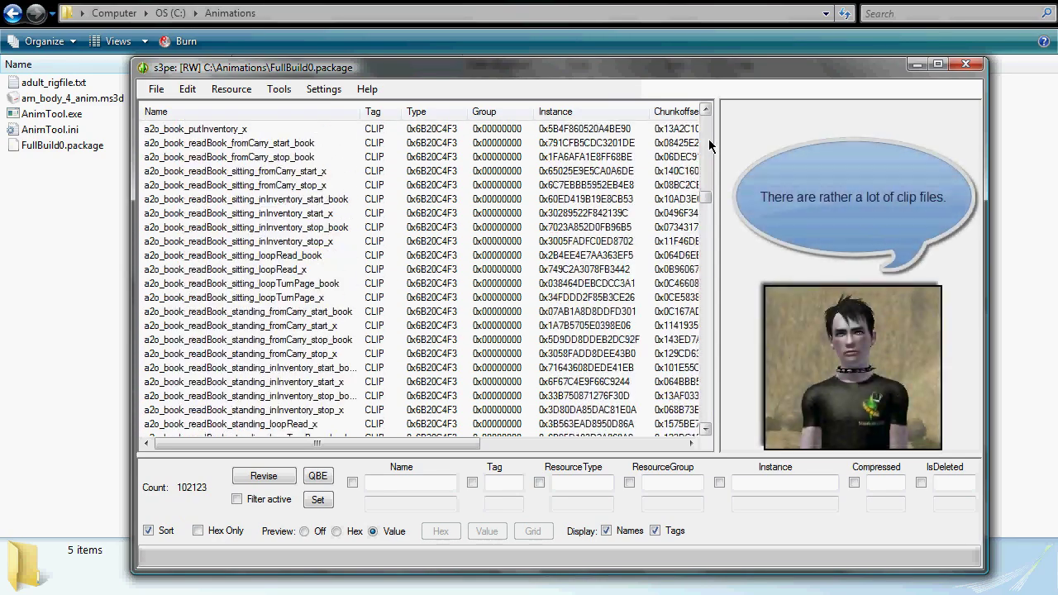
pyautogui.scroll(20, 709, 146)
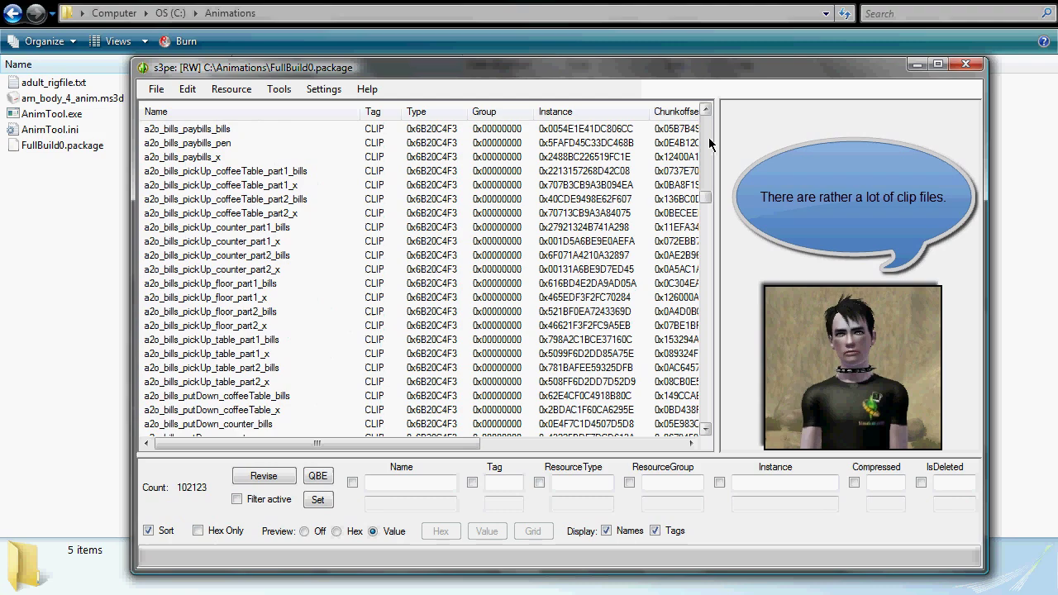
pyautogui.scroll(20, 709, 145)
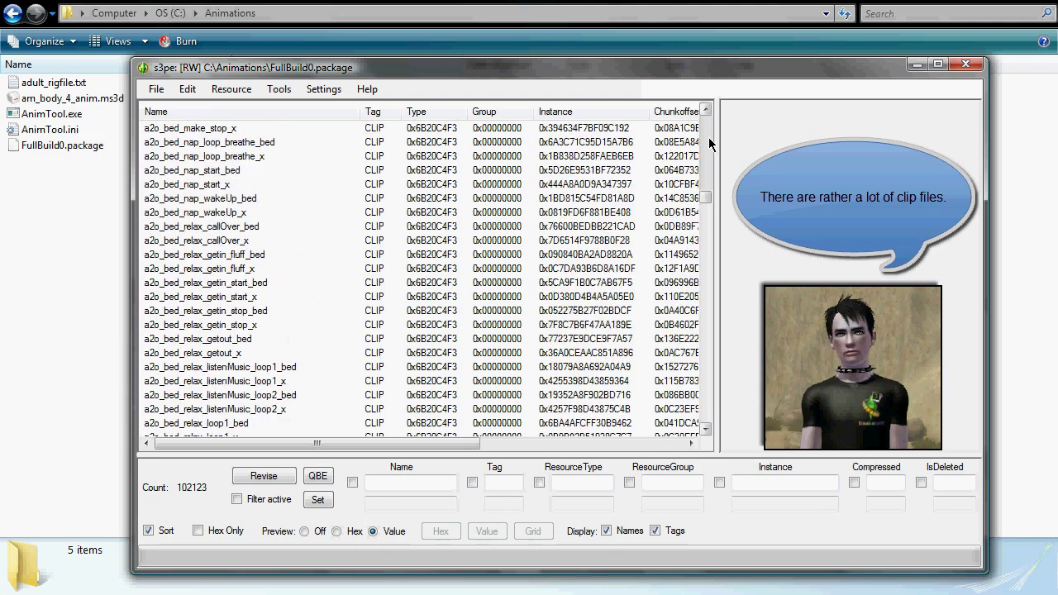
pyautogui.scroll(20, 710, 145)
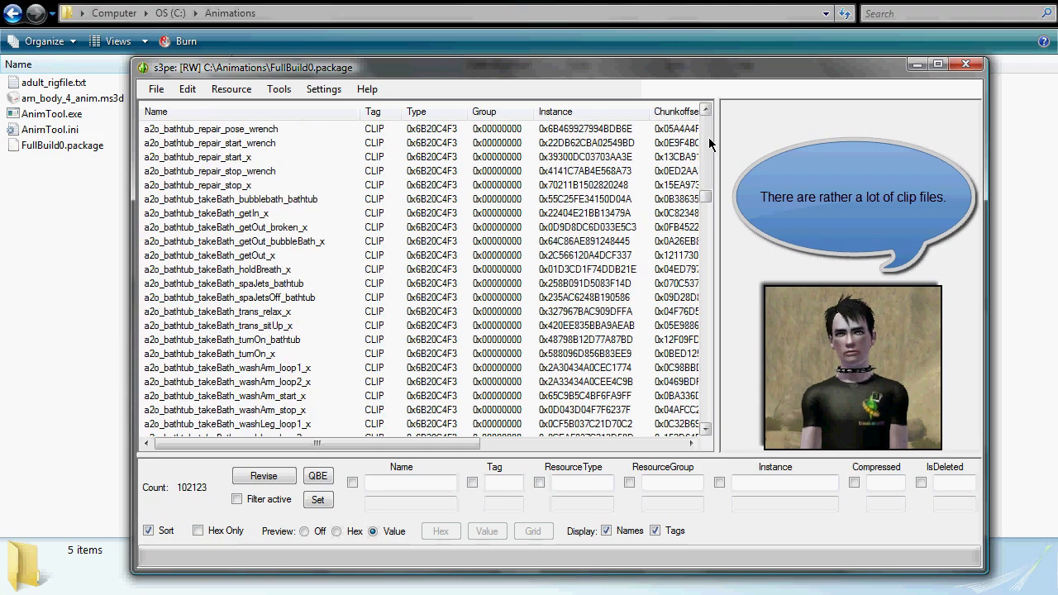
pyautogui.scroll(20, 709, 145)
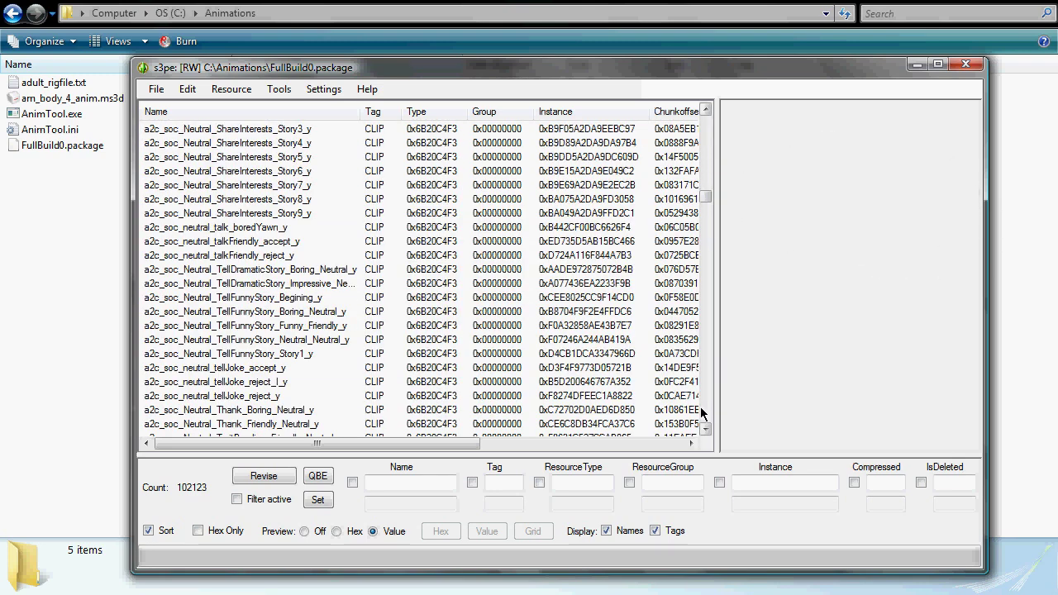
pyautogui.scroll(-7, 705, 399)
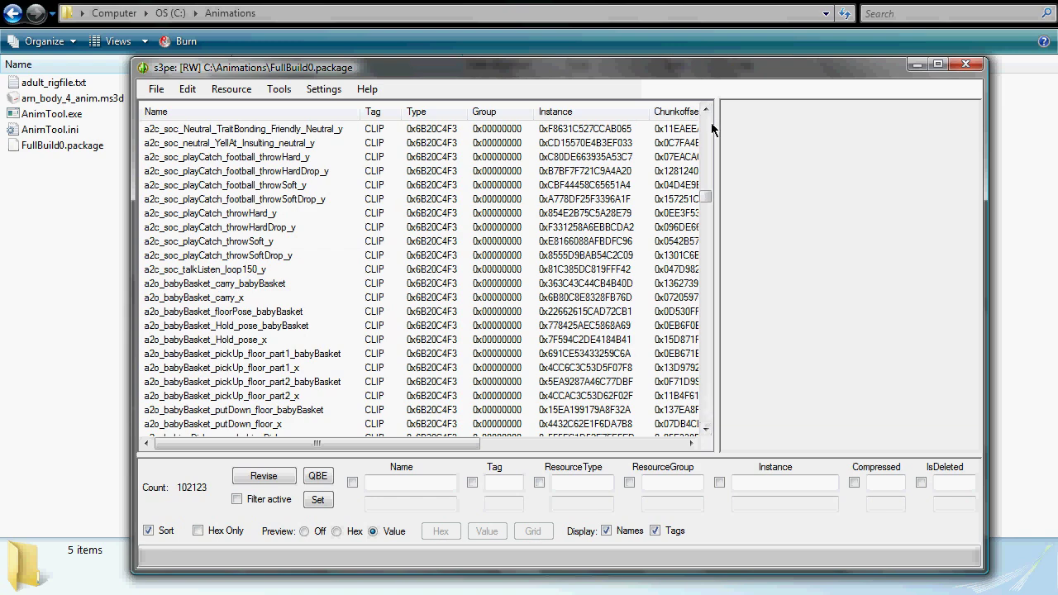
pyautogui.scroll(20, 711, 133)
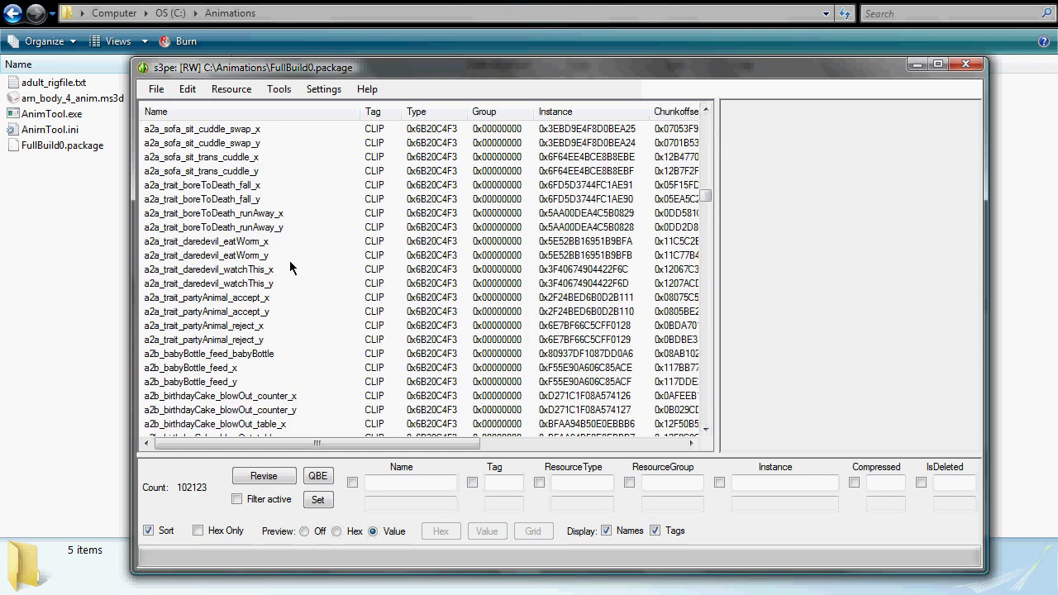
# Step: Export a2a_trait_partyAnimal_accept_x renamed to a2a_testanimation into the Animations folder
pyautogui.click(243, 303)
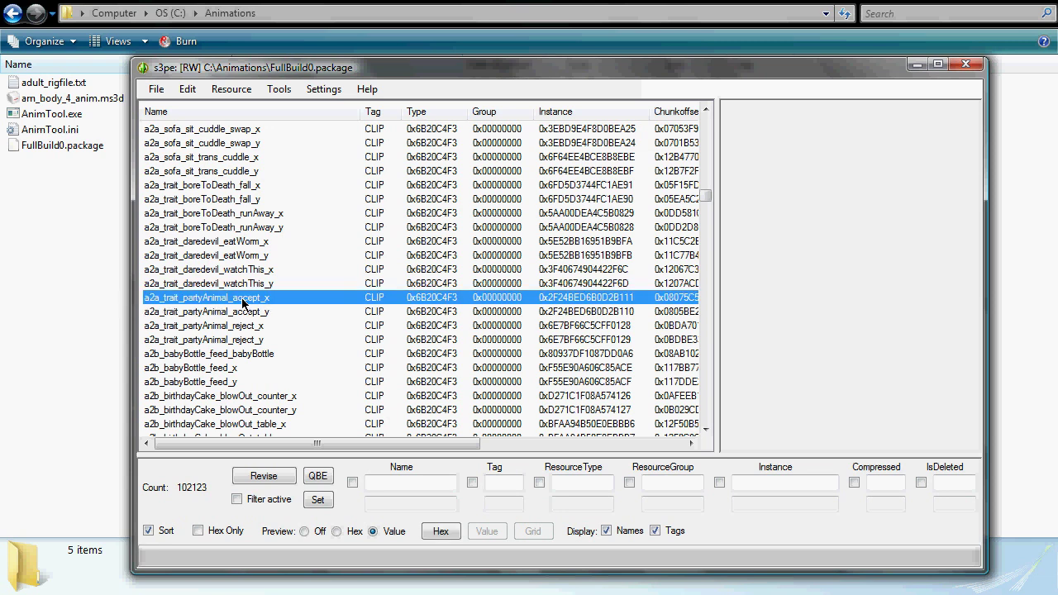
pyautogui.click(241, 92)
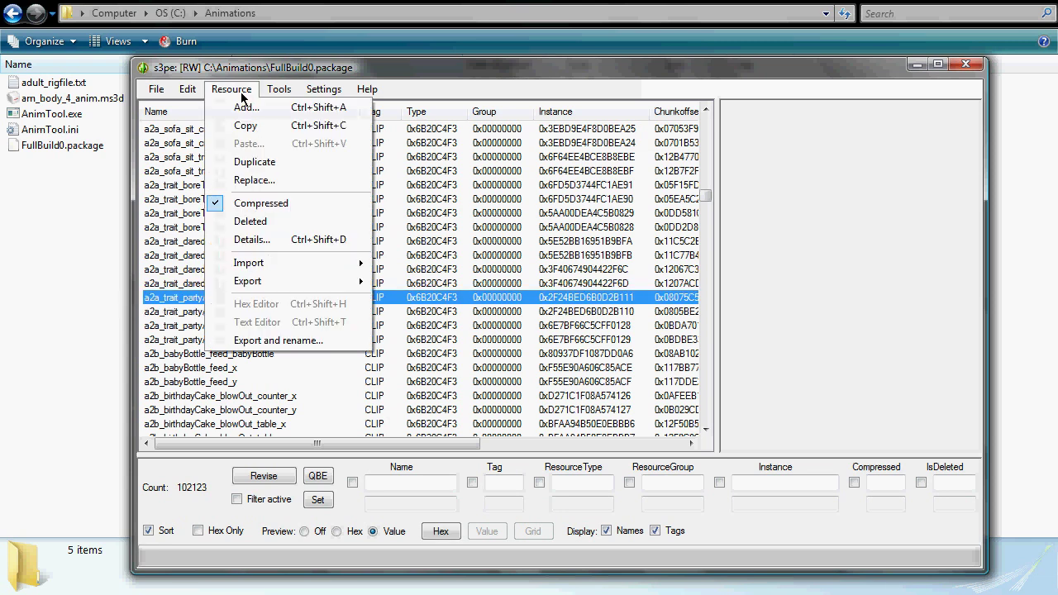
pyautogui.click(265, 340)
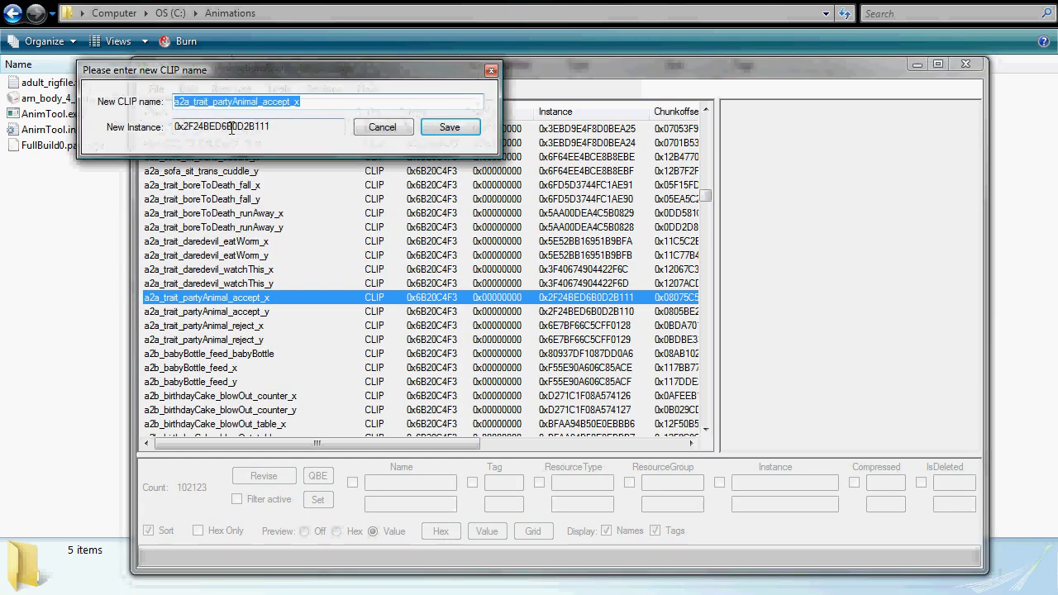
pyautogui.moveTo(194, 103); pyautogui.dragTo(355, 102)
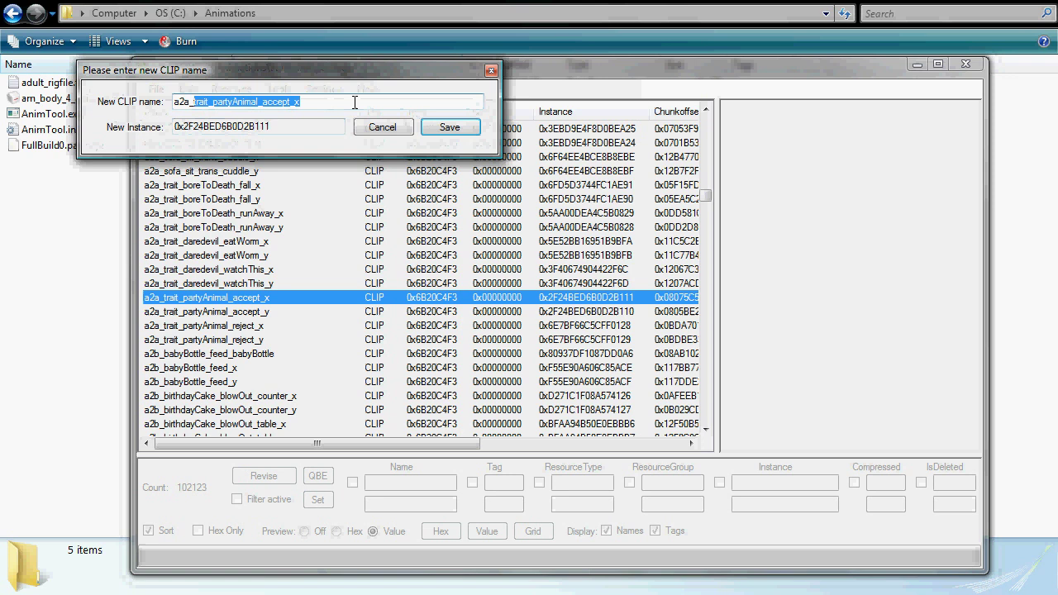
pyautogui.press('BackSpace')
pyautogui.write('te')
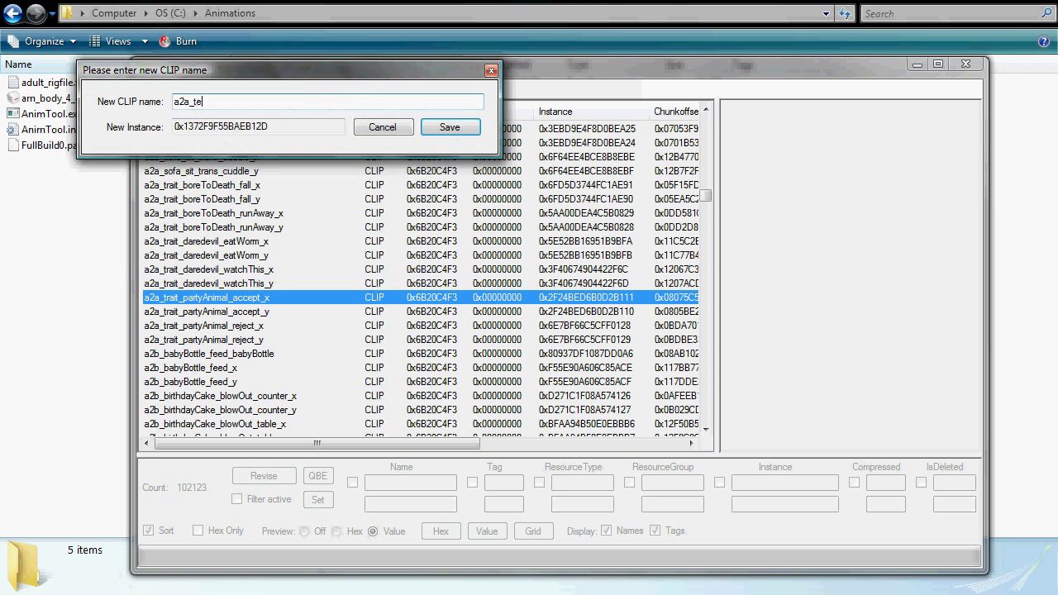
pyautogui.write('stani')
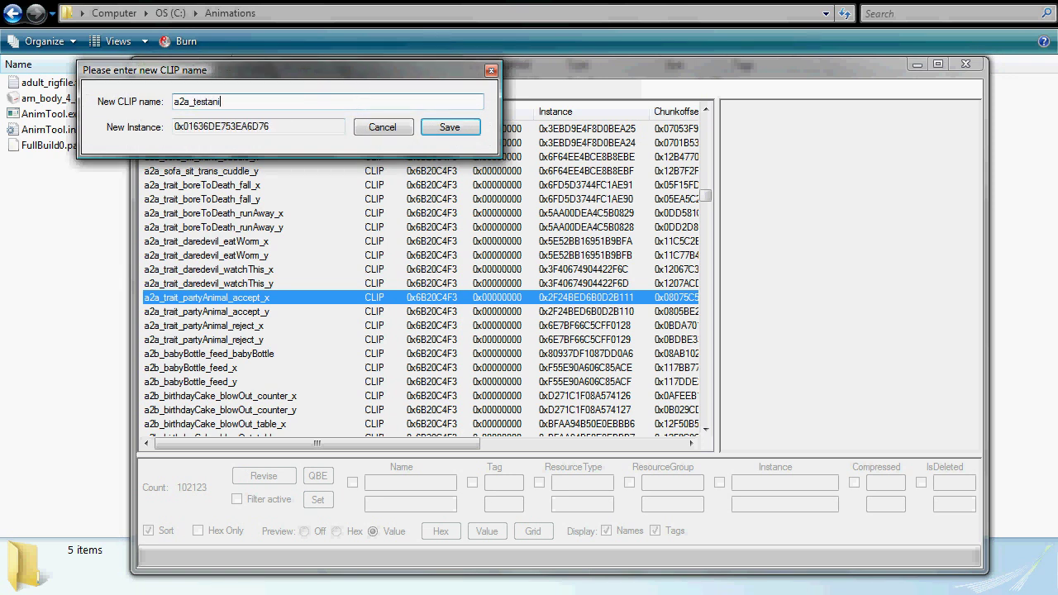
pyautogui.write('mation')
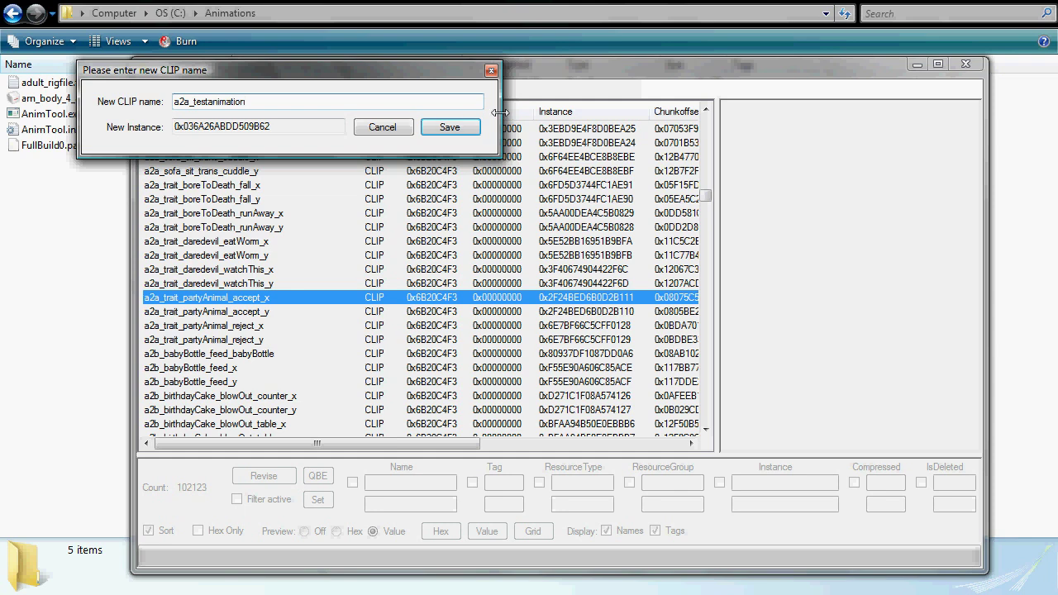
pyautogui.click(468, 130)
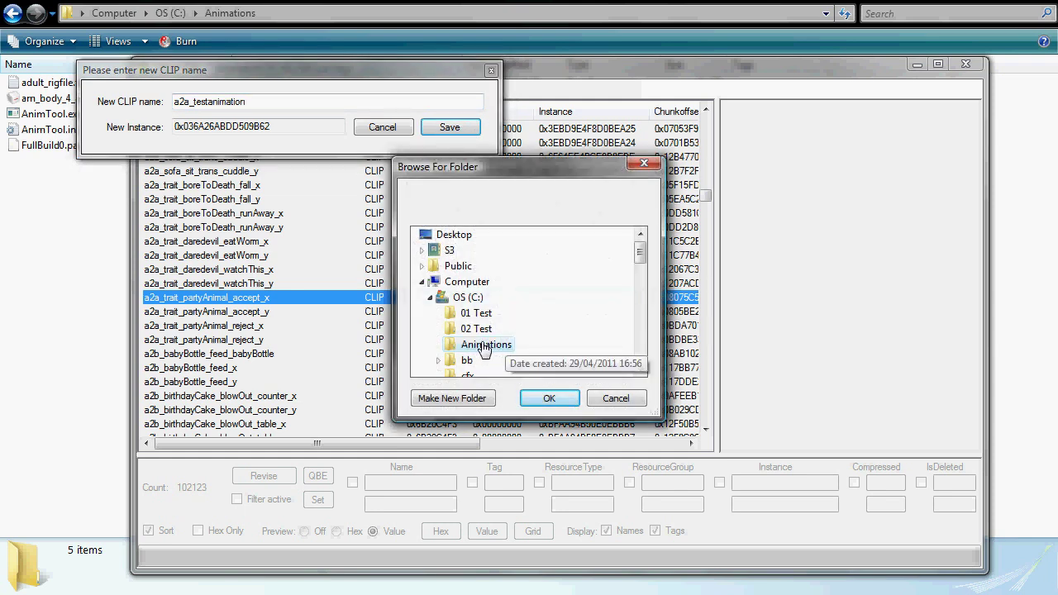
pyautogui.click(543, 398)
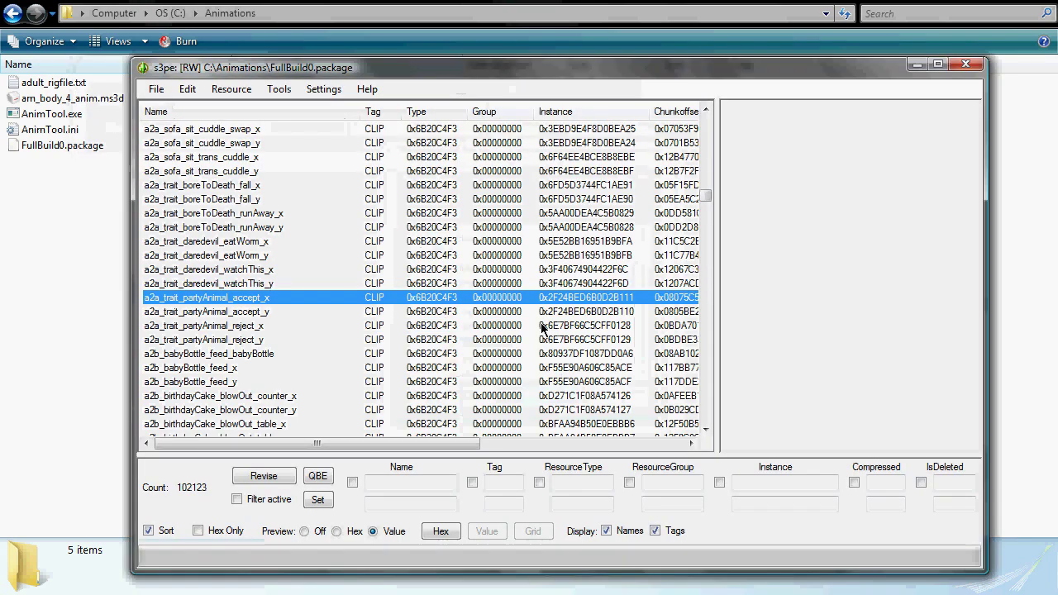
# Step: Close s3pe, start S3 Anim Converter and load the testanimation clip for Clip -> SMD
pyautogui.click(966, 66)
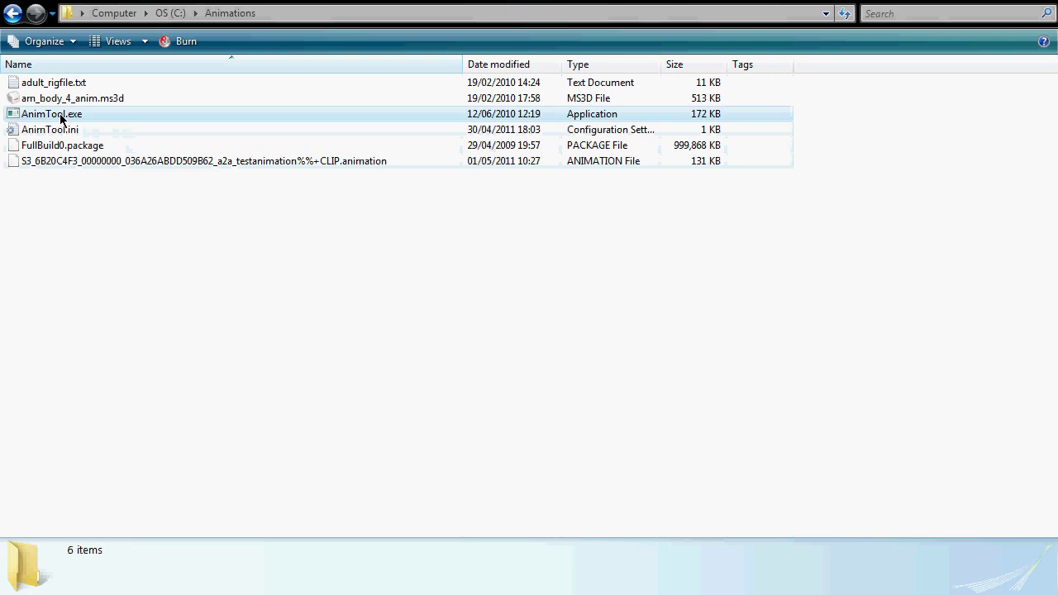
pyautogui.doubleClick(61, 119)
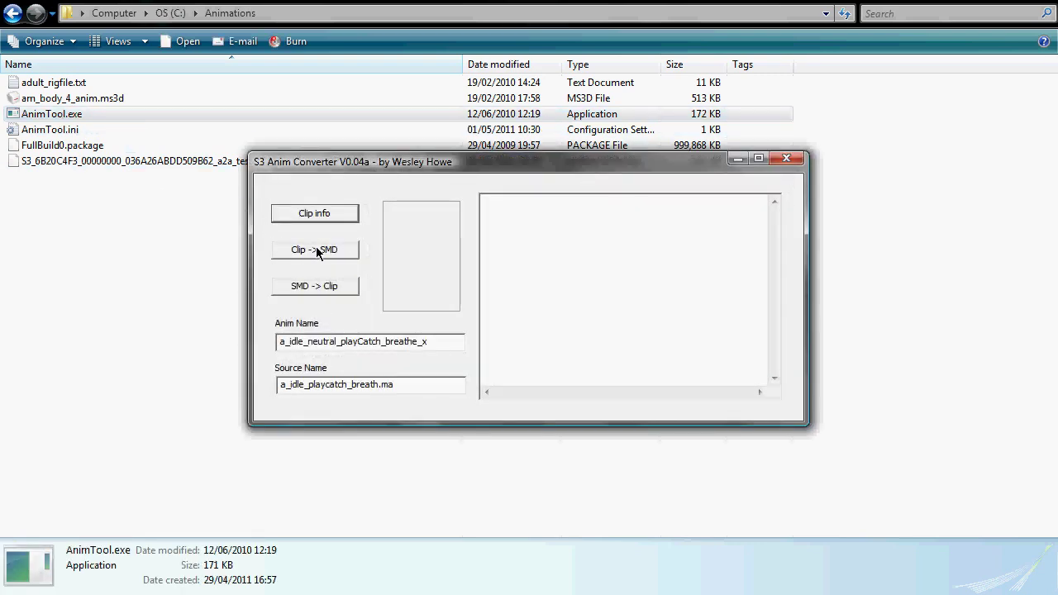
pyautogui.click(317, 251)
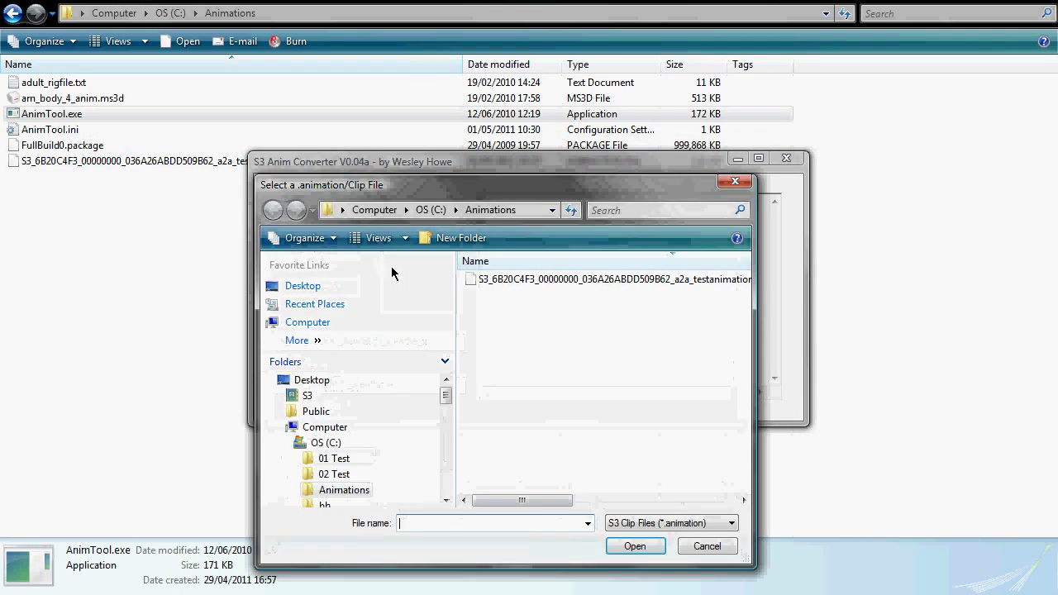
pyautogui.moveTo(557, 502); pyautogui.dragTo(609, 503)
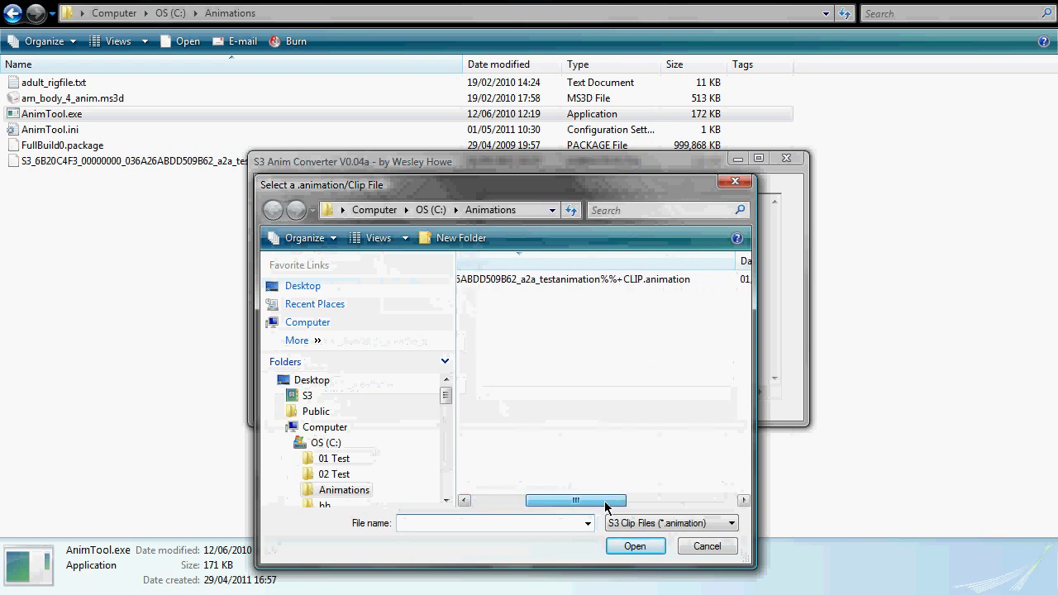
pyautogui.click(604, 281)
pyautogui.click(634, 546)
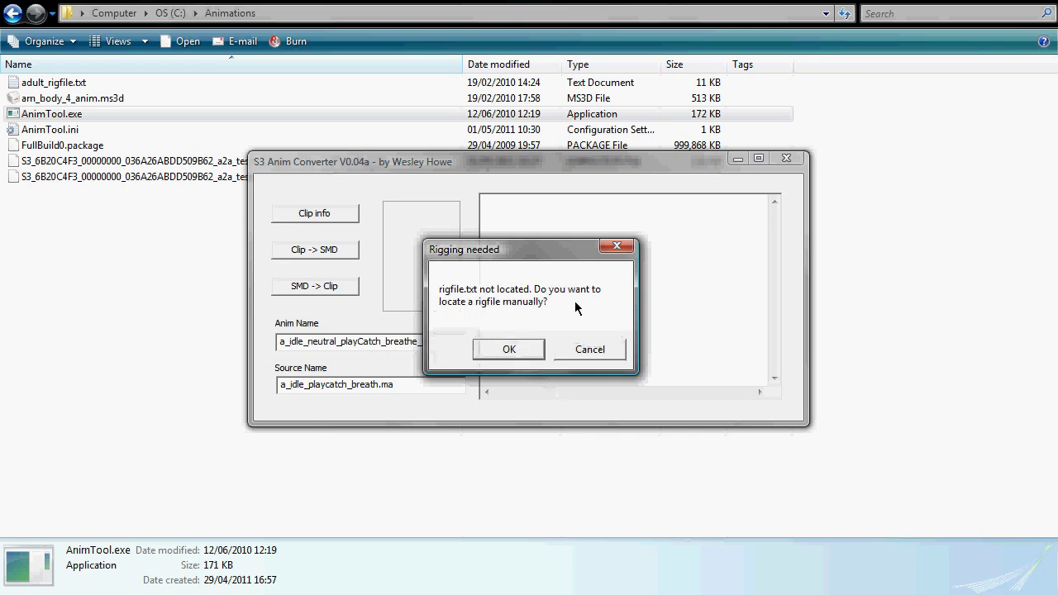
# Step: Use adult_rigfile.txt as the rig to finish the SMD conversion, then close the converter
pyautogui.click(522, 350)
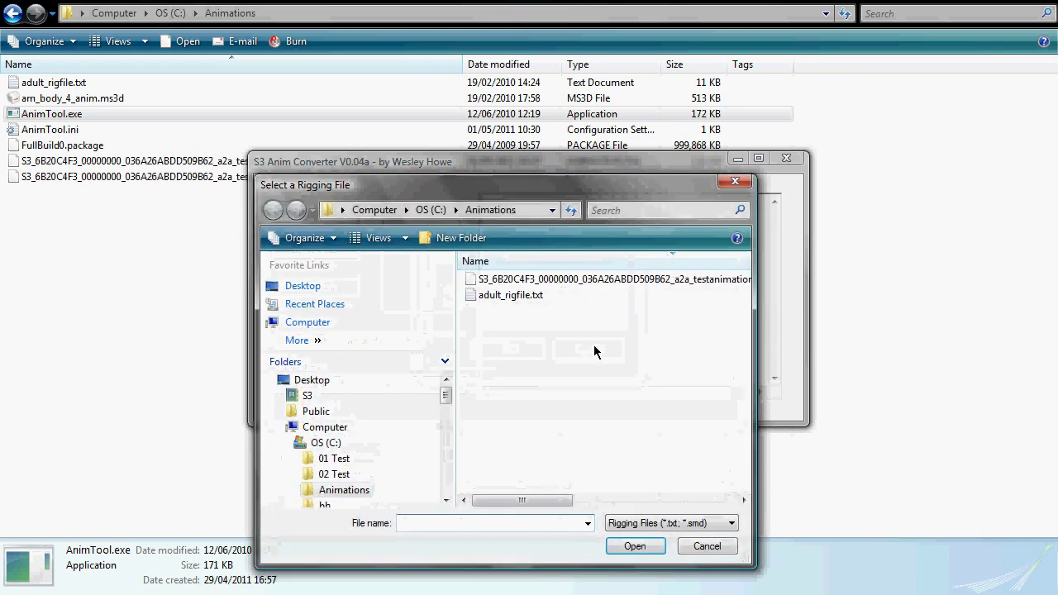
pyautogui.click(520, 296)
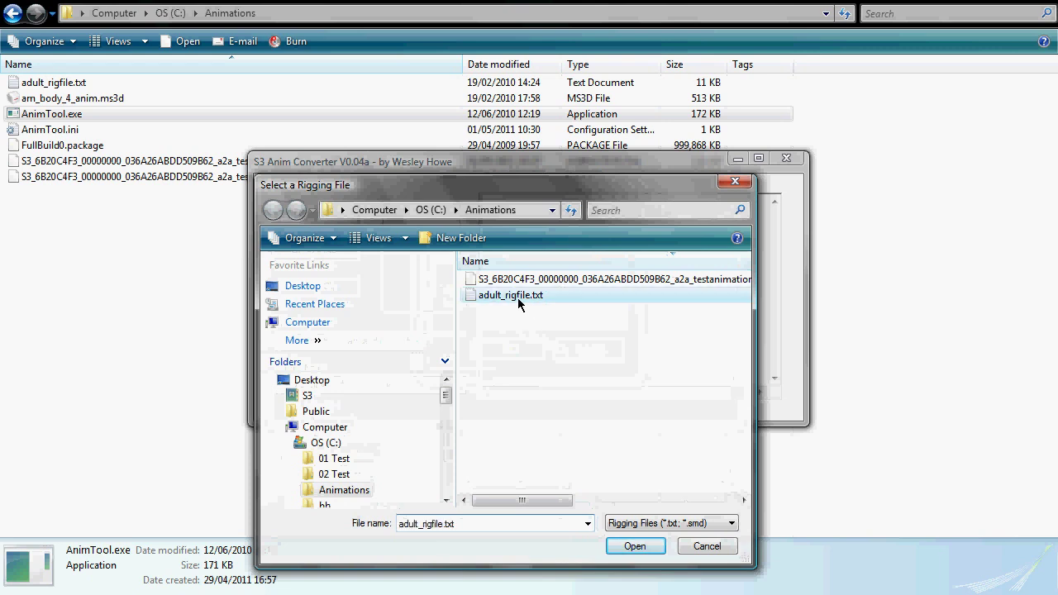
pyautogui.click(635, 547)
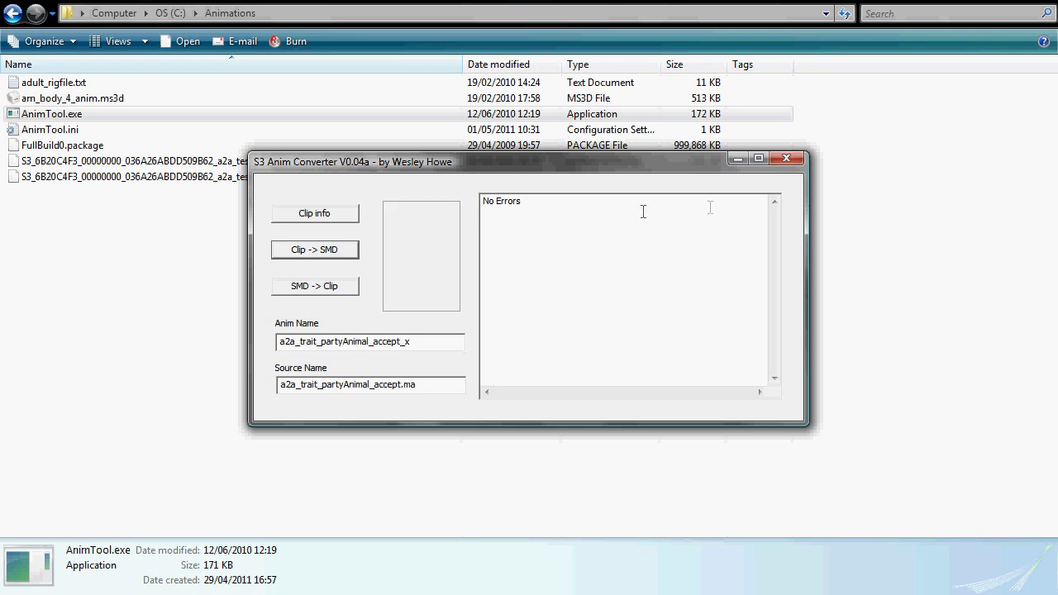
pyautogui.click(789, 160)
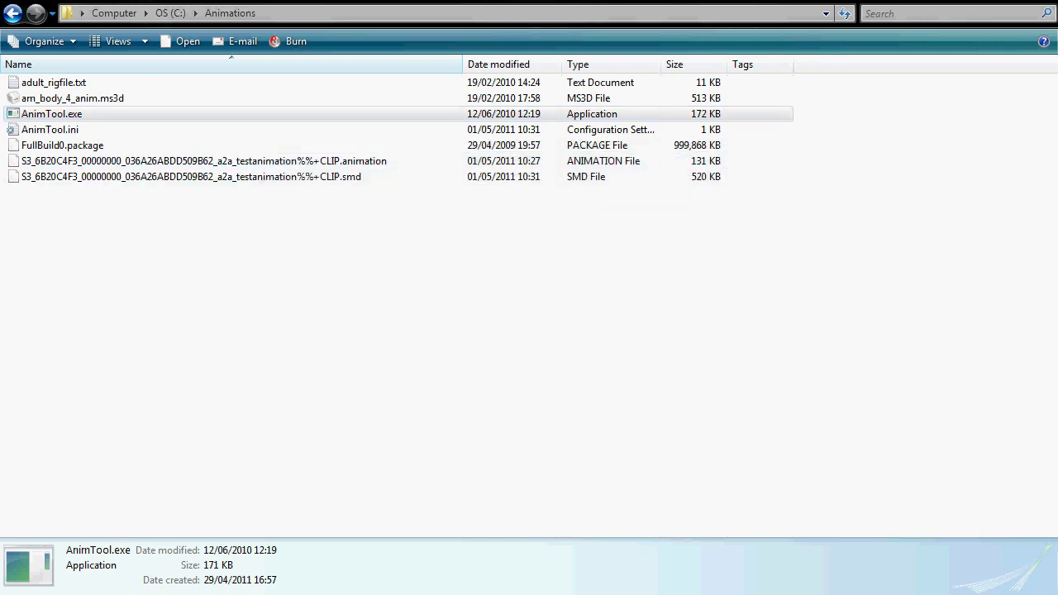
# Step: Launch MilkShape 3D 1.8.4 and open am_body_4_anim.ms3d
pyautogui.press('super')
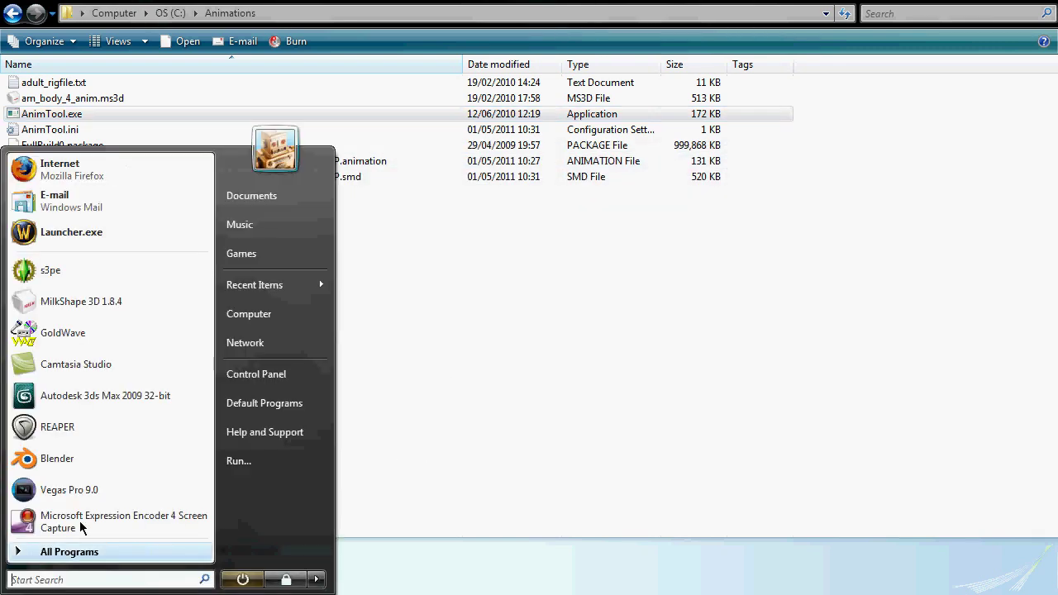
pyautogui.click(106, 301)
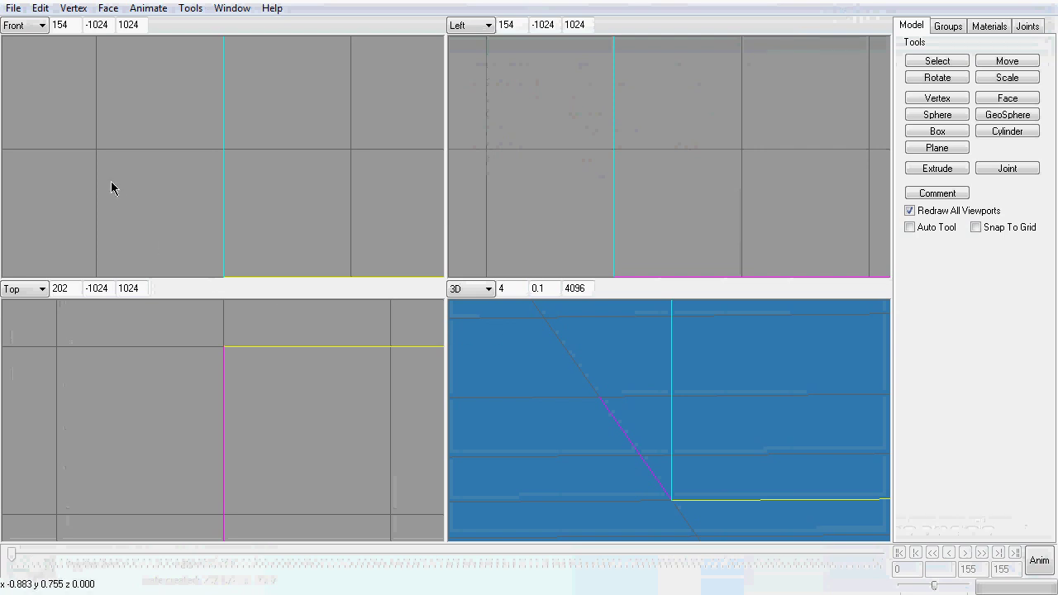
pyautogui.click(13, 9)
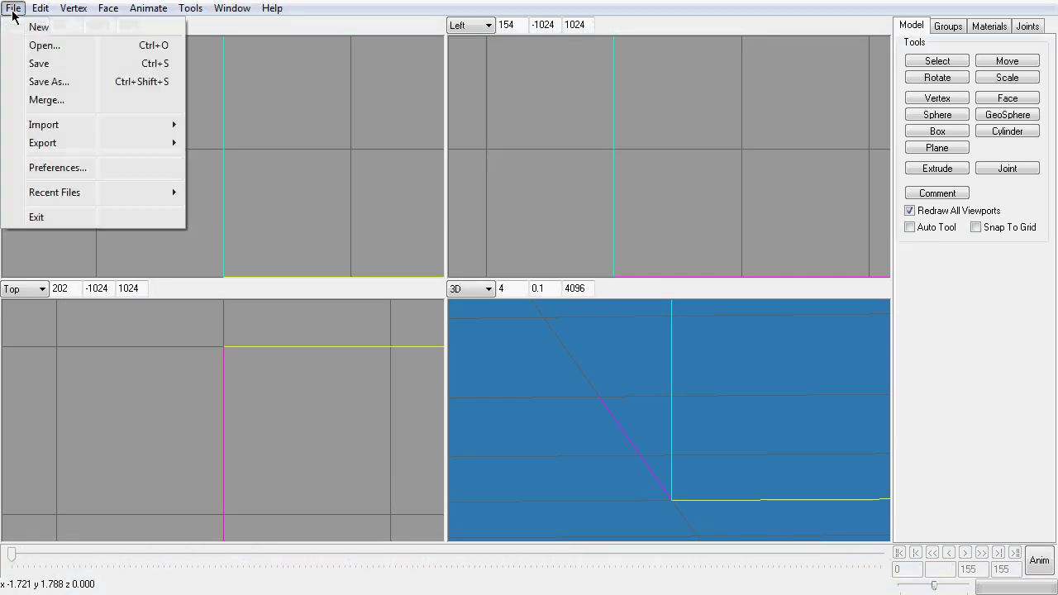
pyautogui.click(43, 45)
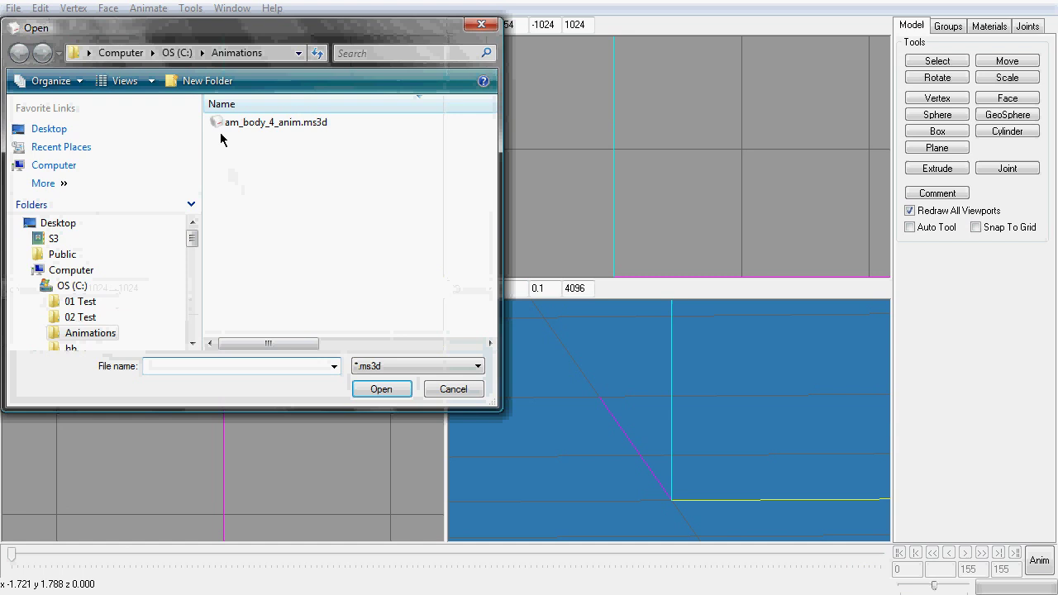
pyautogui.click(276, 122)
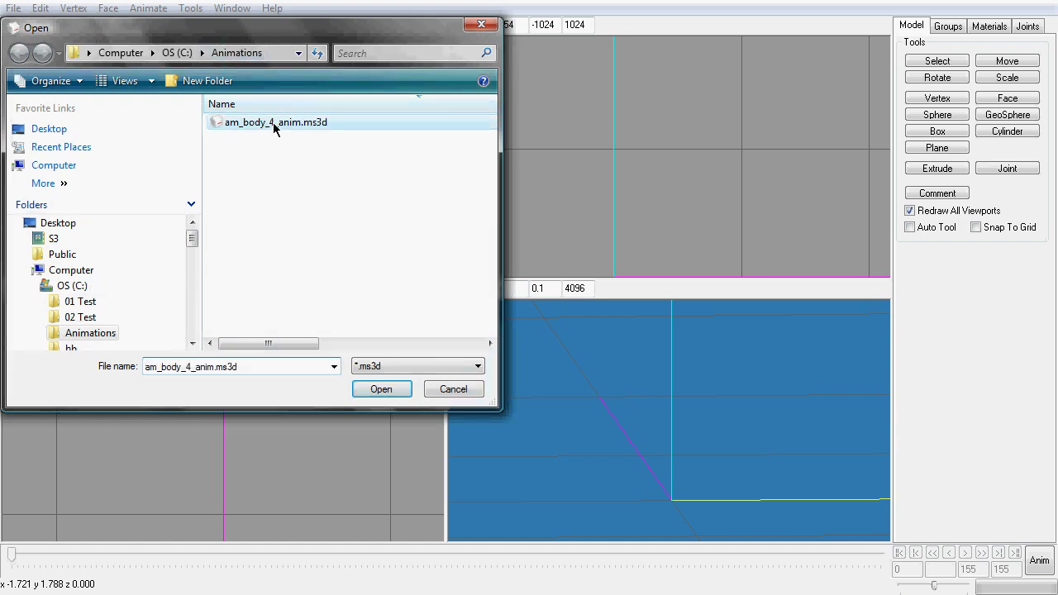
pyautogui.click(402, 391)
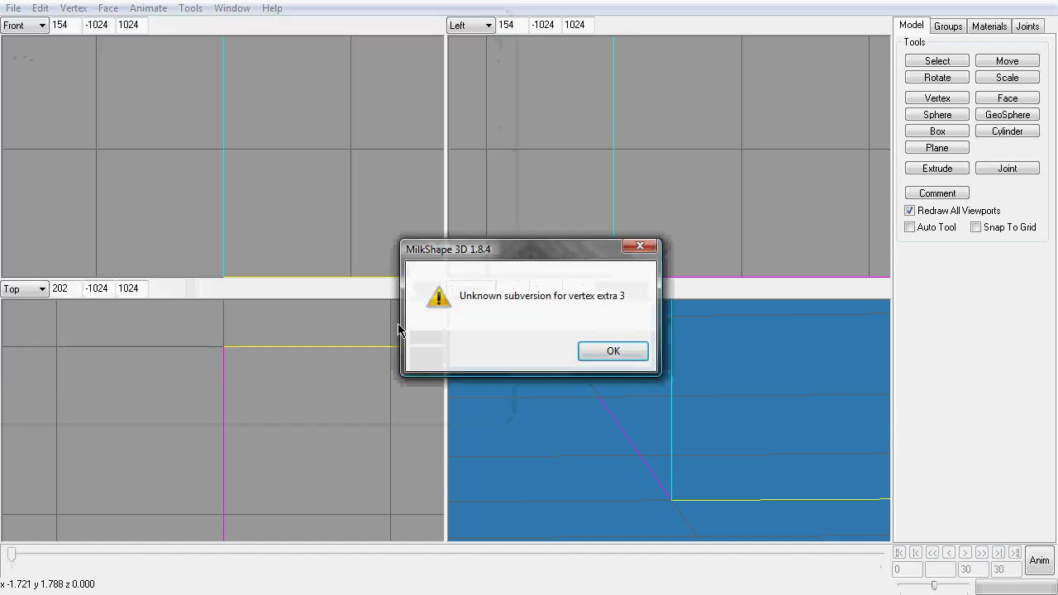
# Step: Dismiss the vertex, joint and final subversion warnings to finish loading the model
pyautogui.click(606, 351)
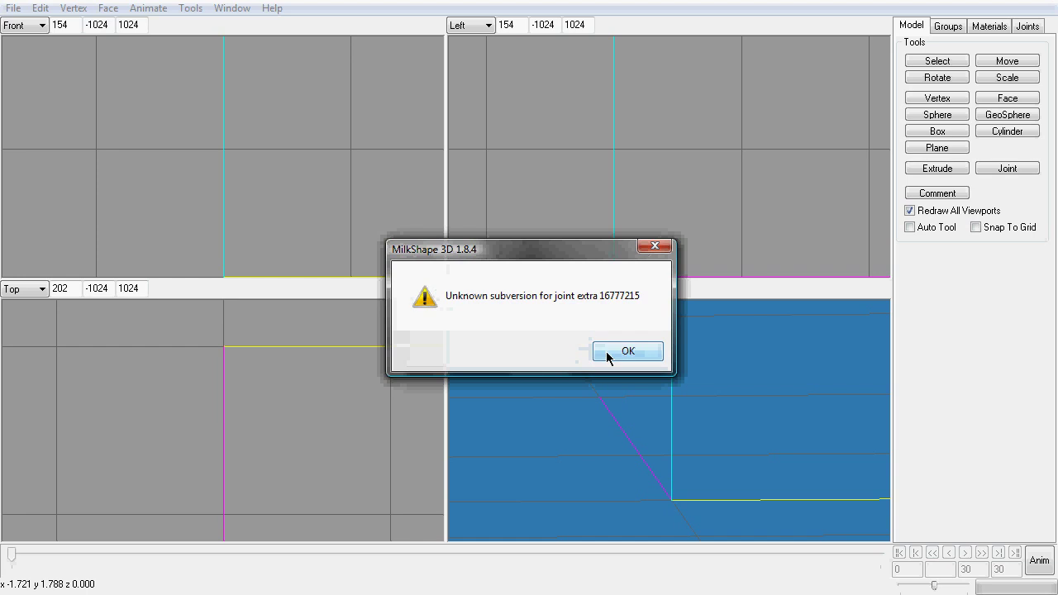
pyautogui.click(606, 350)
pyautogui.click(611, 350)
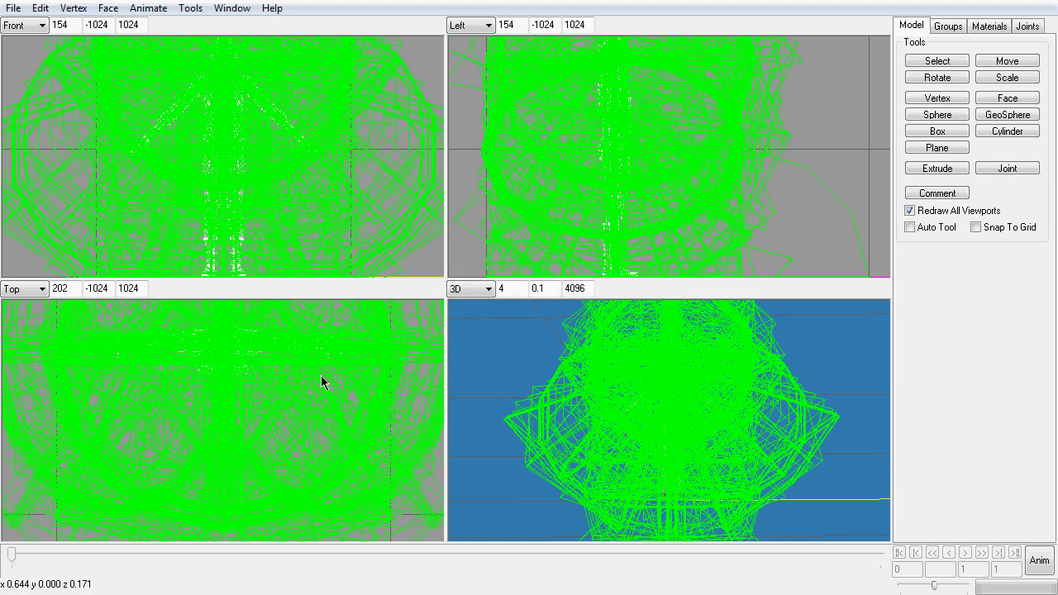
# Step: Change the Misc Joint Size preference from 1.000000 to 0.0000
pyautogui.click(19, 10)
pyautogui.click(78, 167)
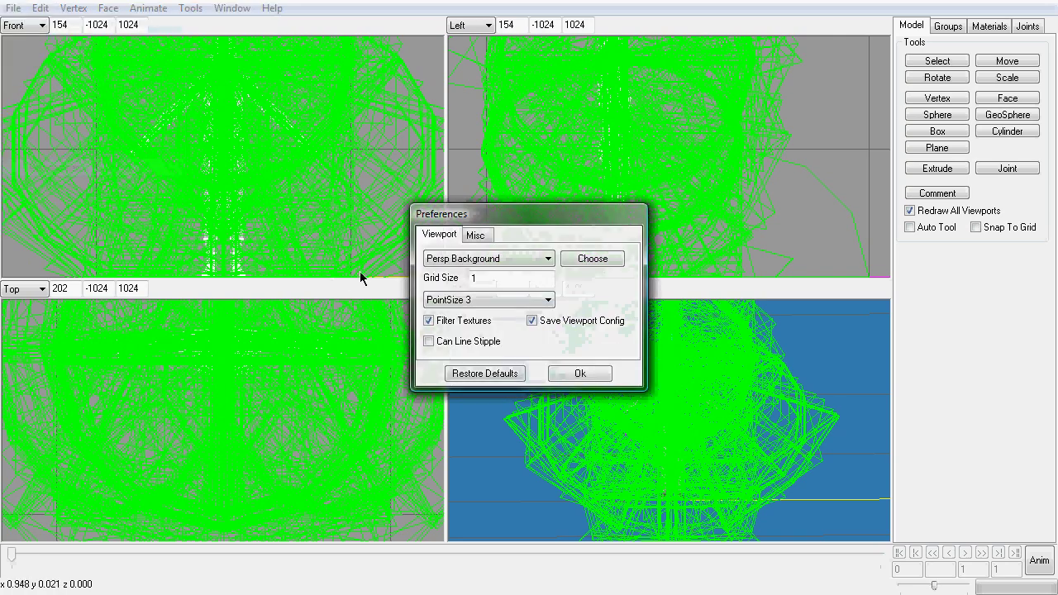
pyautogui.click(477, 237)
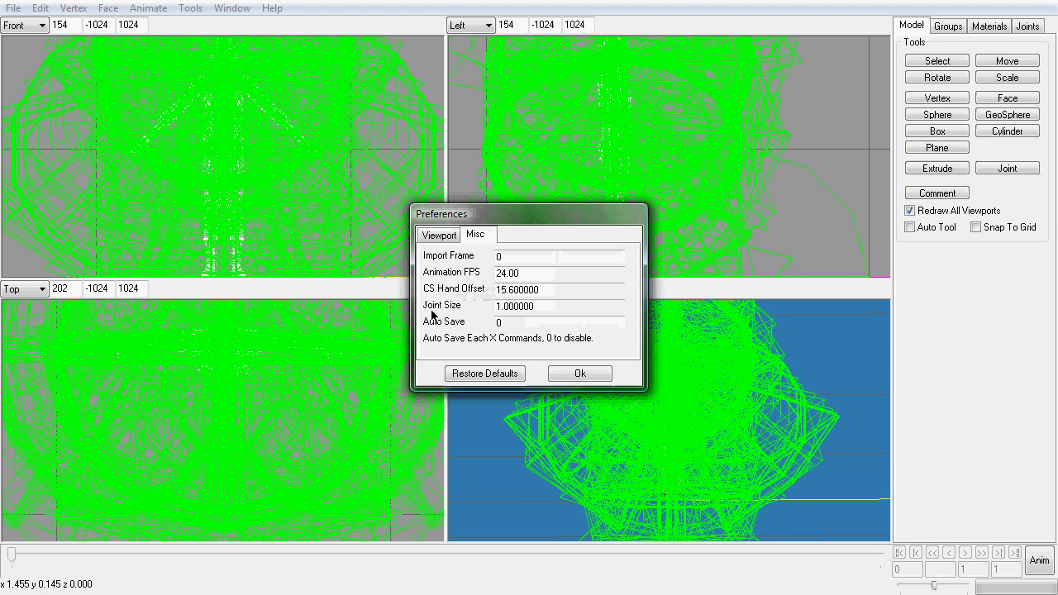
pyautogui.moveTo(554, 307); pyautogui.dragTo(495, 307)
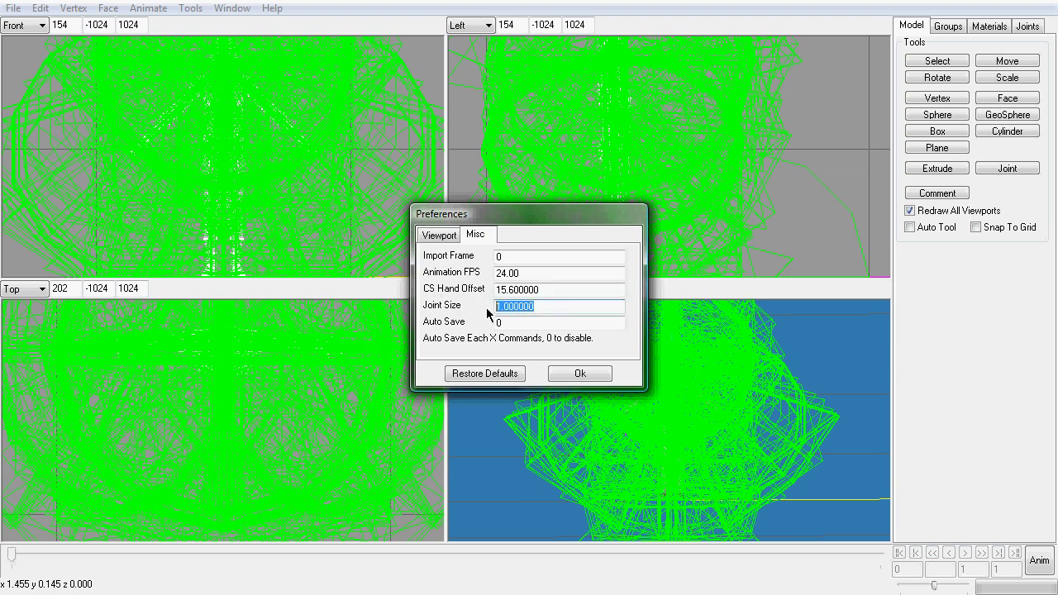
pyautogui.write('0')
pyautogui.write('.0000')
pyautogui.click(581, 374)
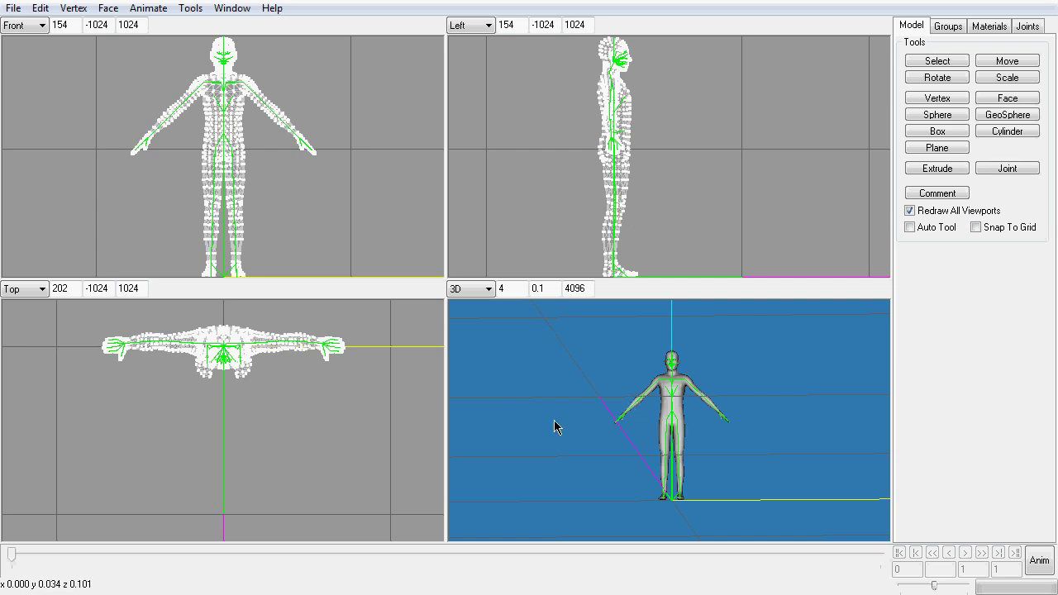
# Step: Import testanimation%%+CLIP.smd as a Half-Life SMD, replacing rather than appending the animation
pyautogui.click(15, 8)
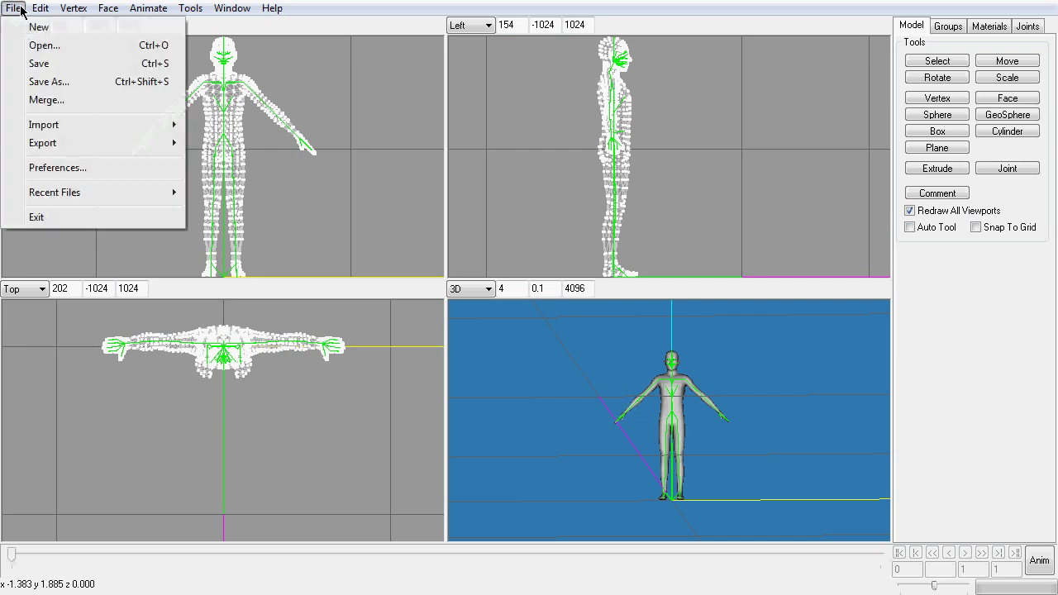
pyautogui.moveTo(91, 125)
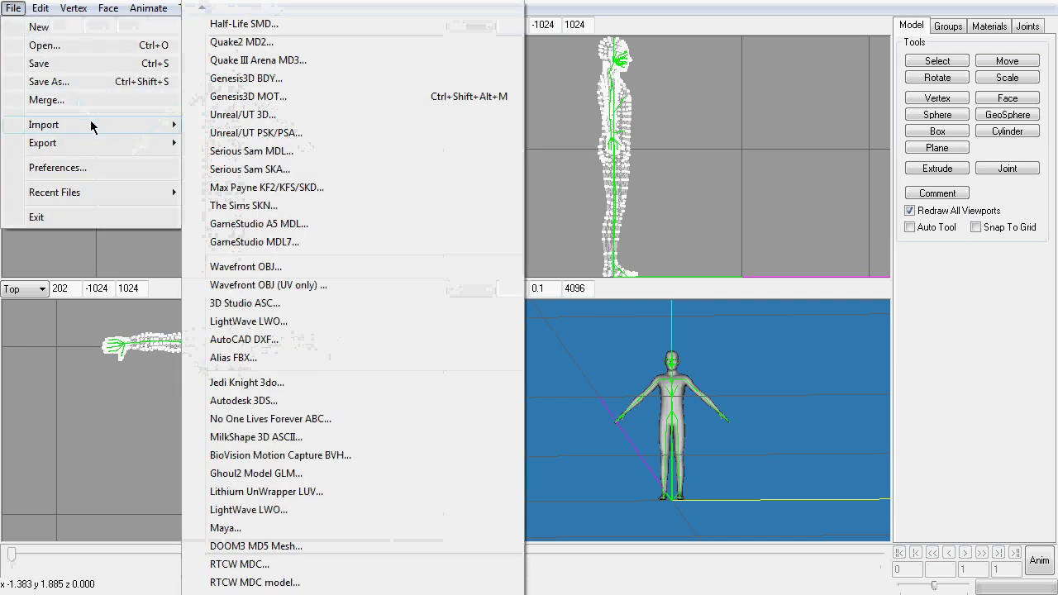
pyautogui.click(256, 25)
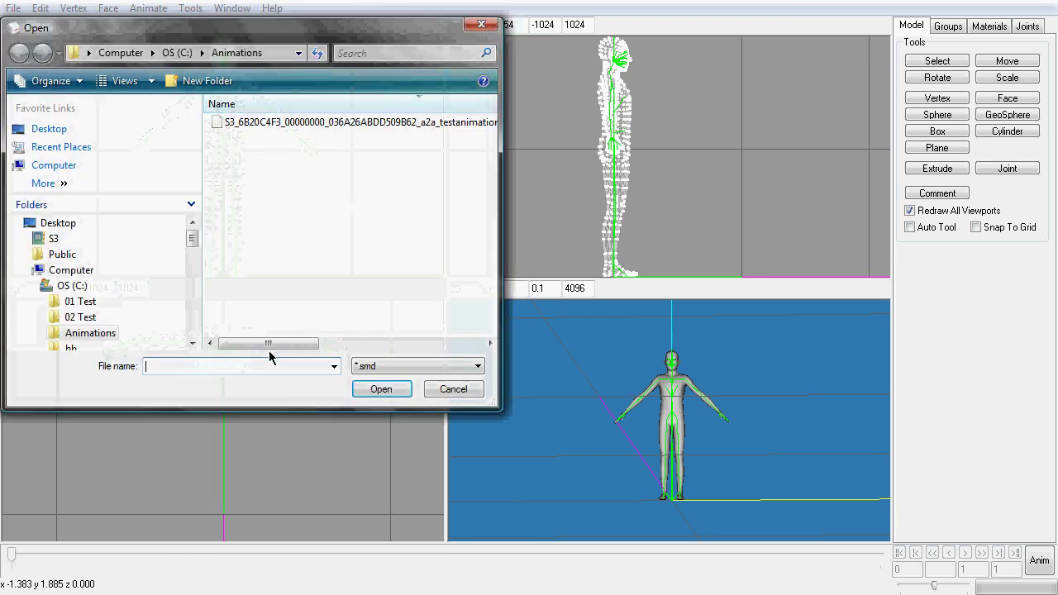
pyautogui.moveTo(270, 345); pyautogui.dragTo(322, 346)
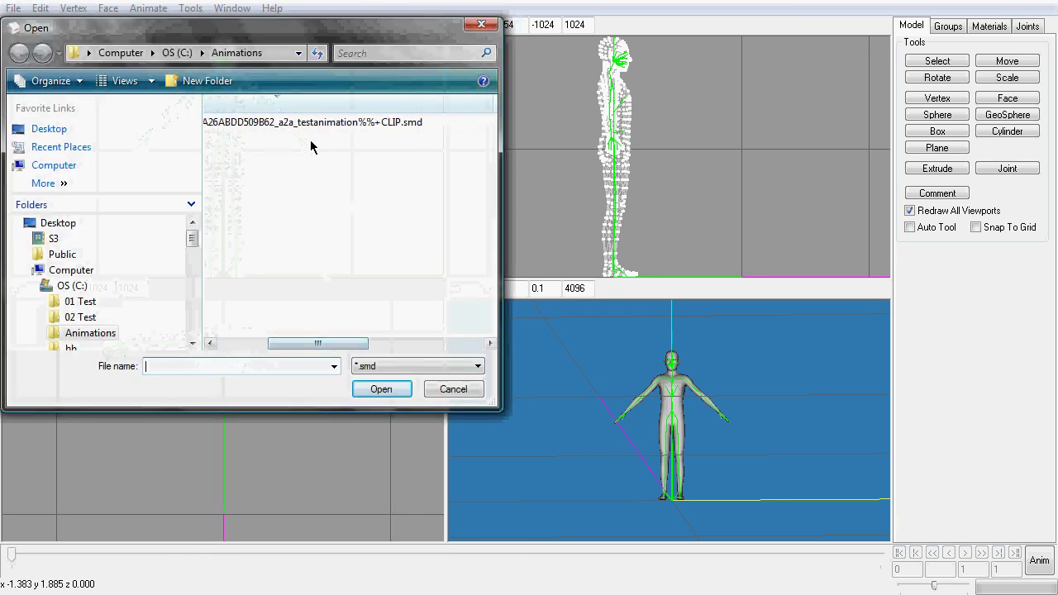
pyautogui.click(382, 124)
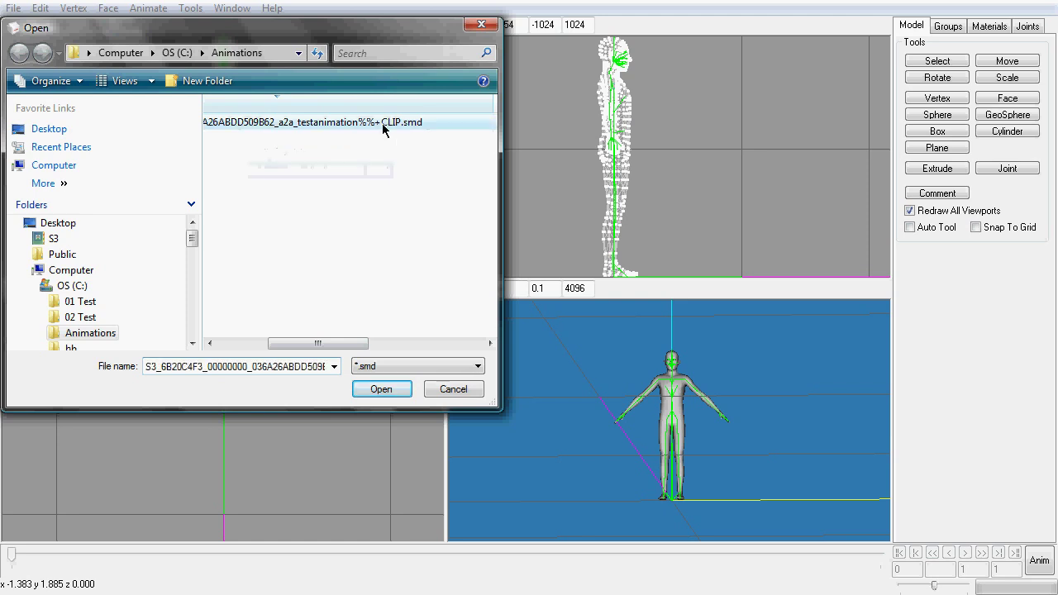
pyautogui.click(381, 389)
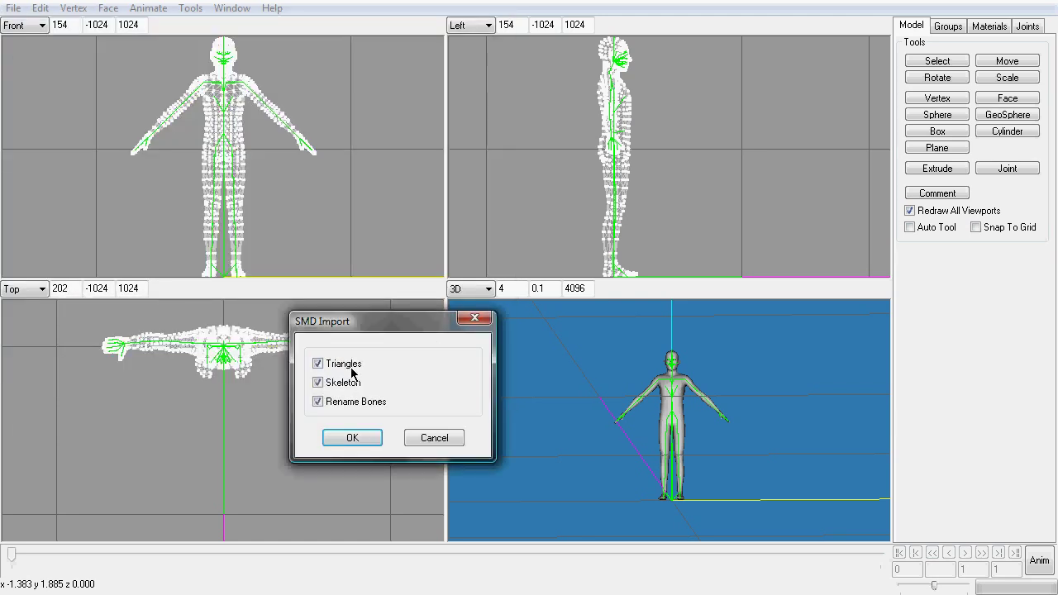
pyautogui.click(353, 438)
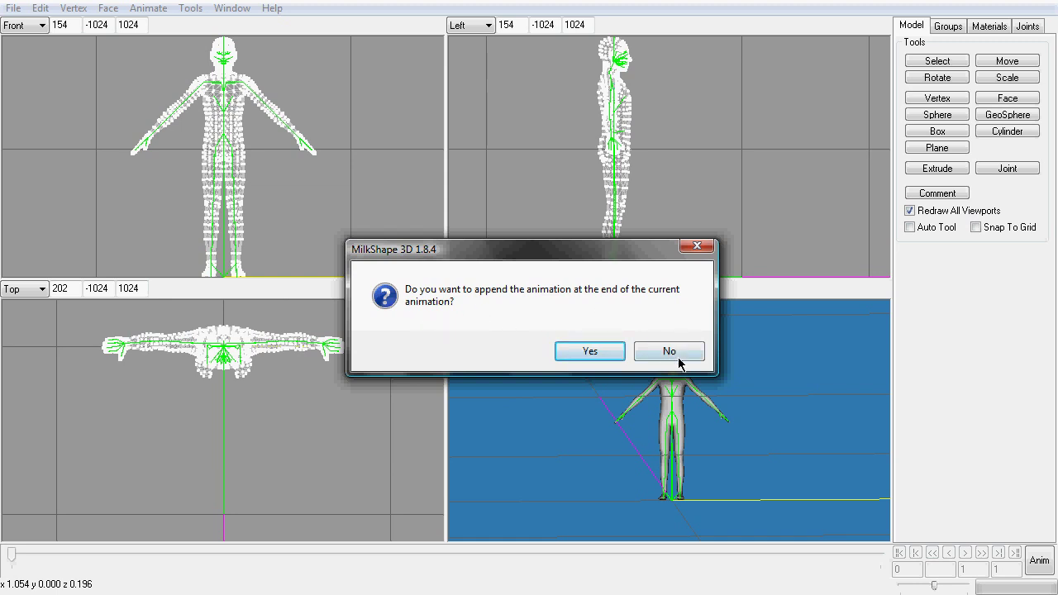
pyautogui.click(672, 354)
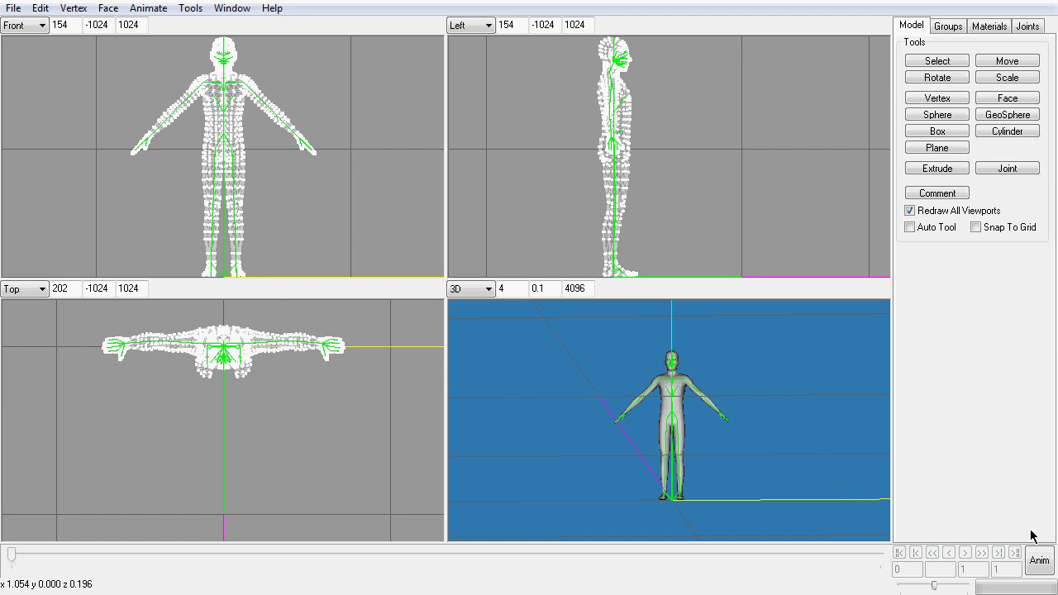
# Step: Preview the imported animation in Anim mode, then remove all keyframes and check the rest pose
pyautogui.click(1042, 568)
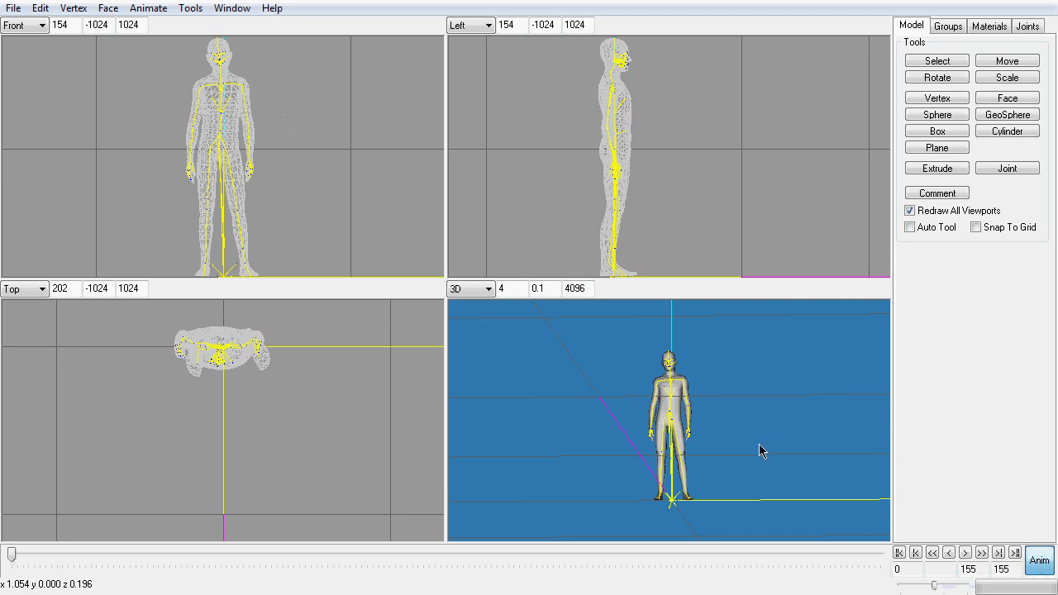
pyautogui.click(964, 553)
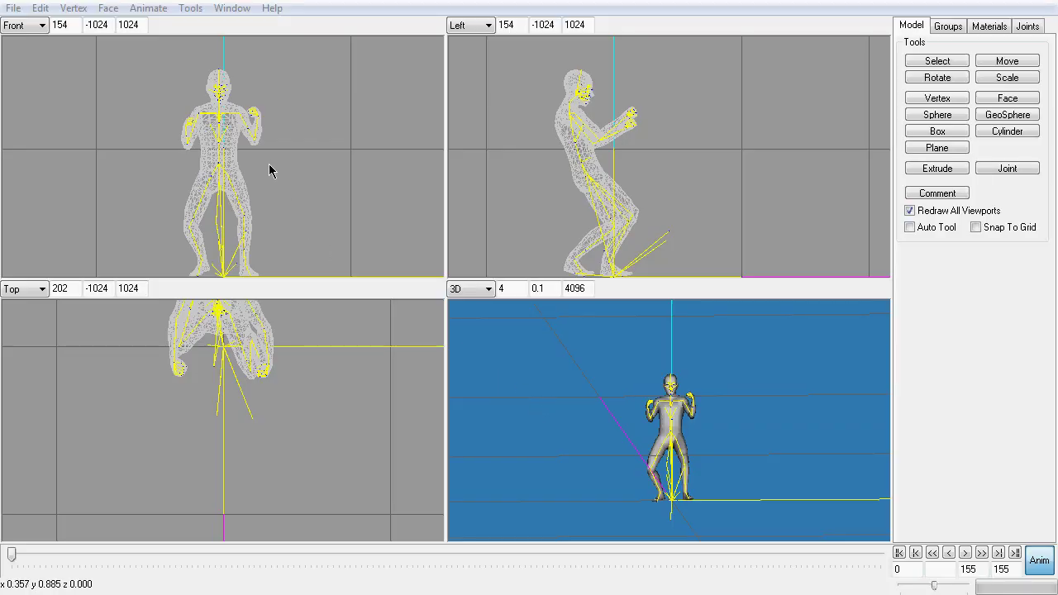
pyautogui.click(150, 10)
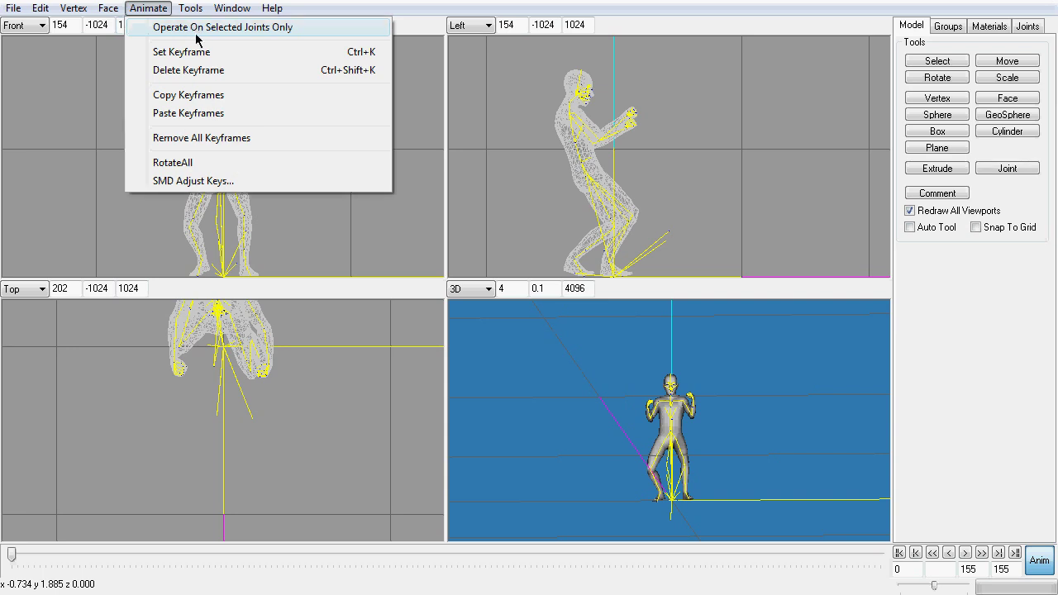
pyautogui.click(220, 137)
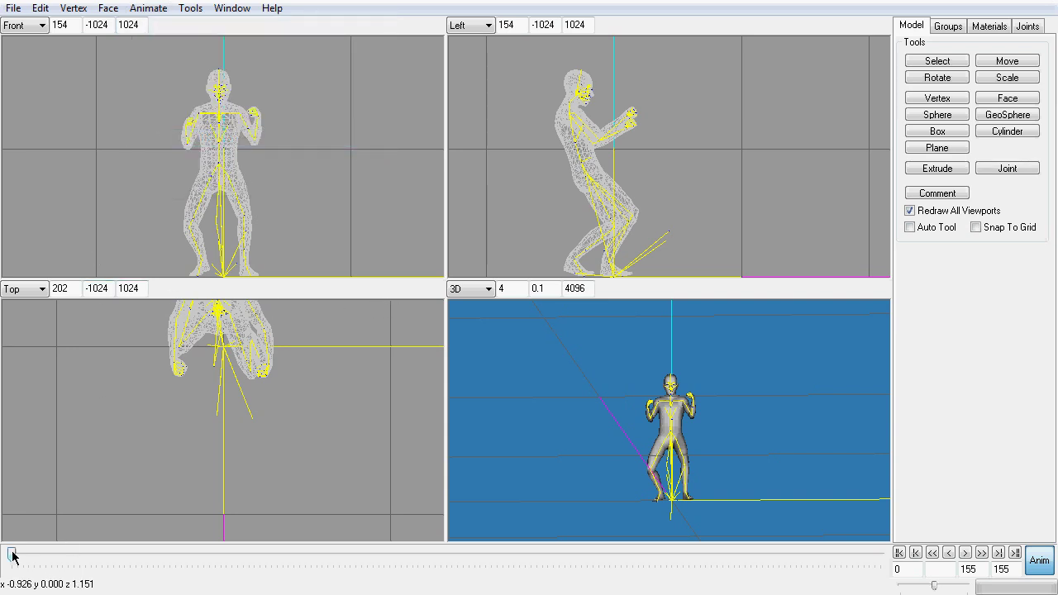
pyautogui.moveTo(12, 556)
pyautogui.mouseDown()
pyautogui.moveTo(885, 558)
pyautogui.moveTo(5, 559)
pyautogui.mouseUp()
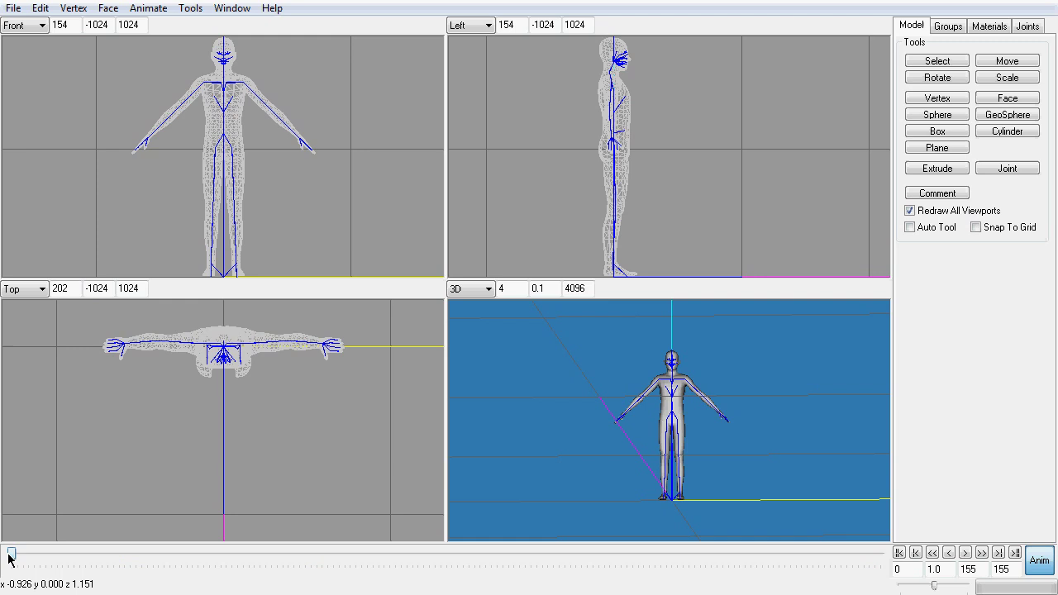
# Step: Select the b__R_UpperArm joint and rotate the right arm down toward the body
pyautogui.click(1028, 26)
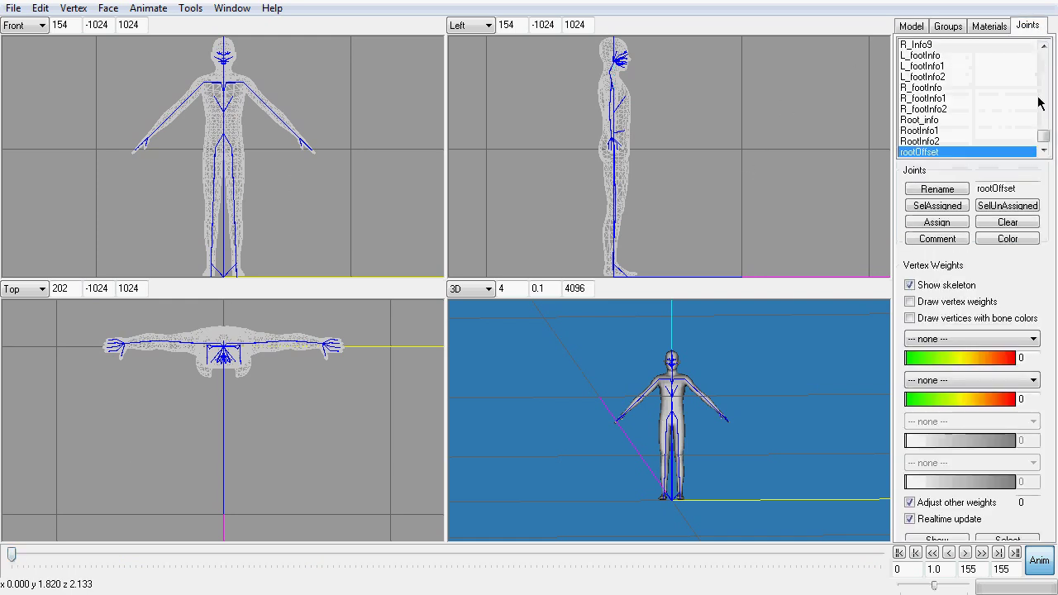
pyautogui.moveTo(1046, 138); pyautogui.dragTo(1046, 62)
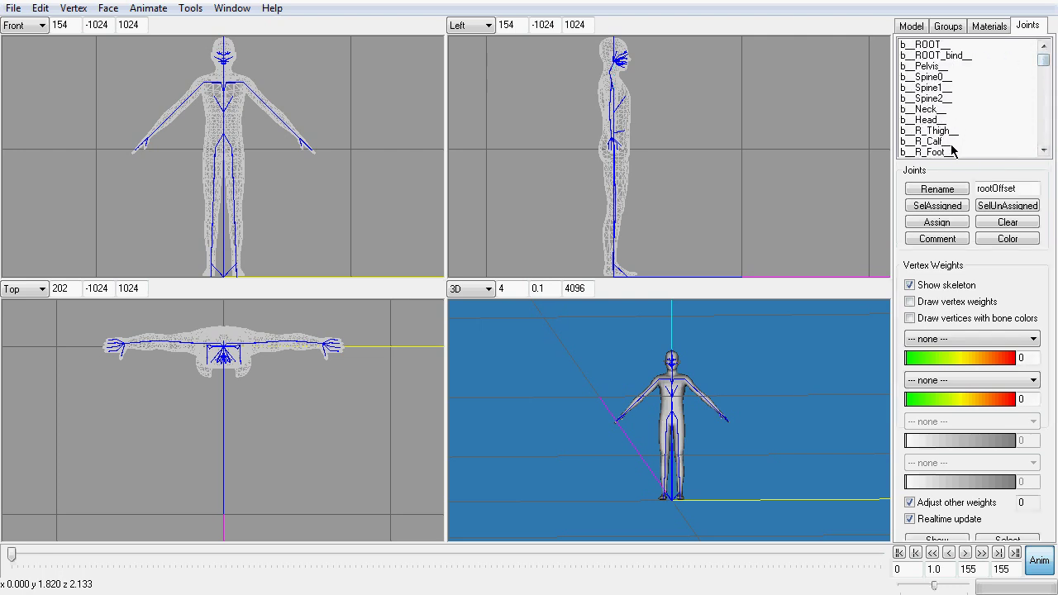
pyautogui.click(1044, 150)
pyautogui.click(1044, 150)
pyautogui.click(1044, 149)
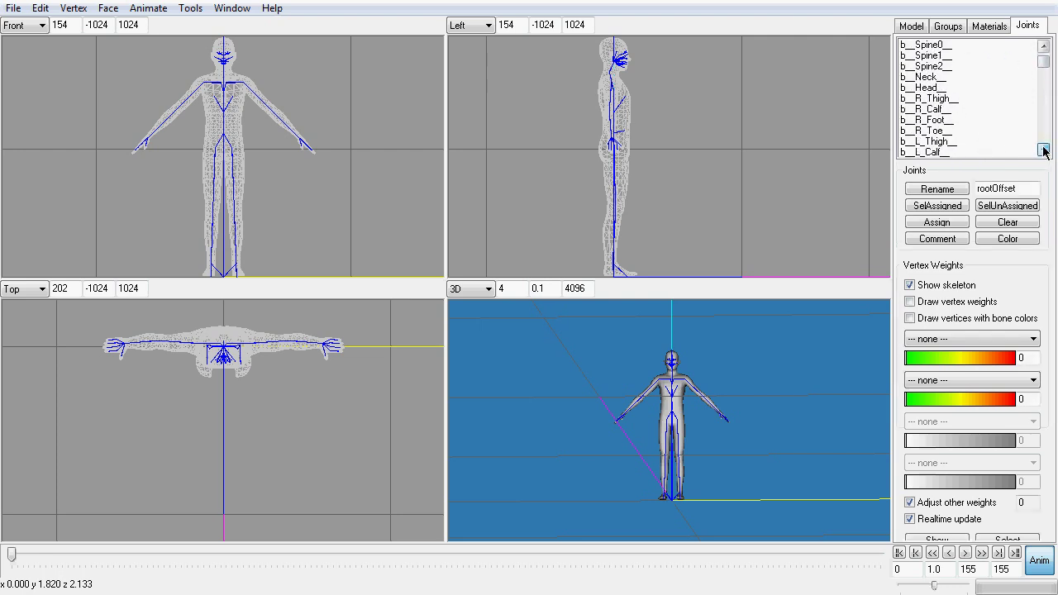
pyautogui.click(1044, 150)
pyautogui.click(1044, 150)
pyautogui.click(1044, 150)
pyautogui.click(1044, 150)
pyautogui.click(1044, 150)
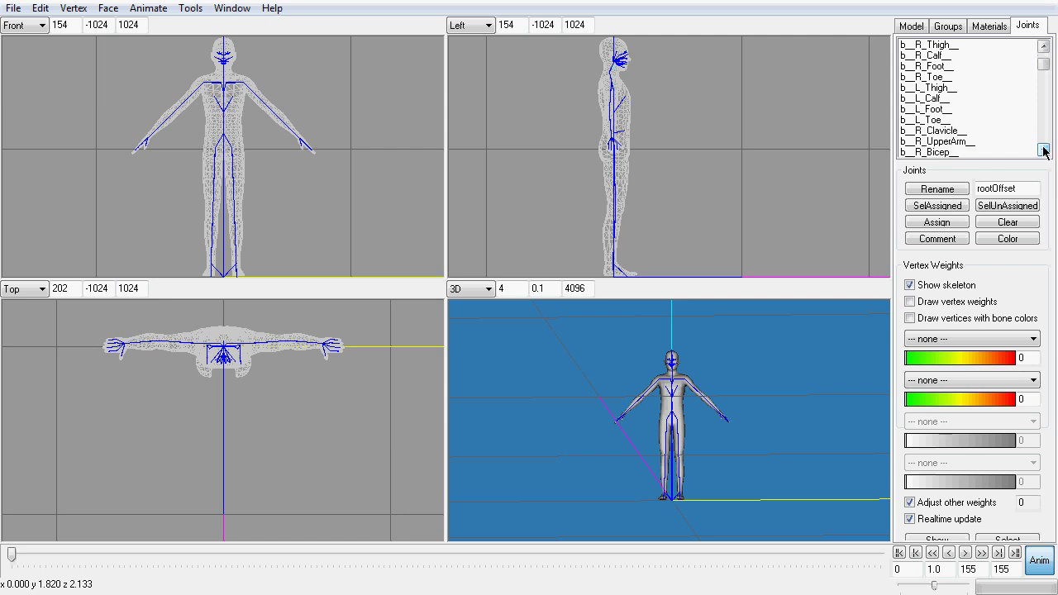
pyautogui.click(961, 144)
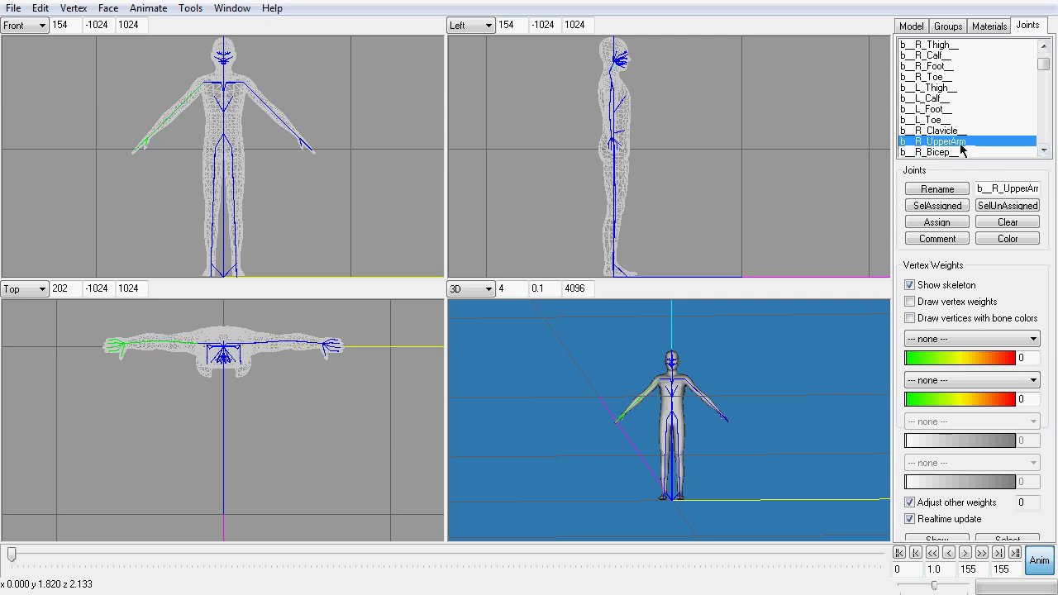
pyautogui.click(910, 25)
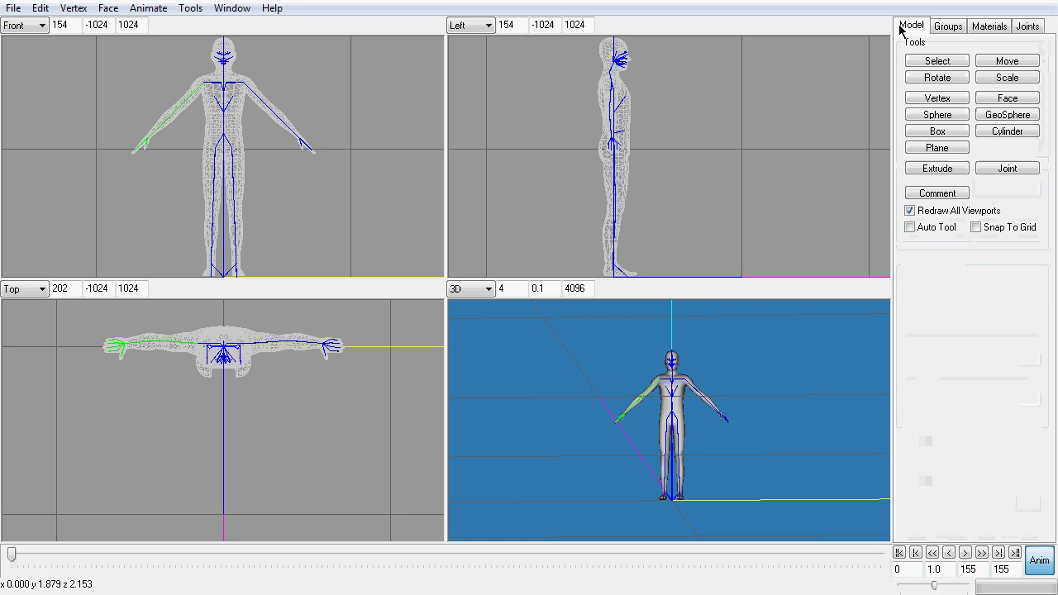
pyautogui.click(939, 78)
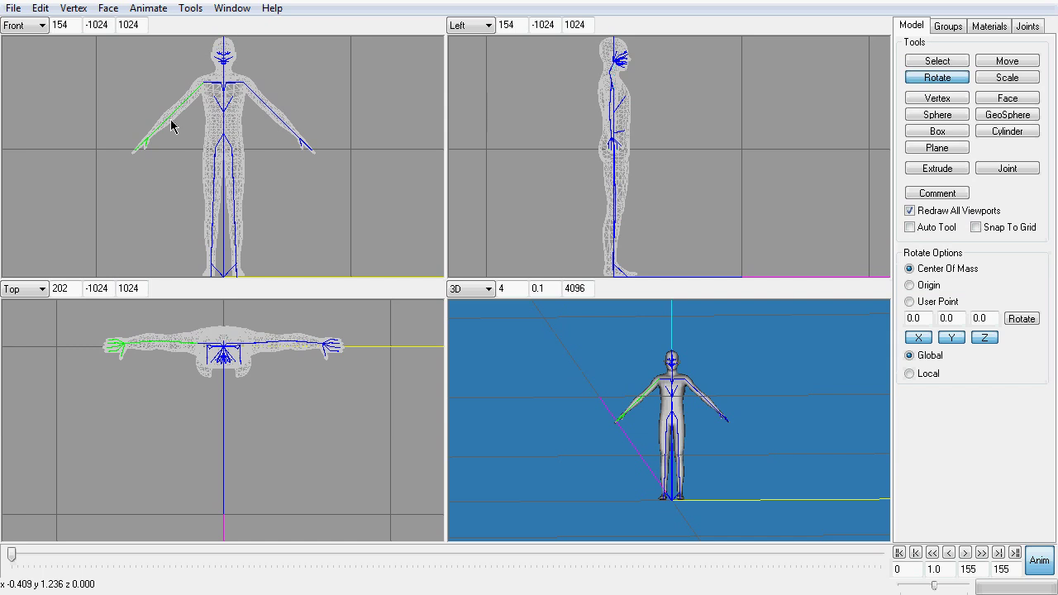
pyautogui.moveTo(169, 125); pyautogui.dragTo(196, 154)
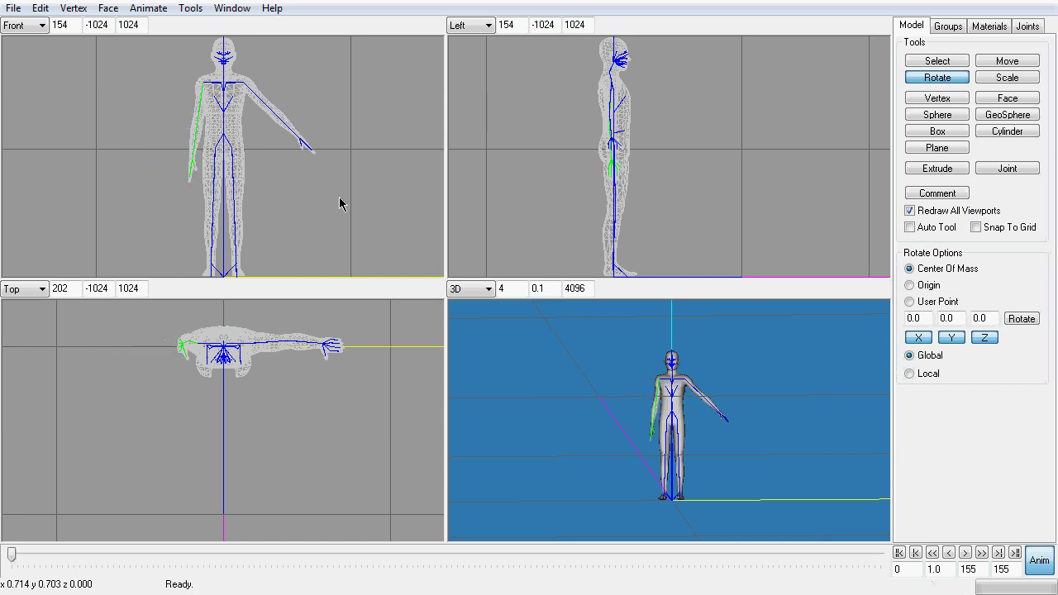
# Step: Select b__L_UpperArm__ and rotate the left arm down to hang at the side
pyautogui.click(1028, 27)
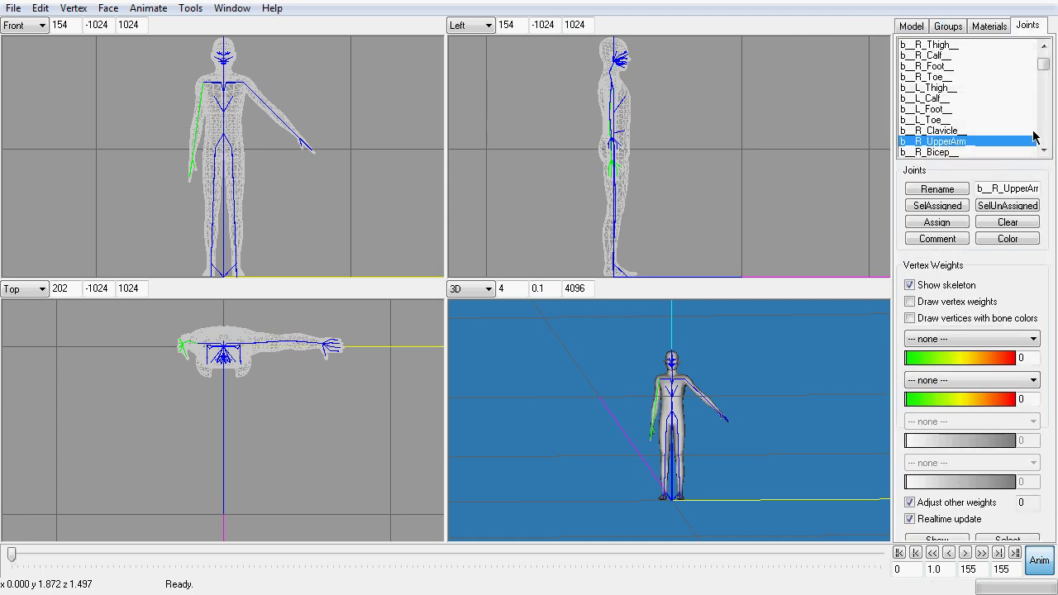
pyautogui.click(1044, 150)
pyautogui.click(1043, 150)
pyautogui.click(1044, 150)
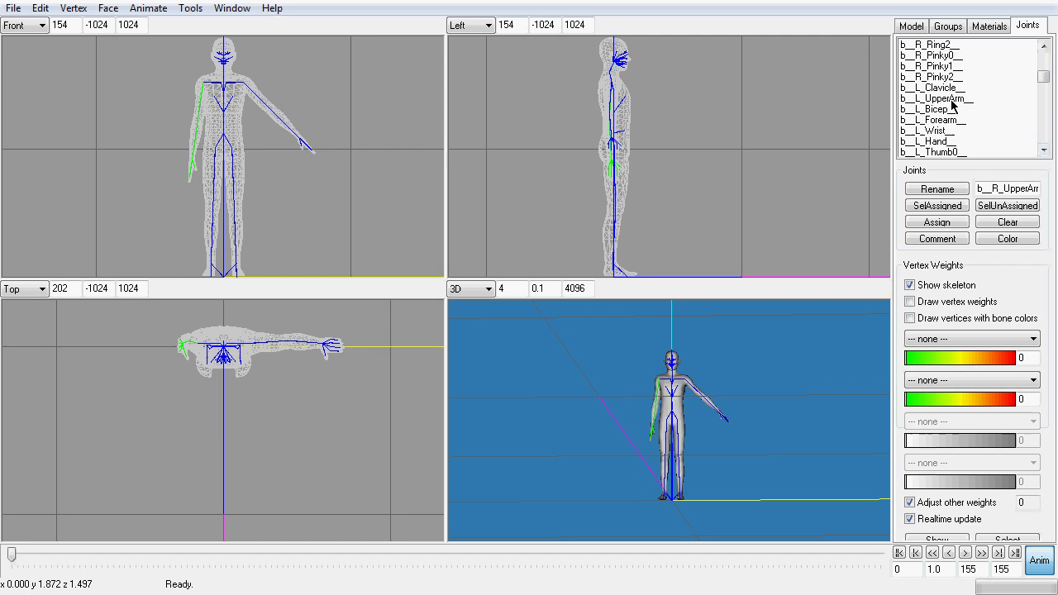
pyautogui.click(951, 99)
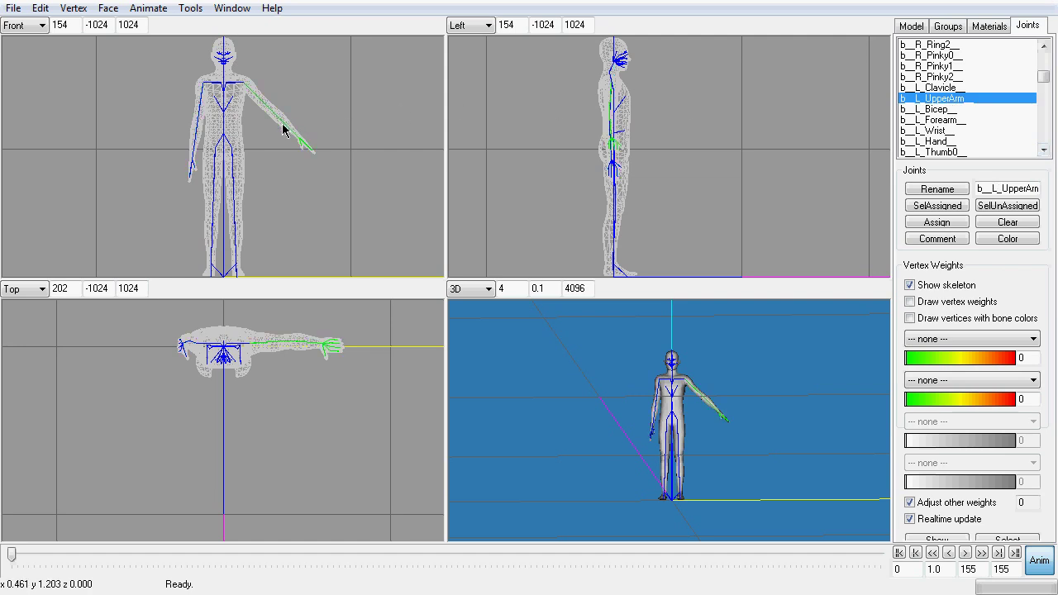
pyautogui.moveTo(283, 129); pyautogui.dragTo(253, 144)
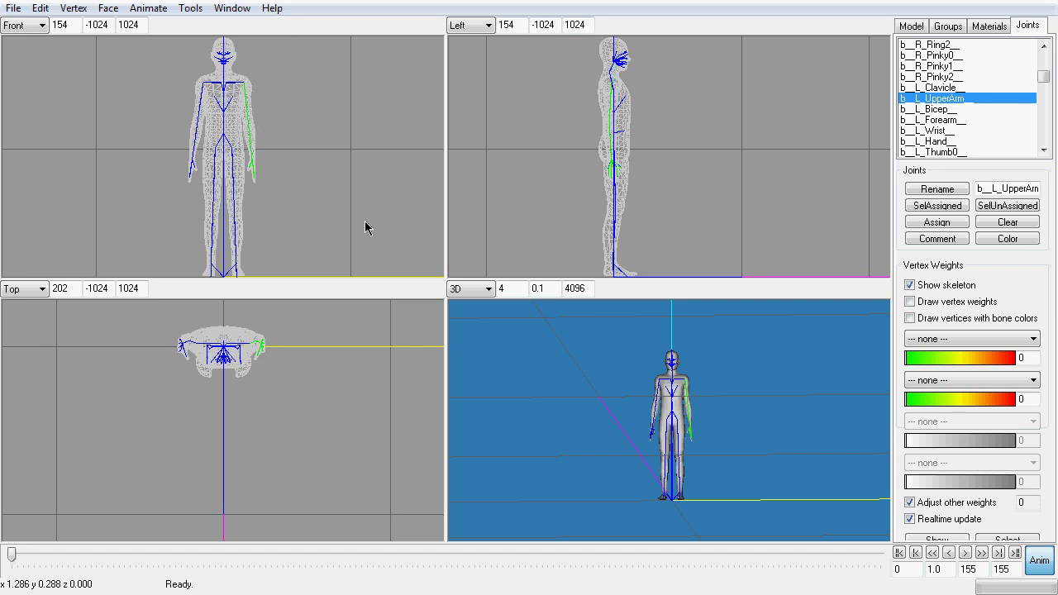
pyautogui.click(149, 9)
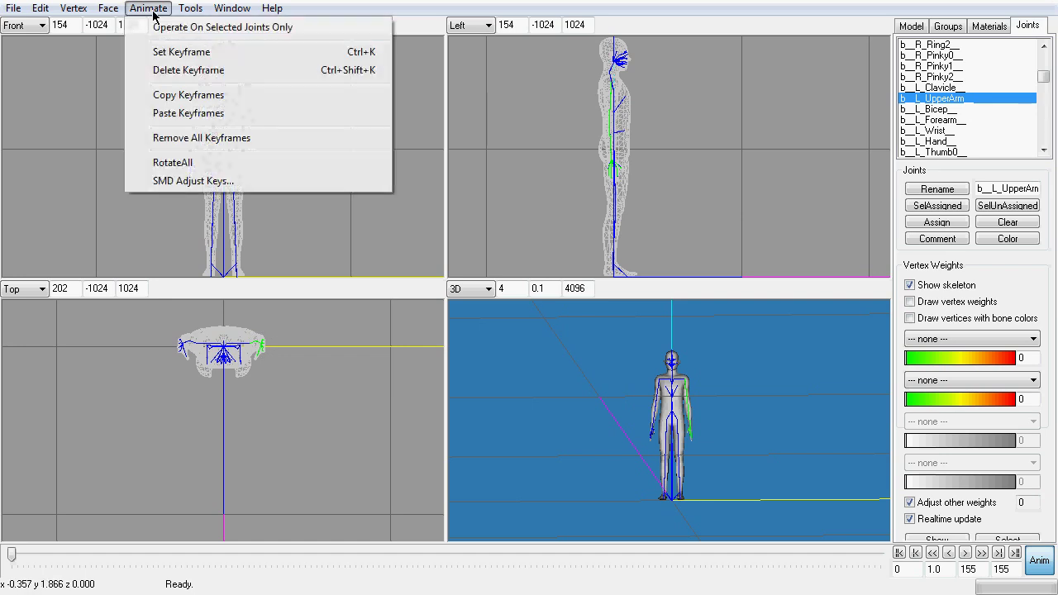
# Step: Set a keyframe for the arms-down pose at frame 1 and copy its keyframes
pyautogui.click(168, 52)
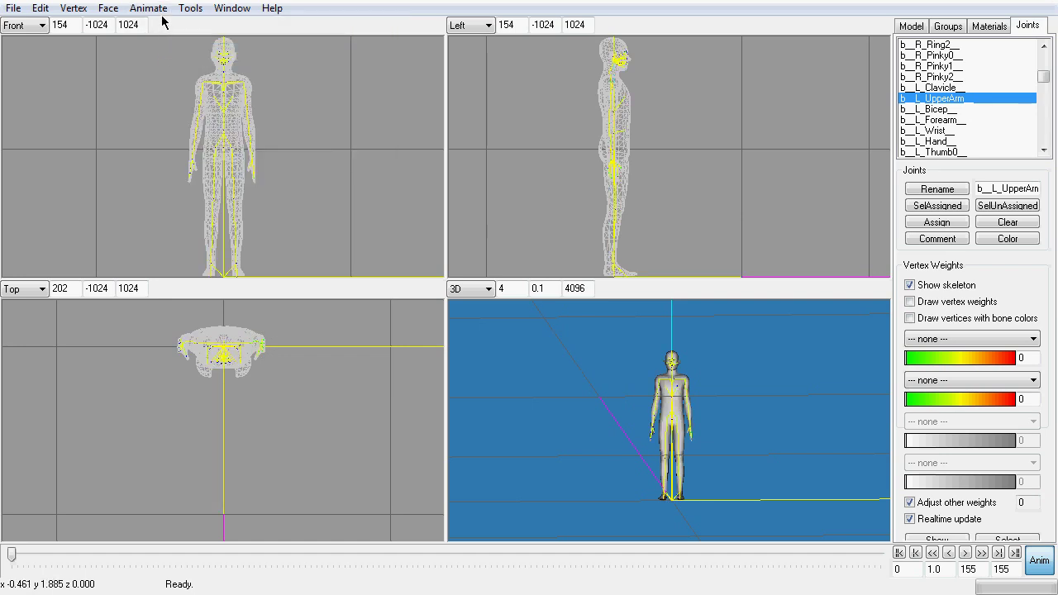
pyautogui.click(161, 10)
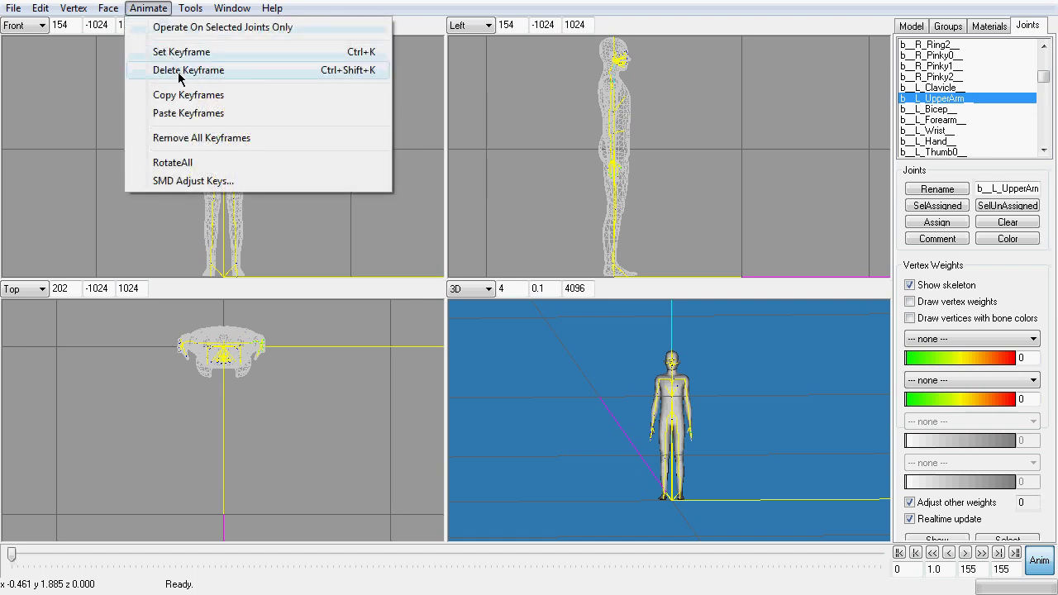
pyautogui.click(162, 93)
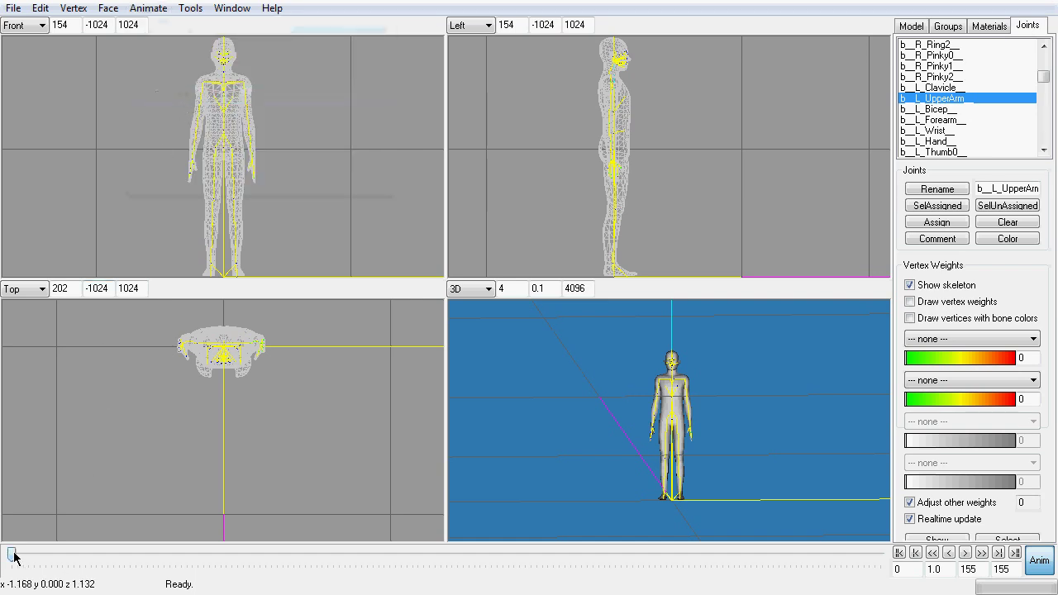
# Step: Paste the copied pose at frame 155, keyframe it, then check the pose at frame 64
pyautogui.moveTo(11, 554); pyautogui.dragTo(283, 556)
pyautogui.moveTo(521, 562); pyautogui.dragTo(886, 559)
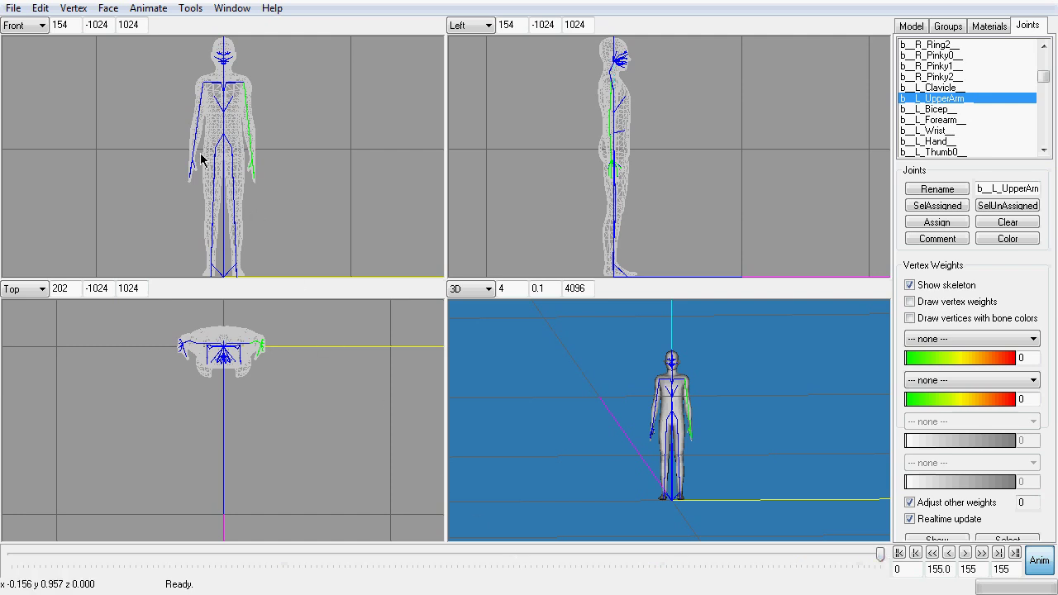
pyautogui.click(148, 10)
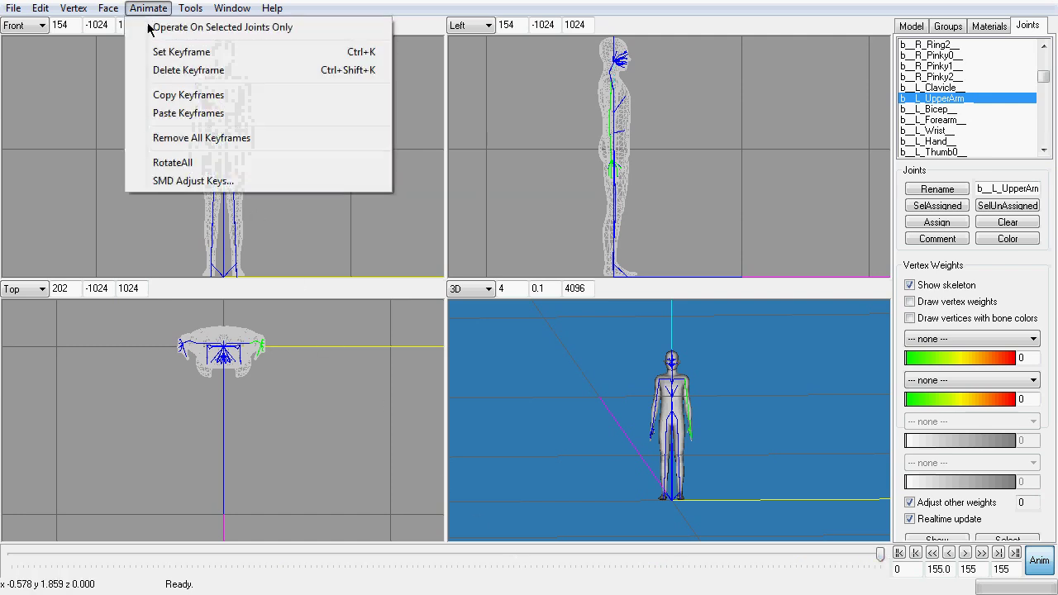
pyautogui.click(195, 113)
pyautogui.click(149, 9)
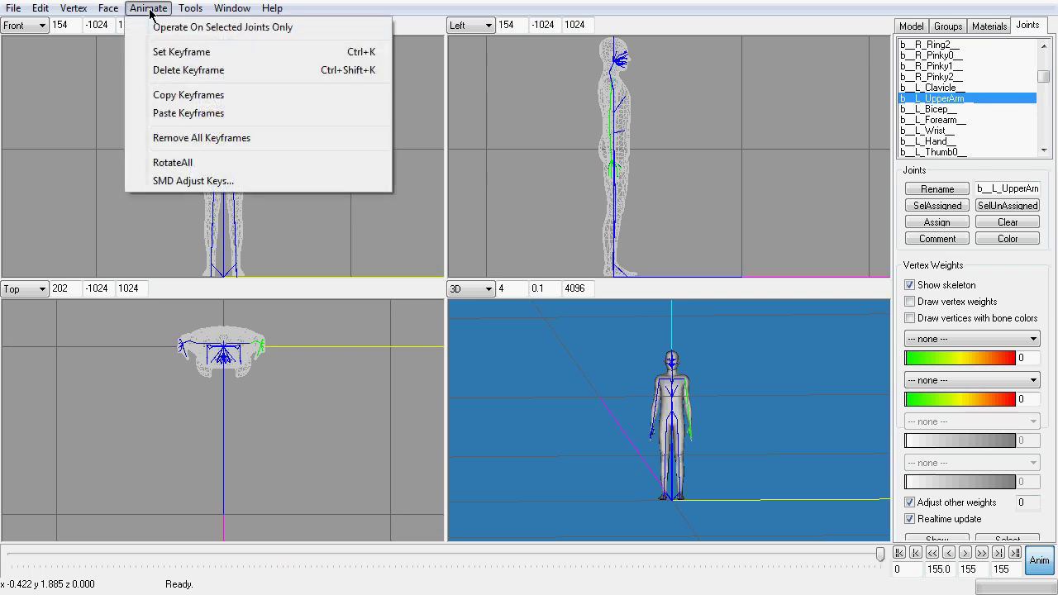
pyautogui.click(162, 47)
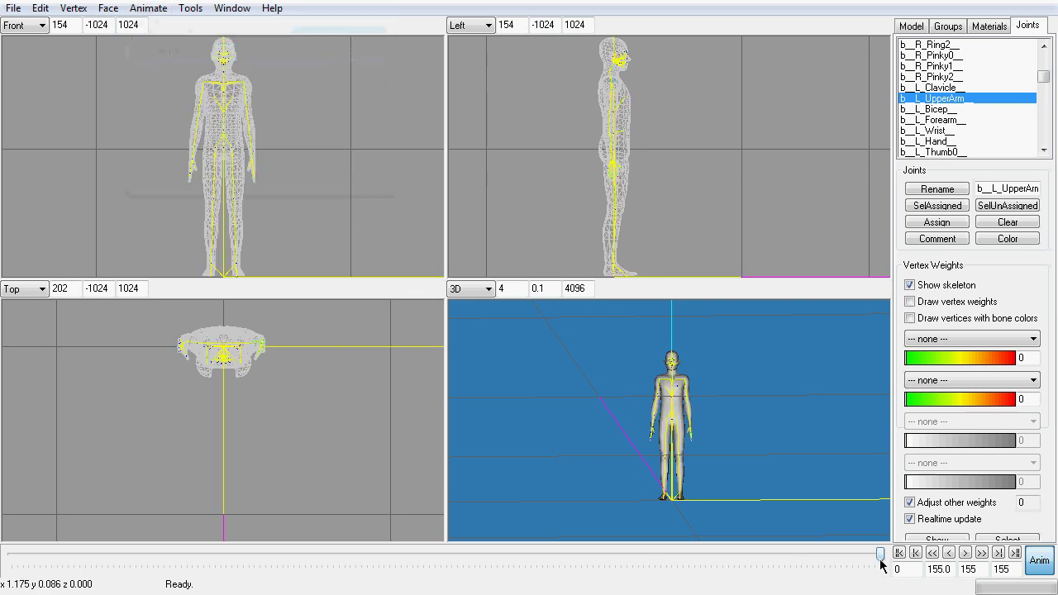
pyautogui.moveTo(881, 559); pyautogui.dragTo(1, 563)
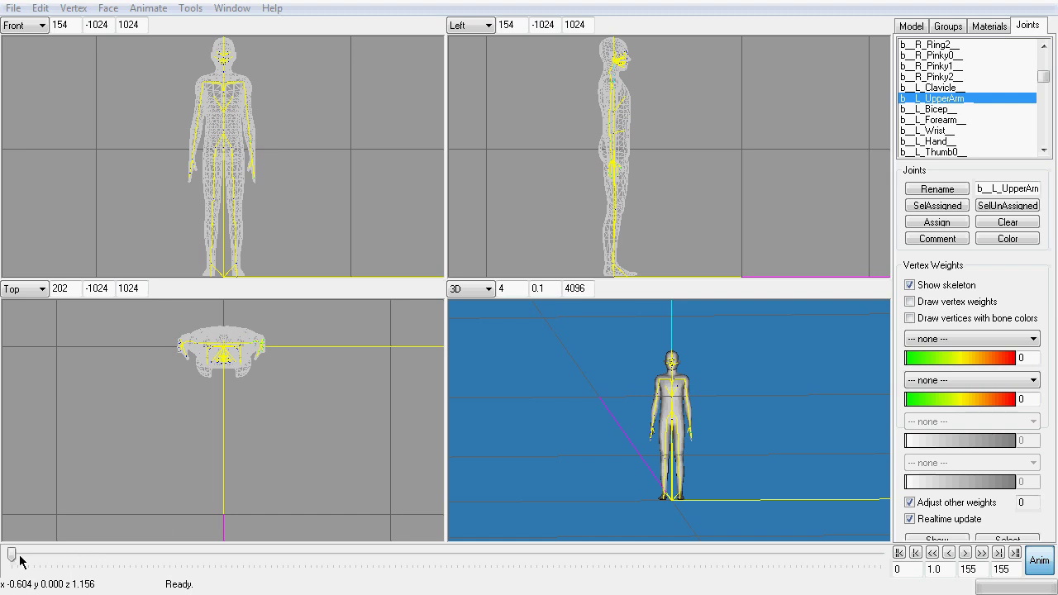
pyautogui.moveTo(14, 560); pyautogui.dragTo(370, 560)
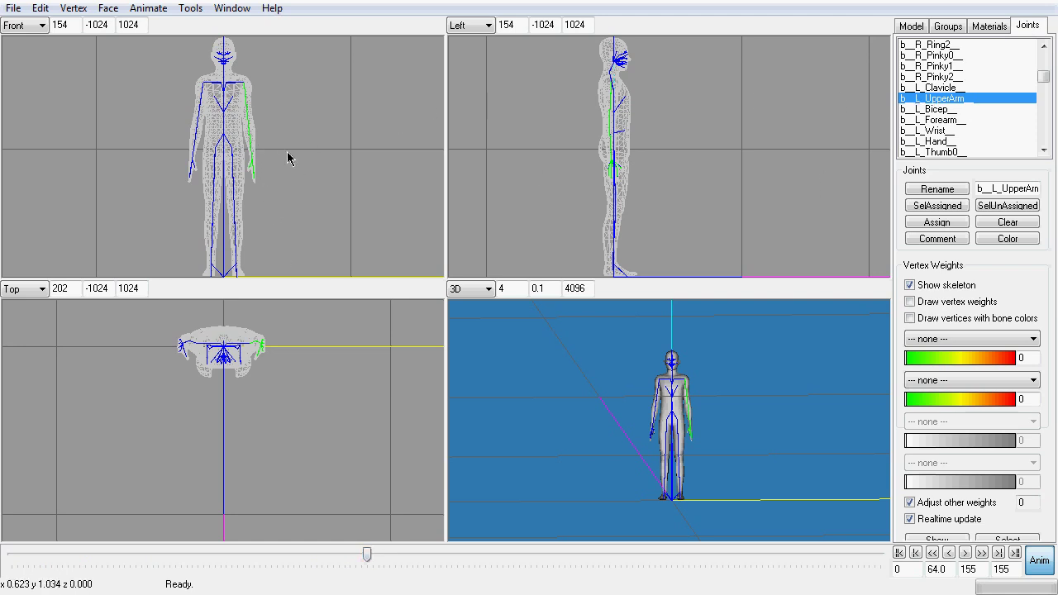
# Step: Raise the left arm outward with b__L_UpperArm__ and swing it forward at b__L_Clavicle__
pyautogui.moveTo(254, 151); pyautogui.dragTo(289, 146)
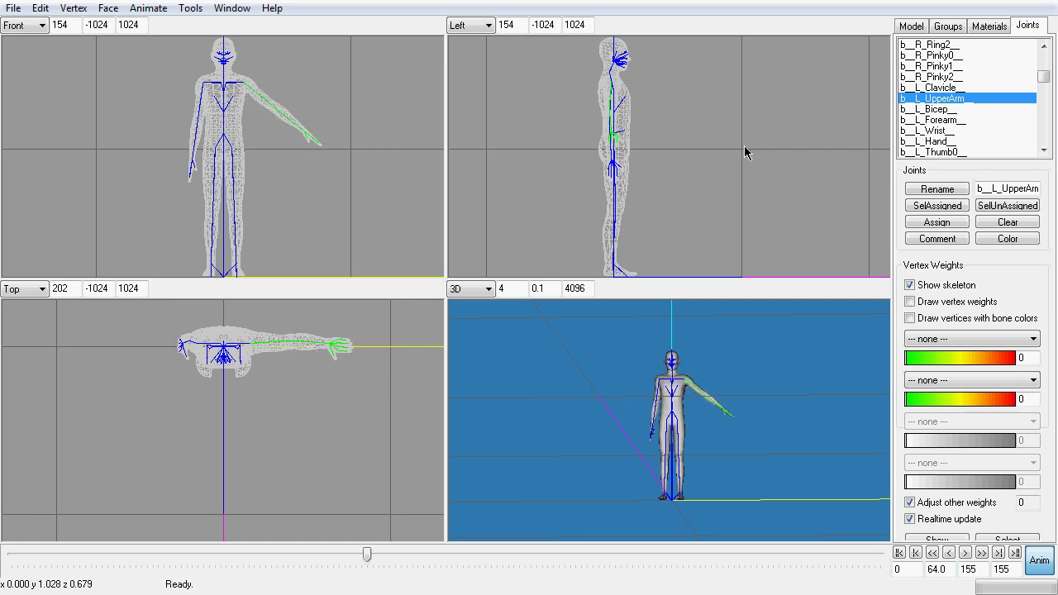
pyautogui.click(934, 87)
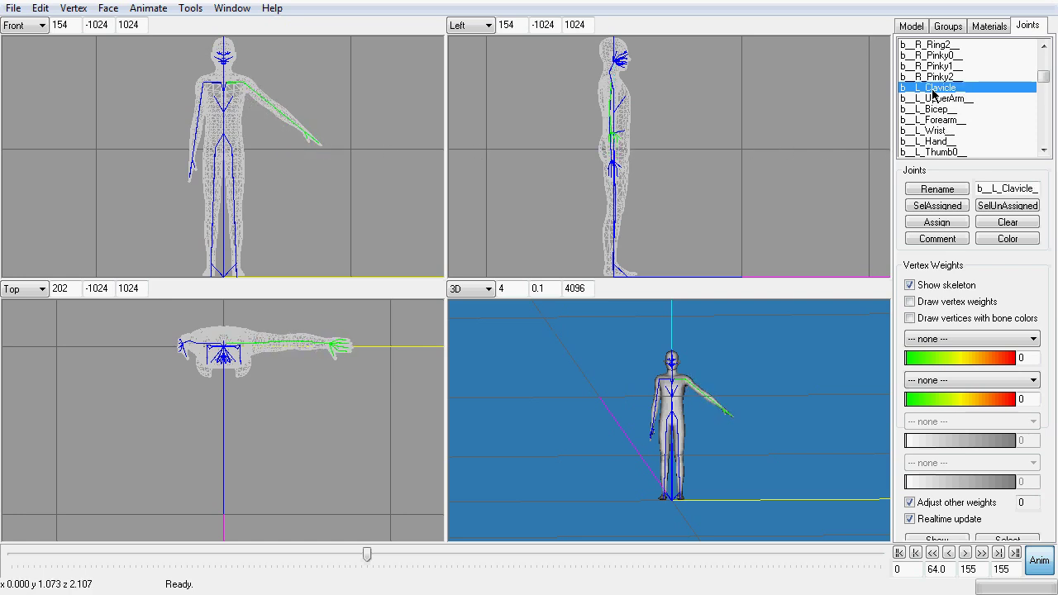
pyautogui.moveTo(299, 342); pyautogui.dragTo(297, 331)
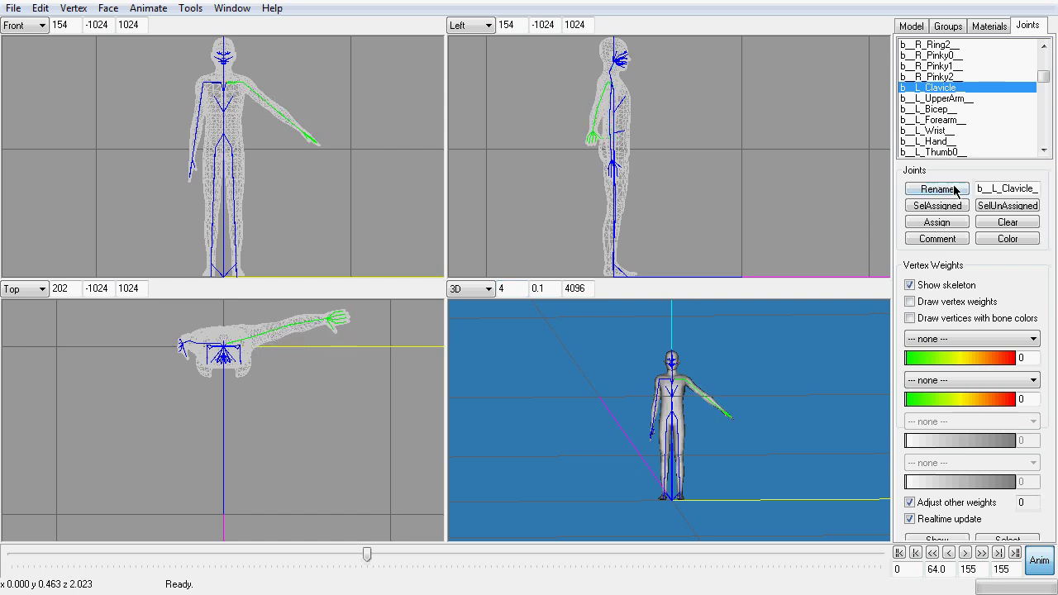
# Step: Raise the right arm outward with b__R_UpperArm__ and swing it back at b__R_Clavicle__
pyautogui.moveTo(1045, 150); pyautogui.dragTo(1046, 151)
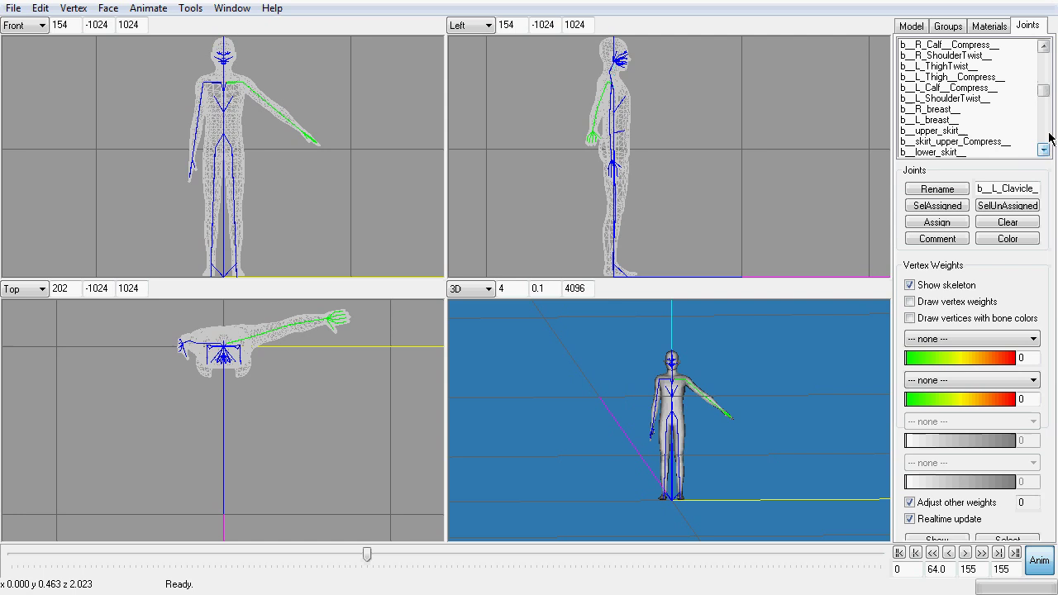
pyautogui.moveTo(1047, 92); pyautogui.dragTo(1046, 66)
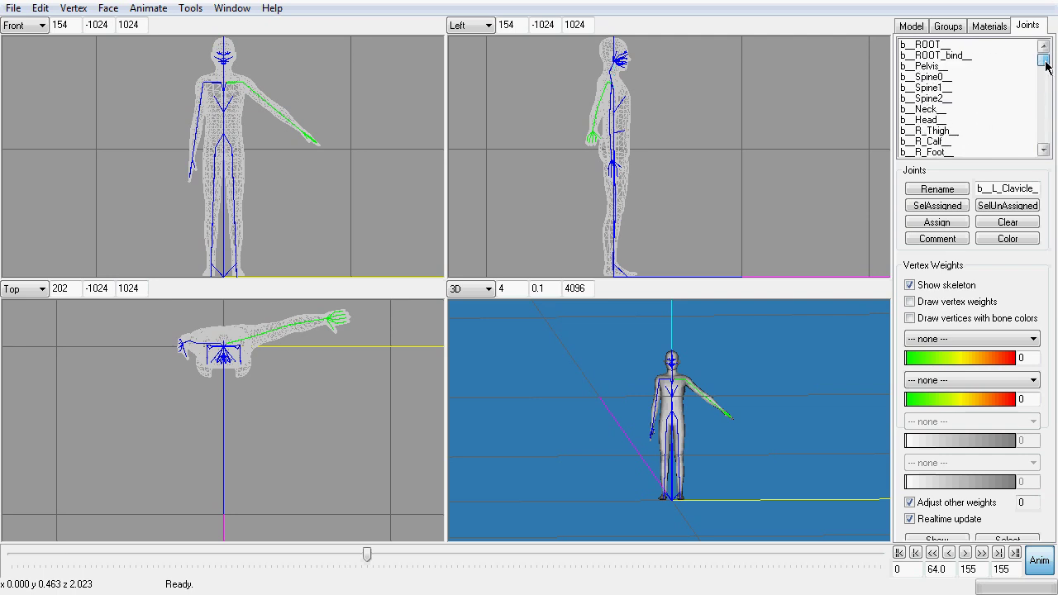
pyautogui.click(1044, 150)
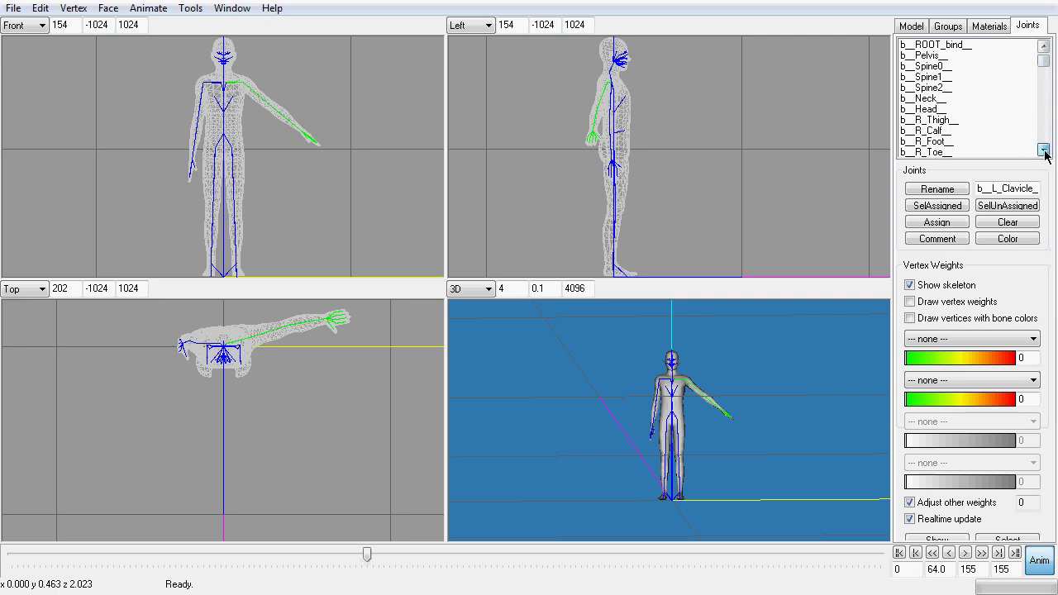
pyautogui.click(1045, 149)
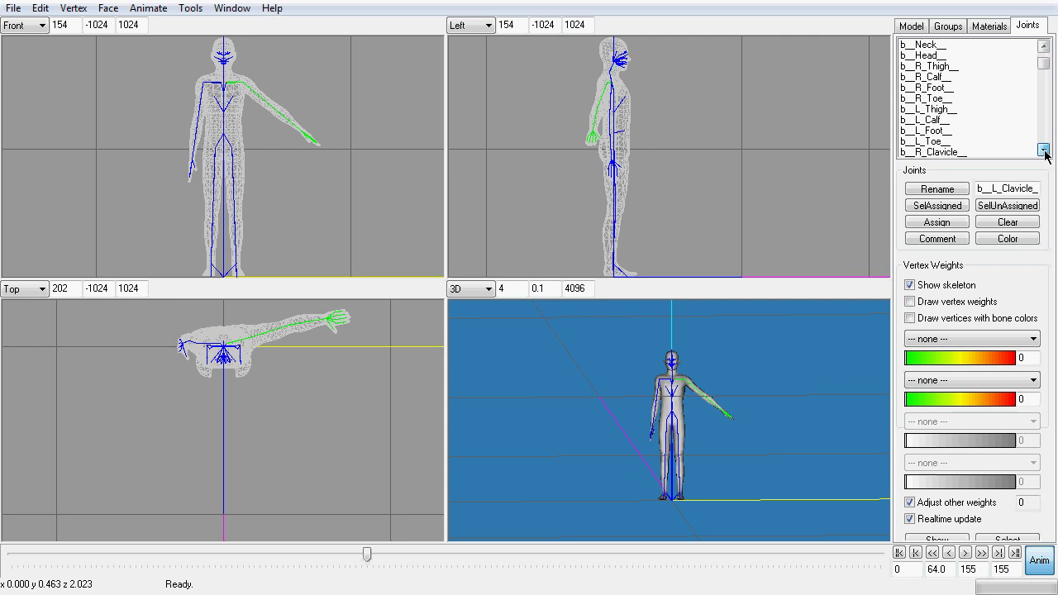
pyautogui.click(951, 121)
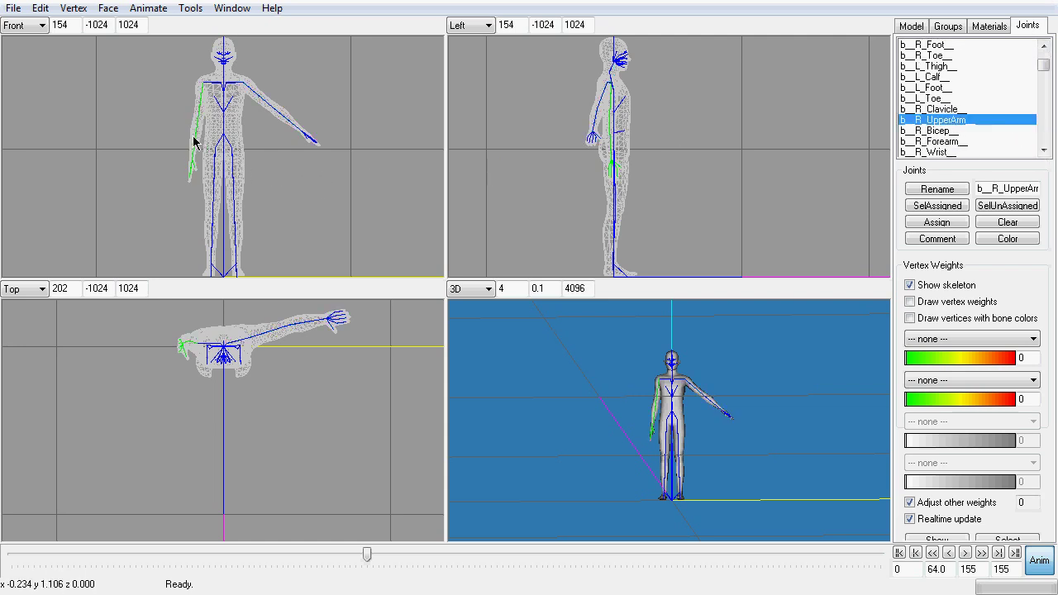
pyautogui.moveTo(194, 143); pyautogui.dragTo(161, 132)
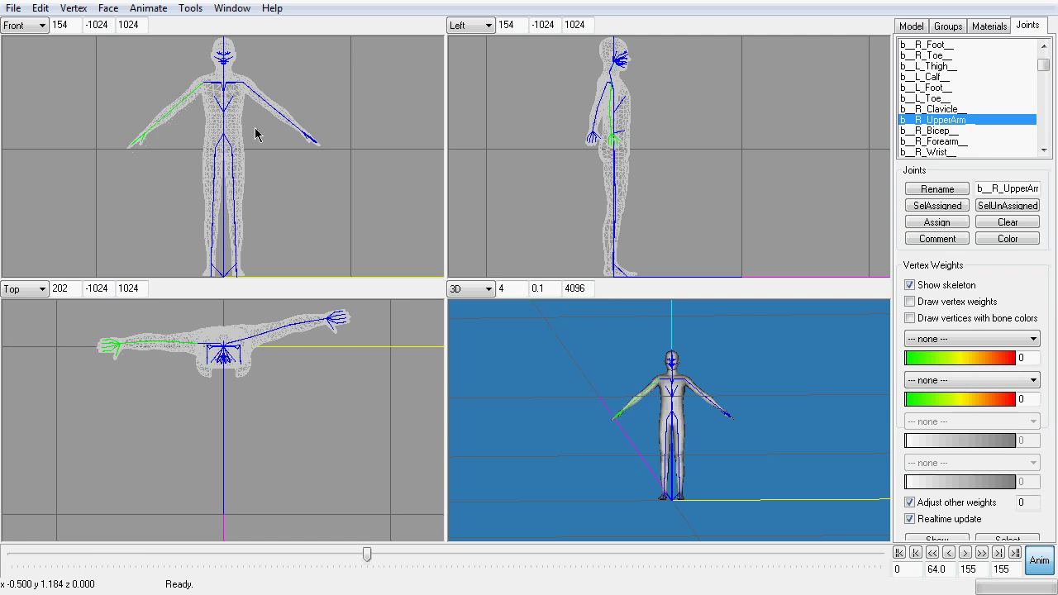
pyautogui.click(924, 110)
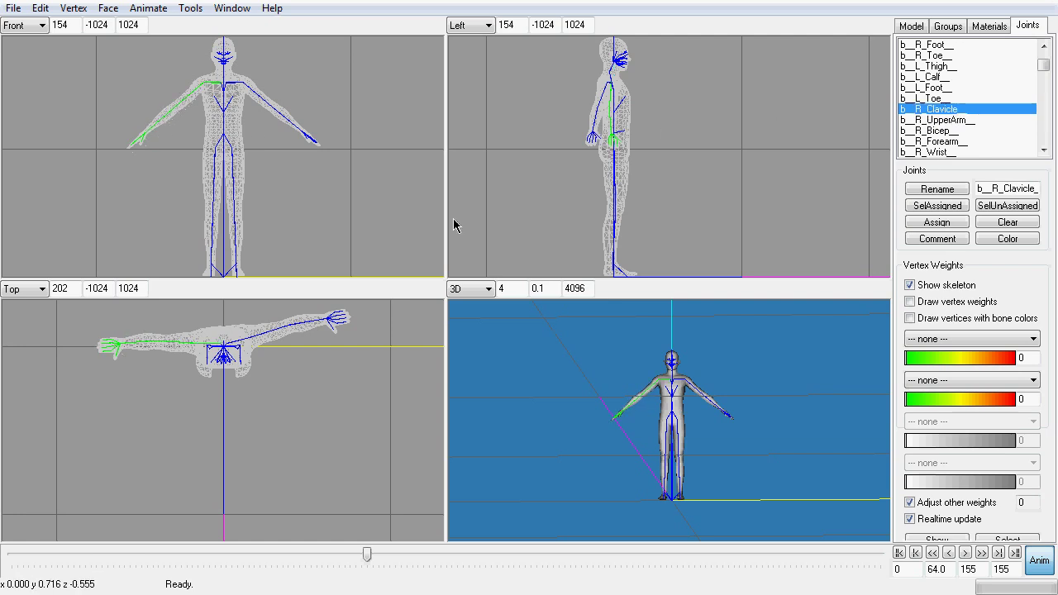
pyautogui.moveTo(160, 346); pyautogui.dragTo(162, 333)
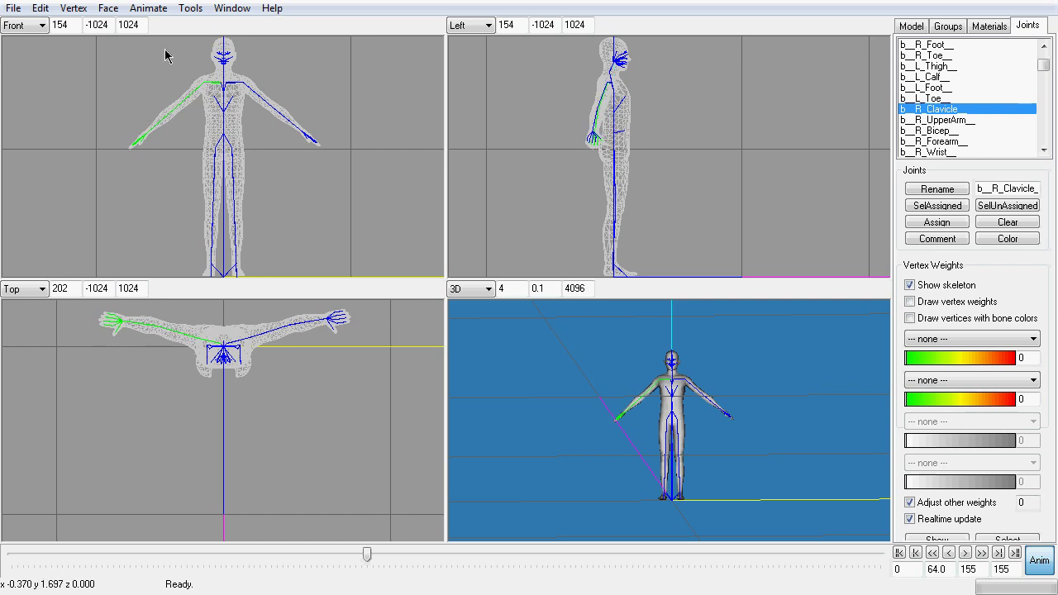
# Step: Keyframe the raised-arms pose at frame 64, play the animation twice, then return to frame 57
pyautogui.click(148, 10)
pyautogui.click(165, 49)
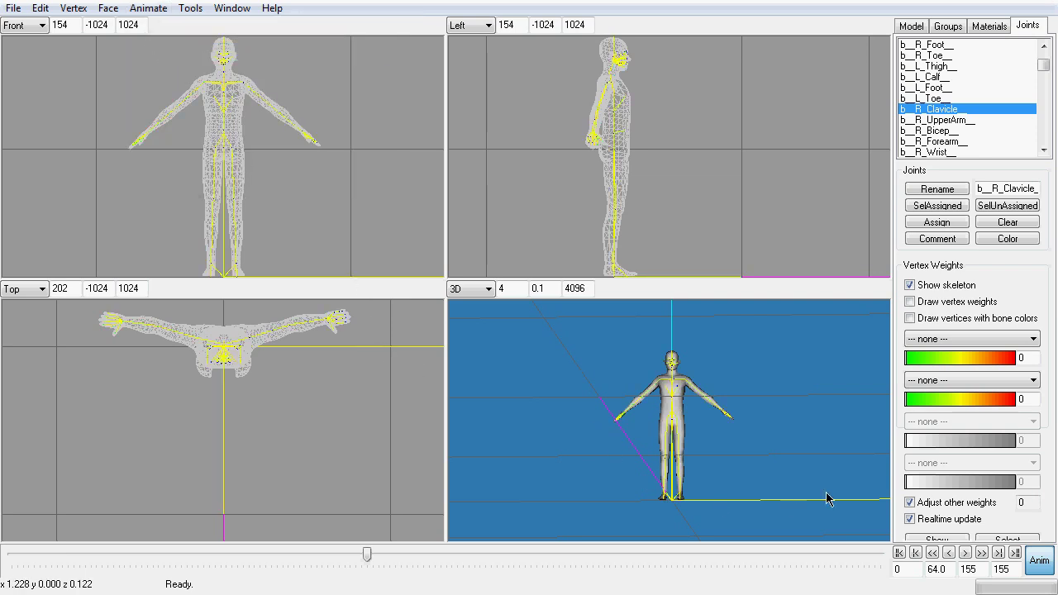
pyautogui.click(970, 552)
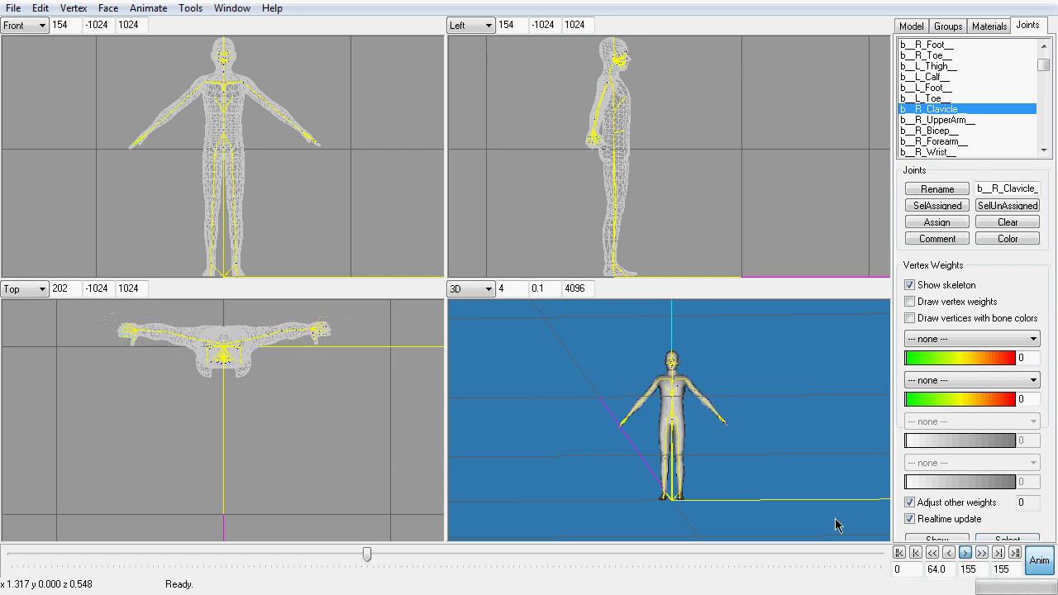
pyautogui.click(966, 554)
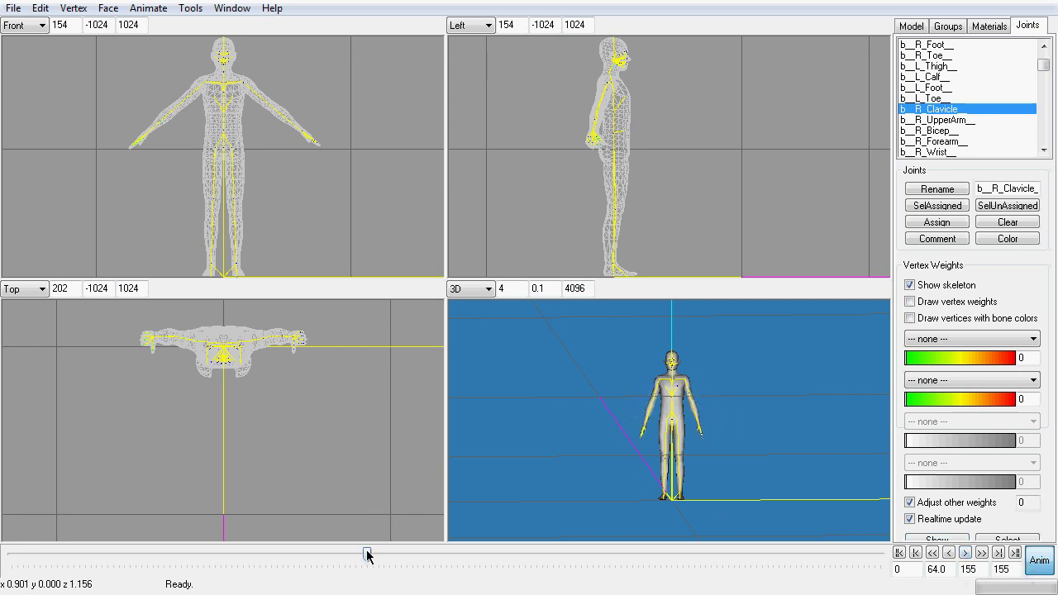
pyautogui.moveTo(367, 556); pyautogui.dragTo(326, 556)
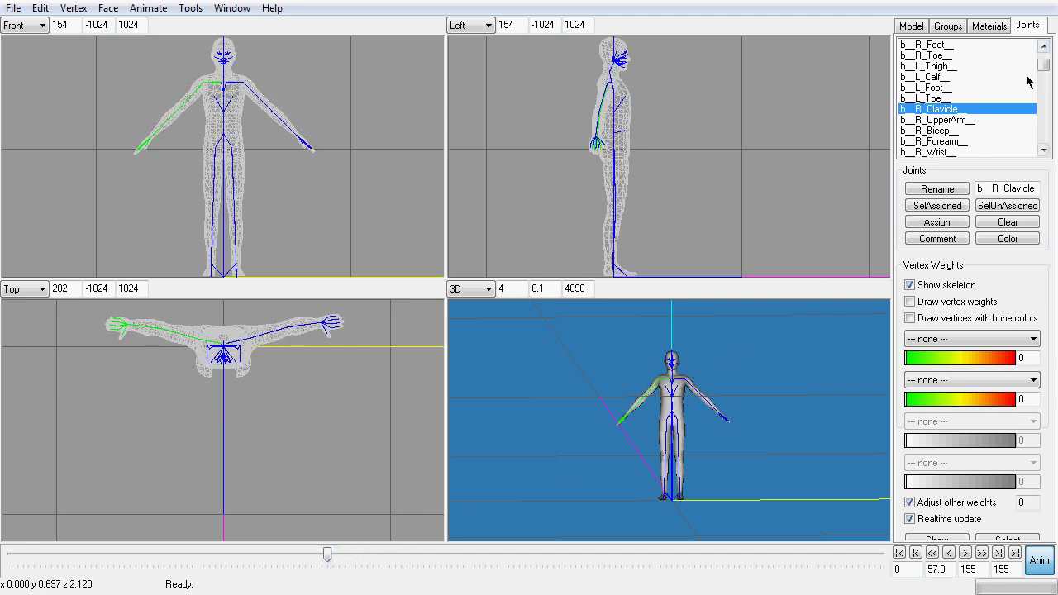
# Step: Select the b__Head__ joint and tilt the head in the Left view
pyautogui.moveTo(1042, 66); pyautogui.dragTo(1044, 56)
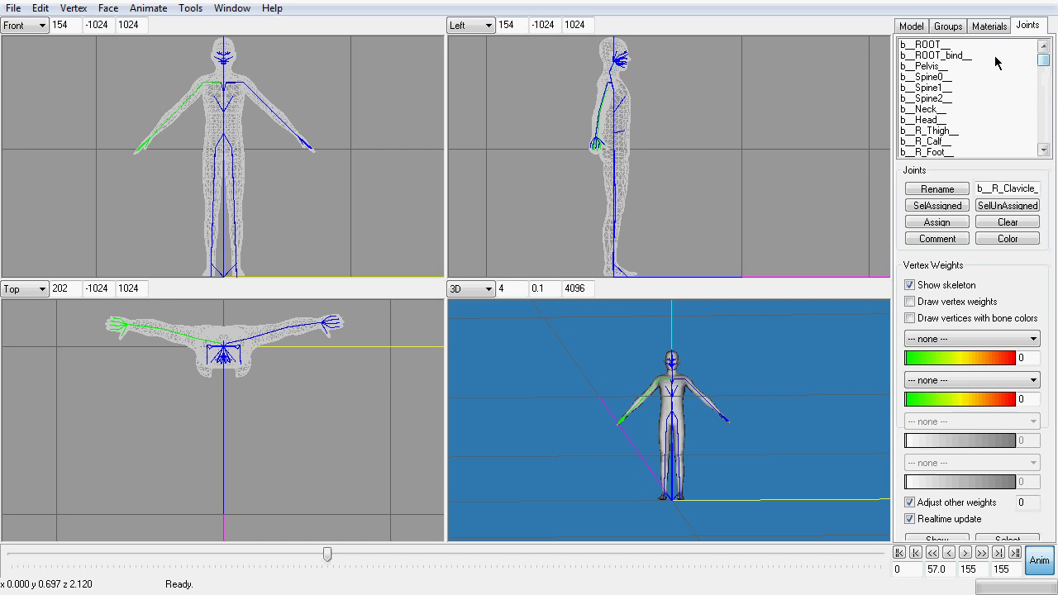
pyautogui.click(937, 121)
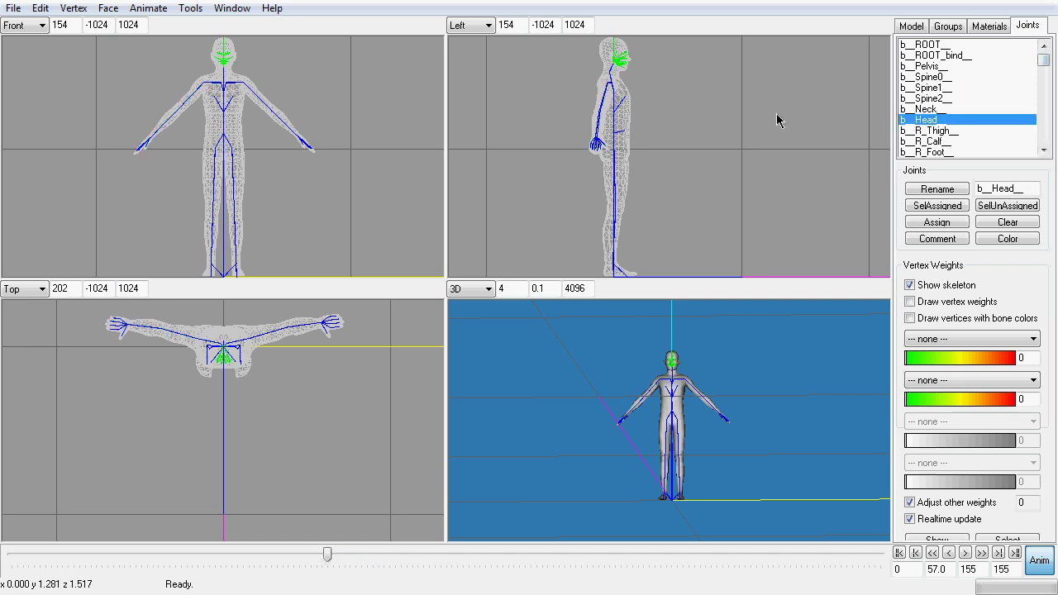
pyautogui.moveTo(614, 55); pyautogui.dragTo(624, 62)
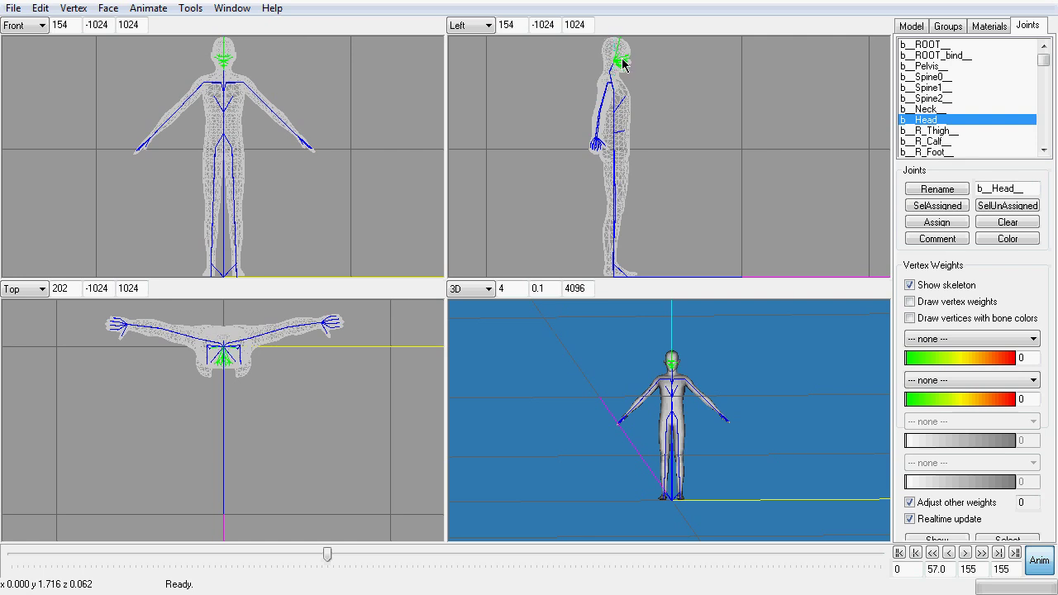
# Step: Keyframe the head pose at frame 57, then play and scrub the animation to preview it
pyautogui.click(150, 9)
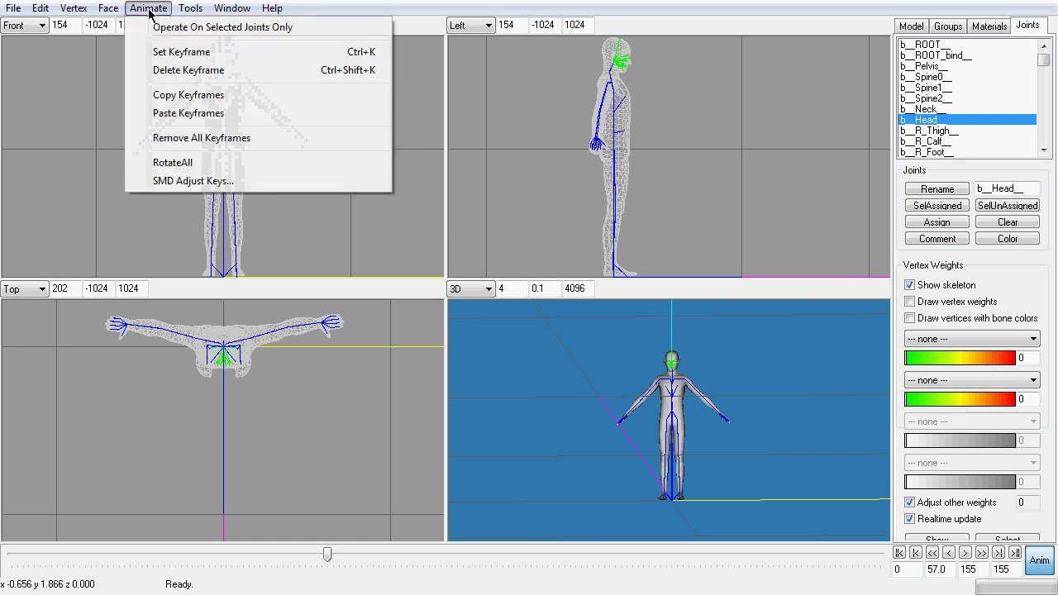
pyautogui.click(168, 53)
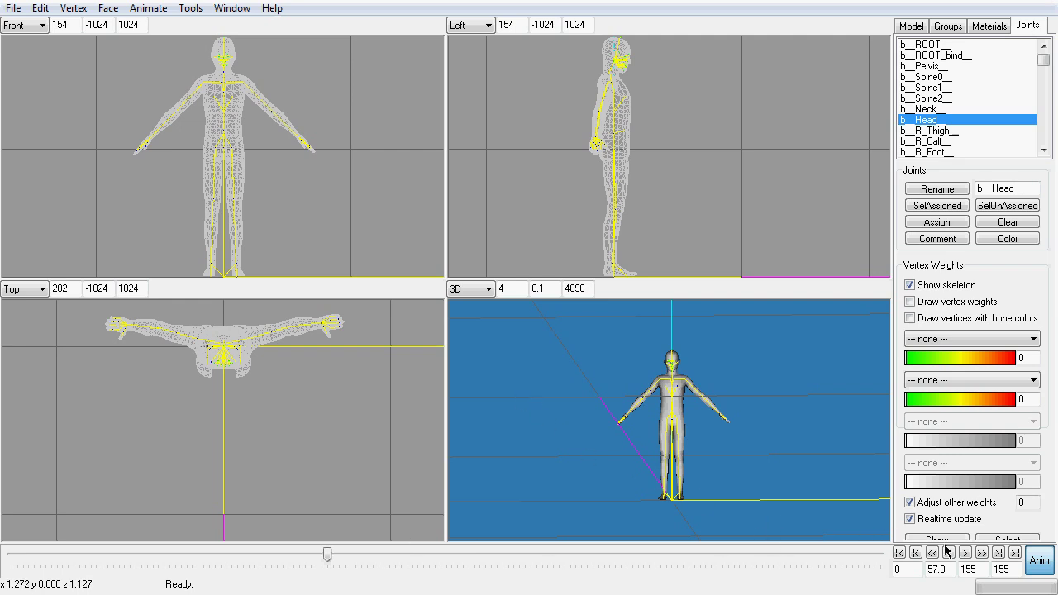
pyautogui.click(969, 555)
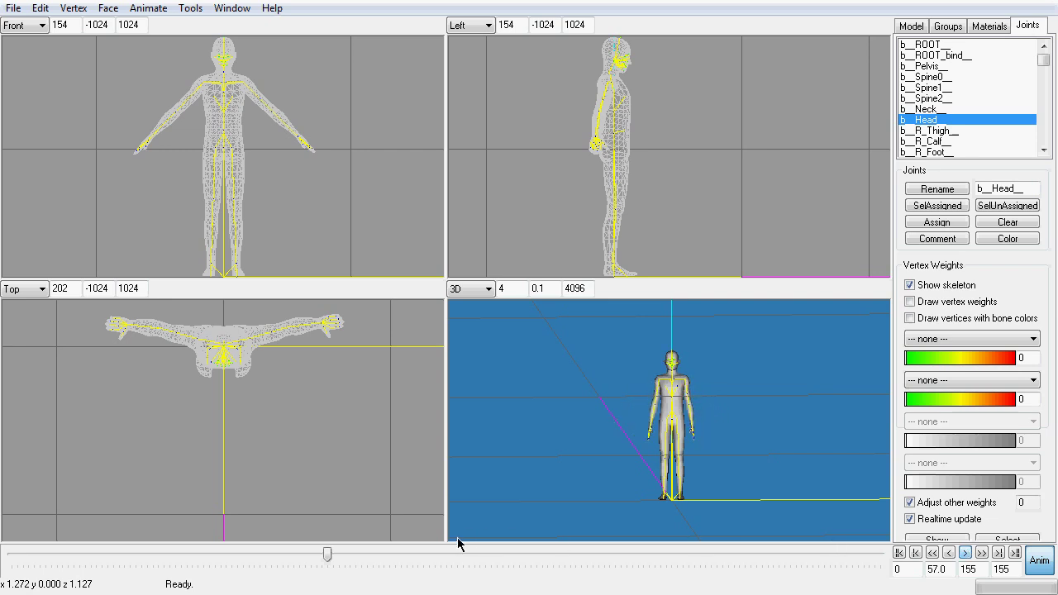
pyautogui.moveTo(329, 551); pyautogui.dragTo(367, 556)
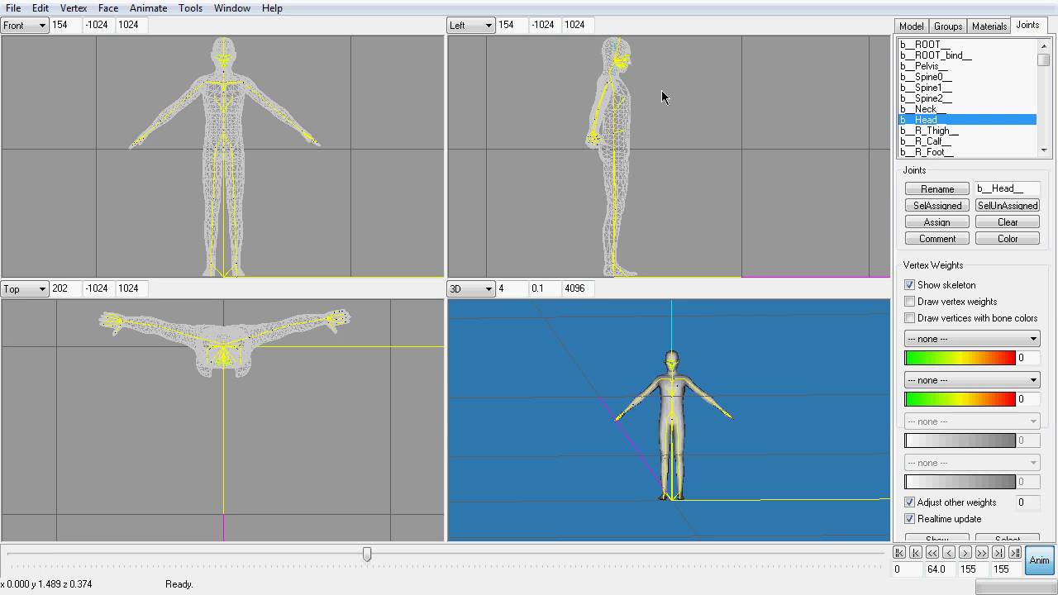
# Step: Set a keyframe at frame 64 and play the animation forward
pyautogui.click(148, 8)
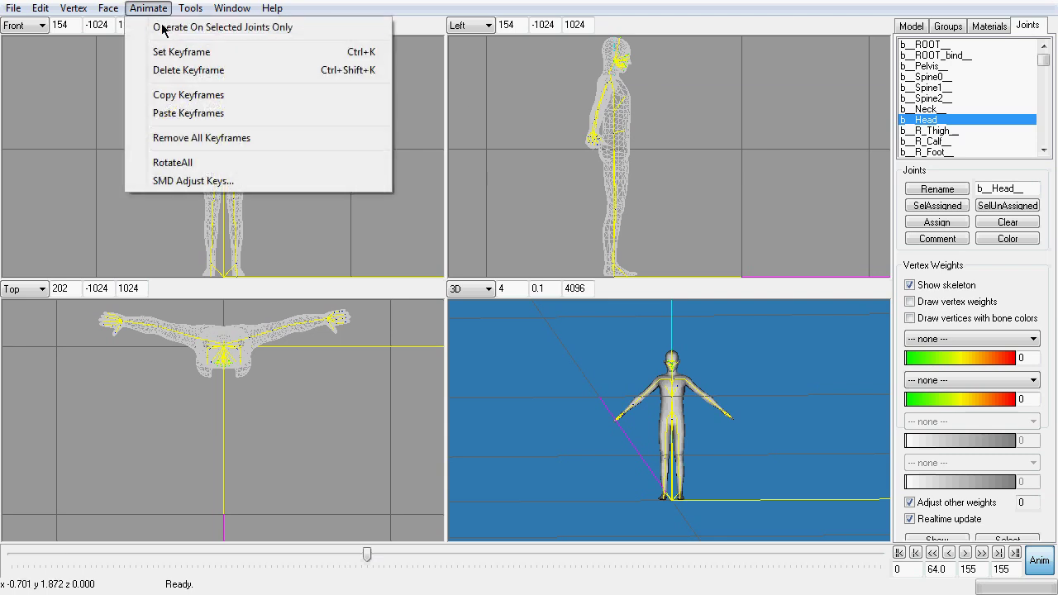
pyautogui.click(176, 52)
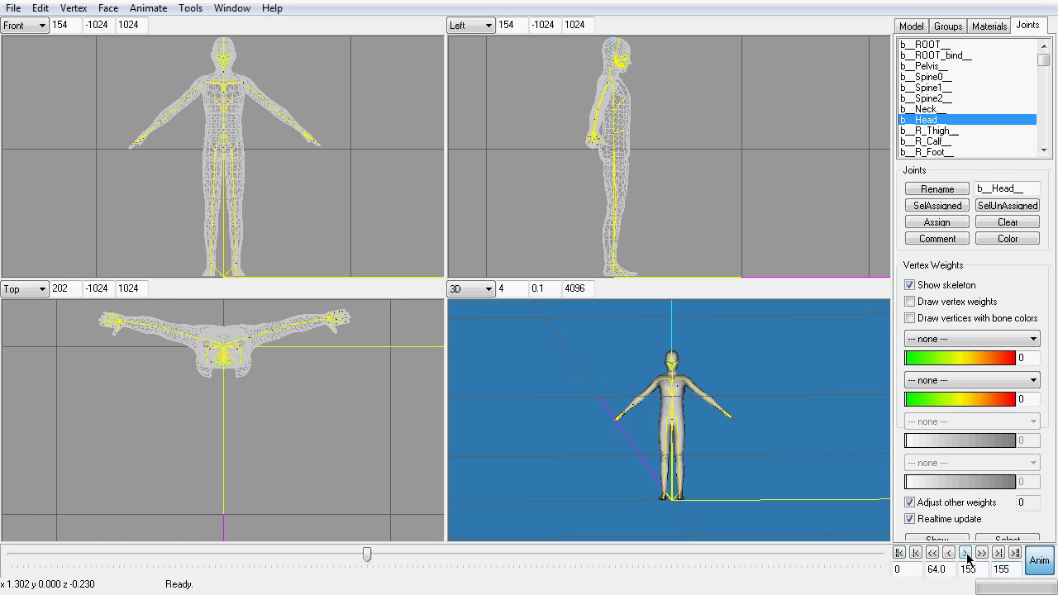
pyautogui.click(965, 554)
# Step: Maximize the 3D view, play the animation there, then restore the four-view layout
pyautogui.rightClick(565, 451)
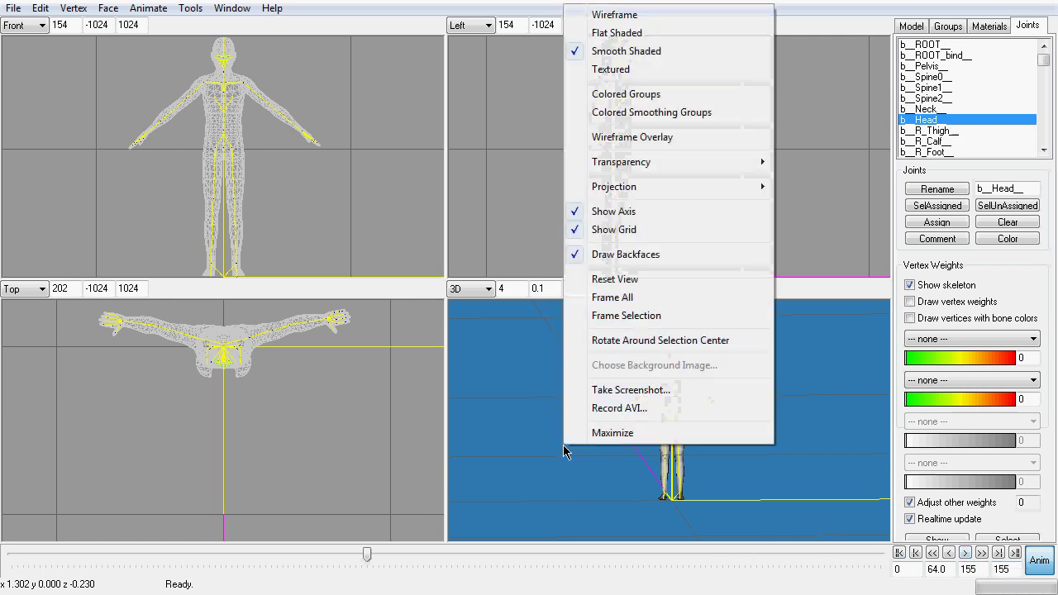
pyautogui.click(590, 438)
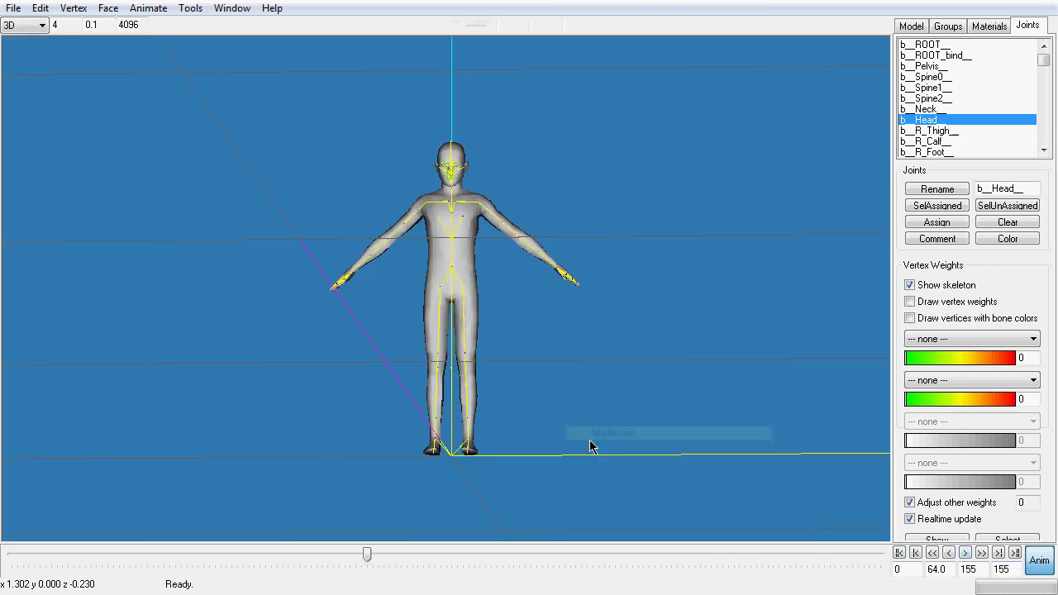
pyautogui.click(966, 553)
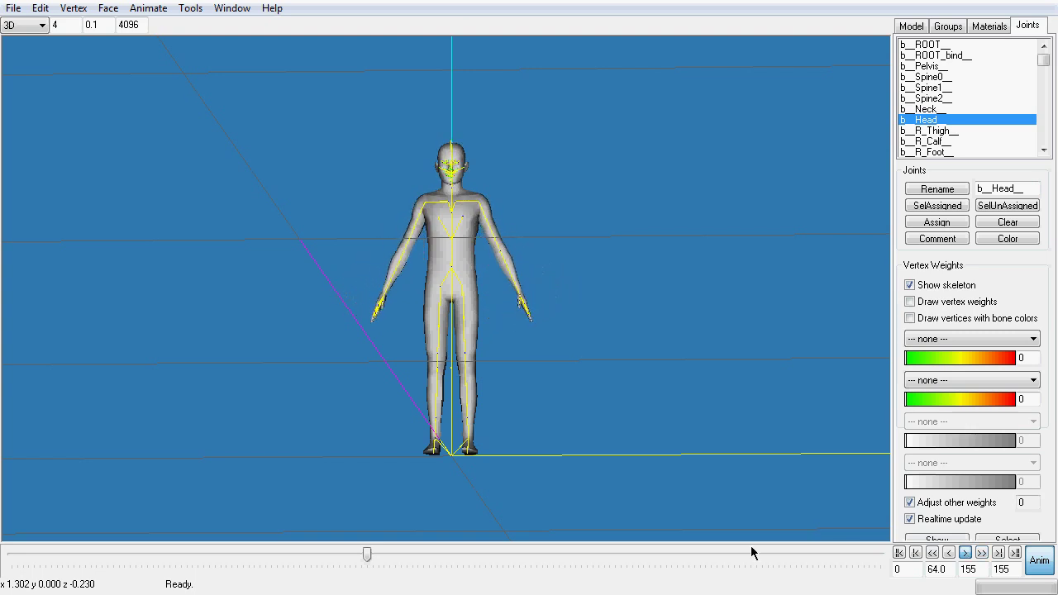
pyautogui.rightClick(606, 282)
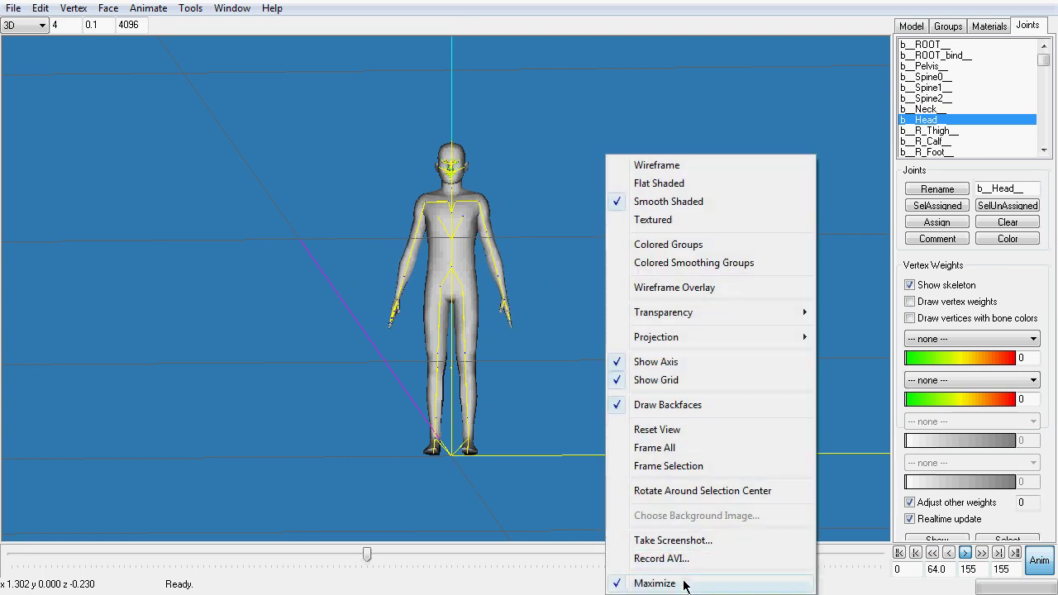
pyautogui.click(716, 583)
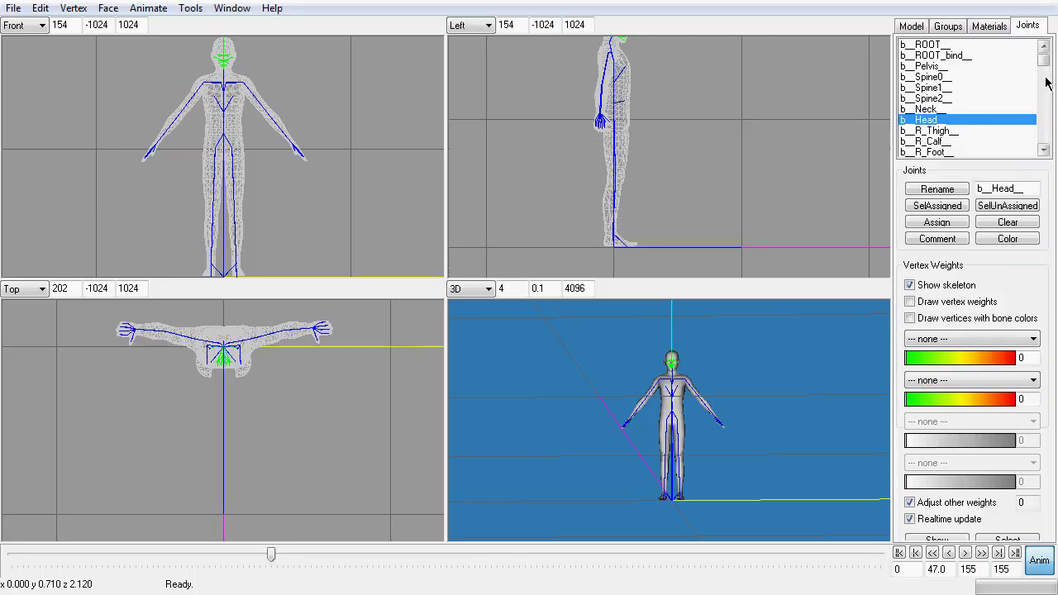
# Step: Select L_footOffset and move it with the Model tab's Move tool in the Left view
pyautogui.moveTo(1045, 66); pyautogui.dragTo(1046, 145)
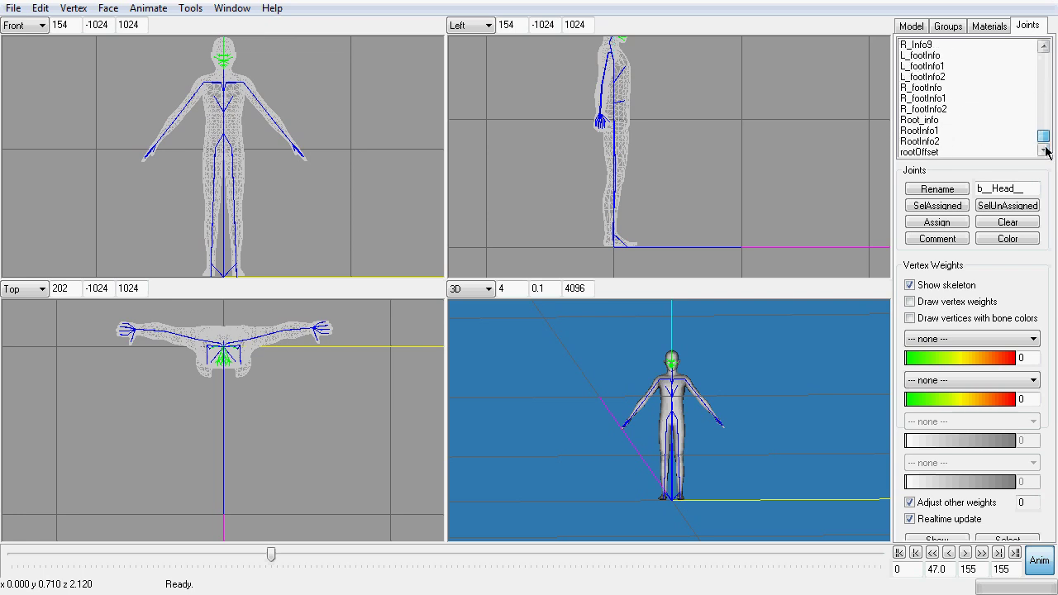
pyautogui.click(1045, 50)
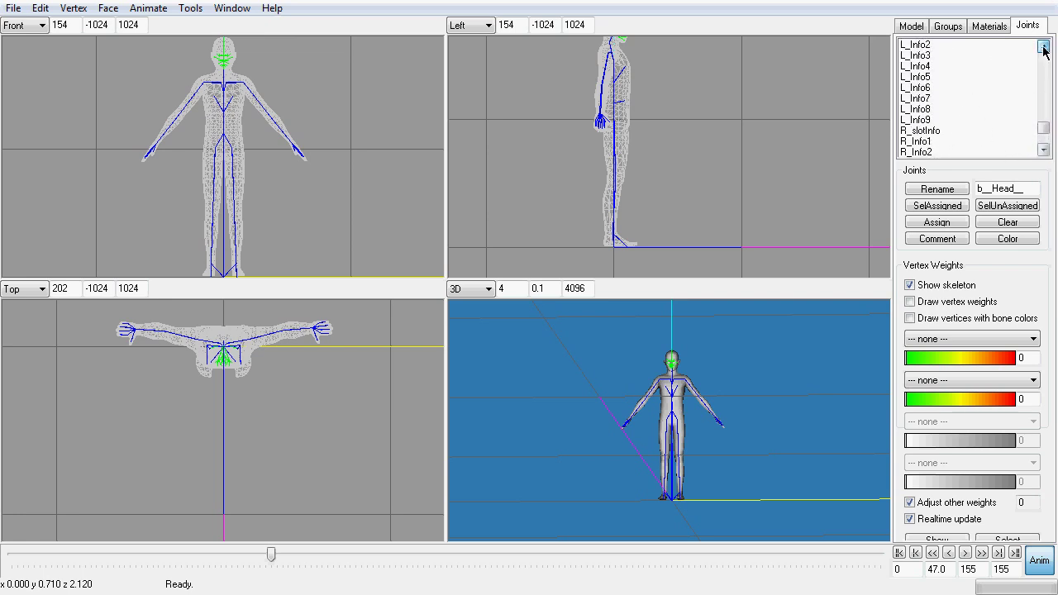
pyautogui.click(1045, 50)
pyautogui.click(1044, 49)
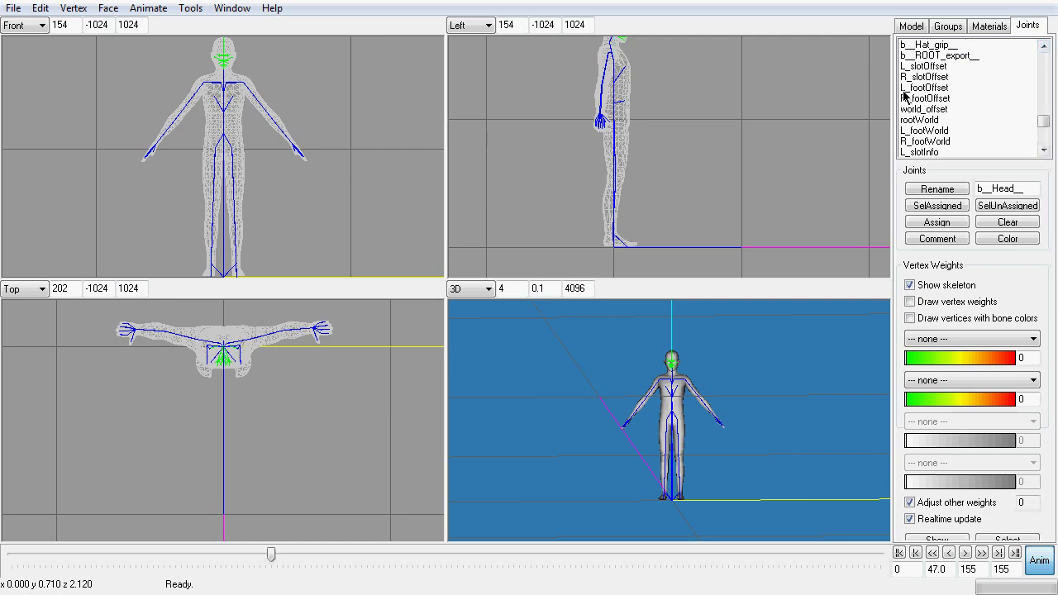
pyautogui.click(918, 88)
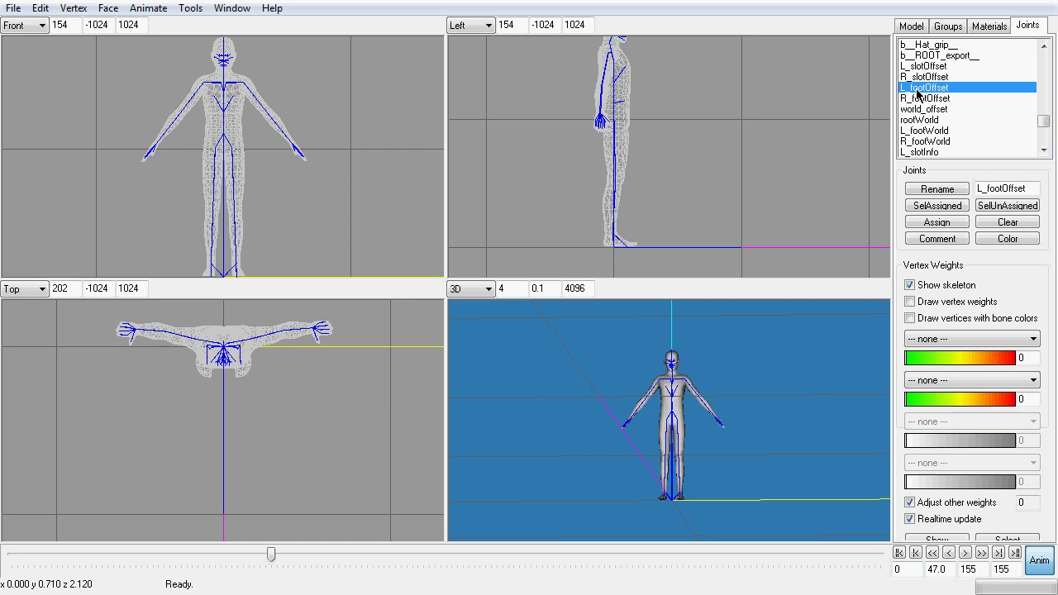
pyautogui.click(913, 26)
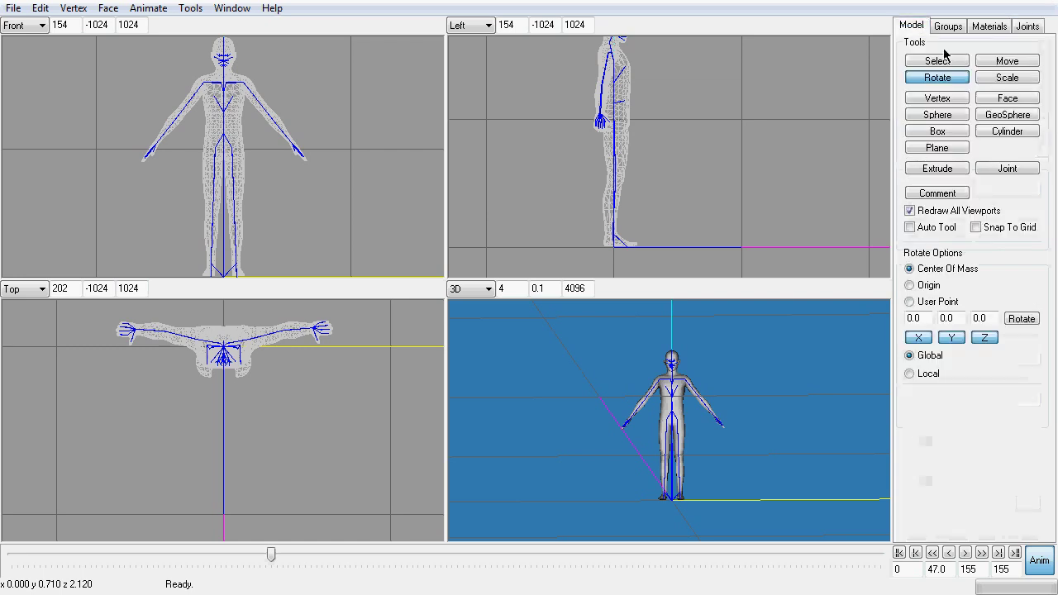
pyautogui.click(1010, 63)
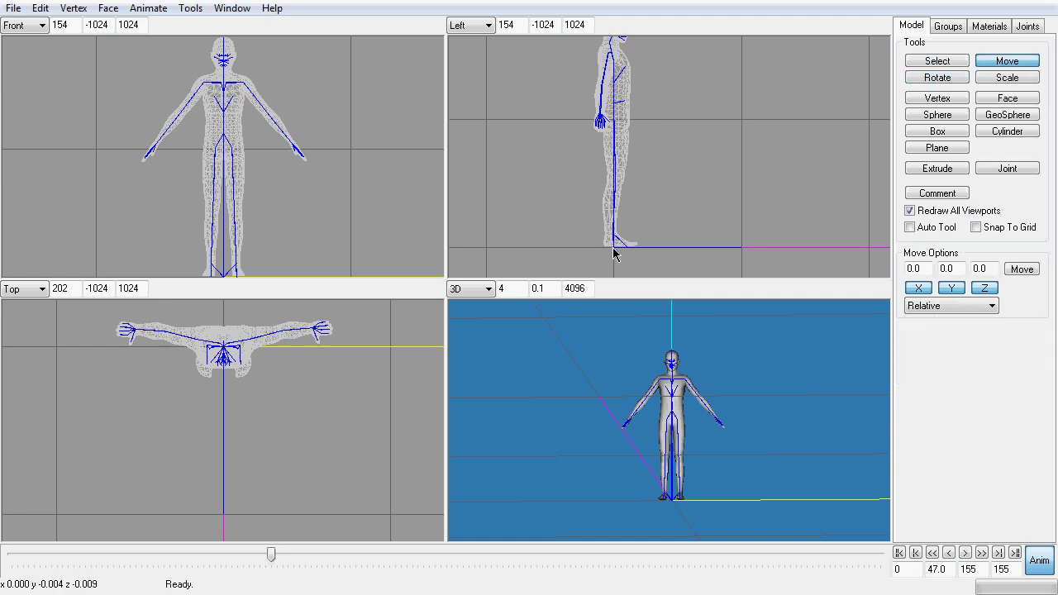
pyautogui.moveTo(623, 254); pyautogui.dragTo(656, 241)
pyautogui.moveTo(655, 229)
pyautogui.mouseDown()
pyautogui.moveTo(681, 226)
pyautogui.moveTo(658, 241)
pyautogui.mouseUp()
# Step: Keyframe the foot change at frame 47, then play and stop the animation
pyautogui.click(152, 9)
pyautogui.click(179, 57)
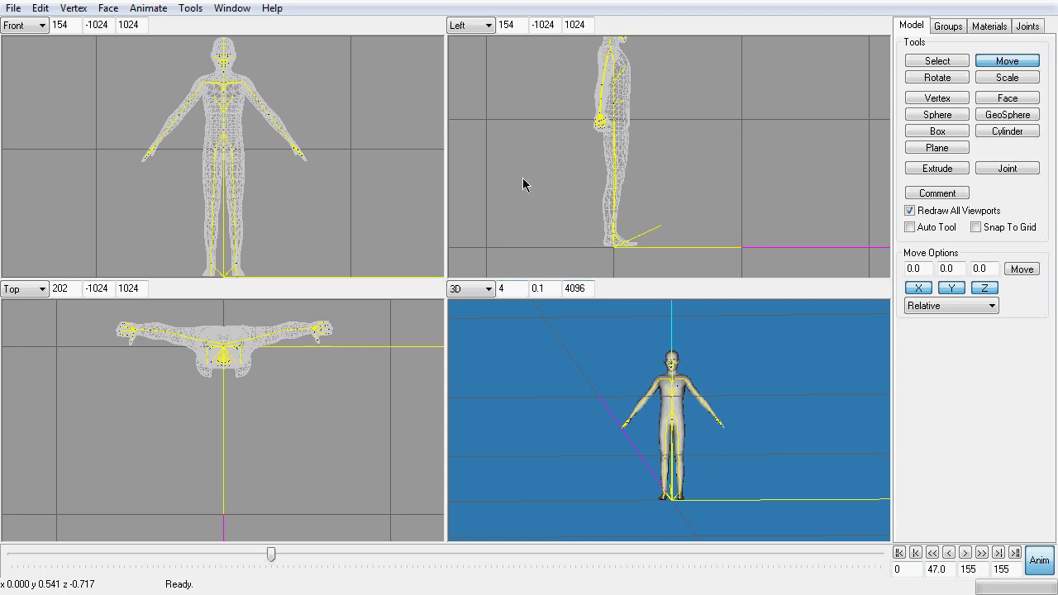
pyautogui.click(965, 554)
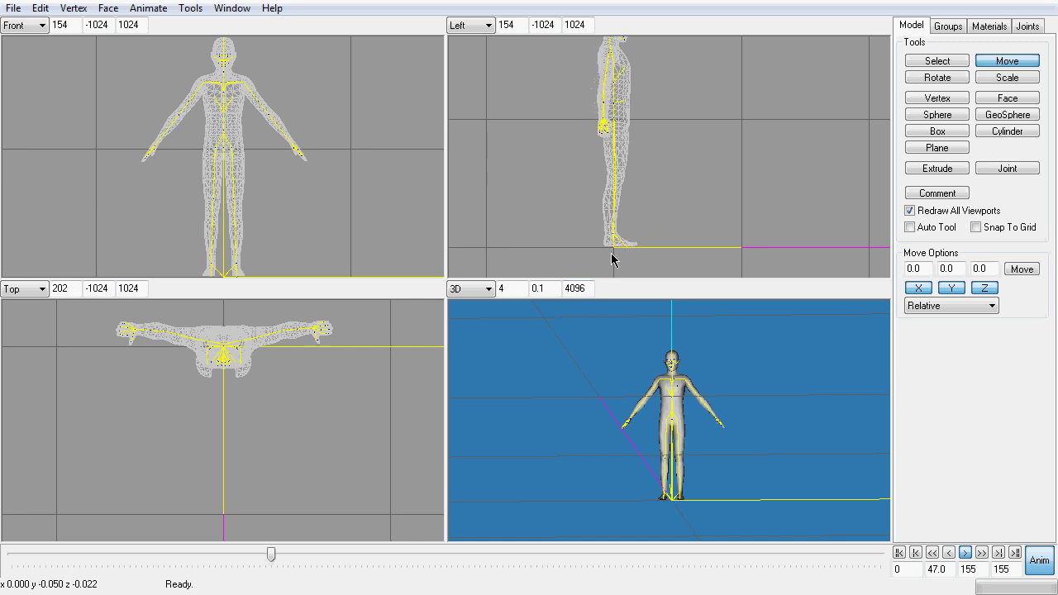
pyautogui.click(966, 554)
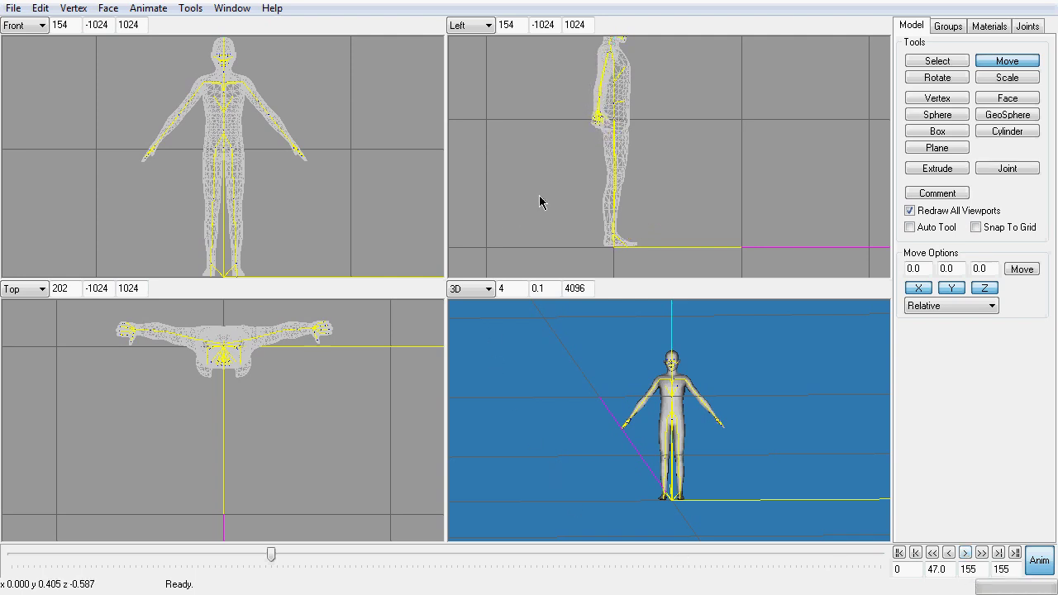
# Step: Jump ahead to a later frame and select the world_offset joint in the Joints list
pyautogui.moveTo(539, 201); pyautogui.dragTo(542, 175, button='middle')
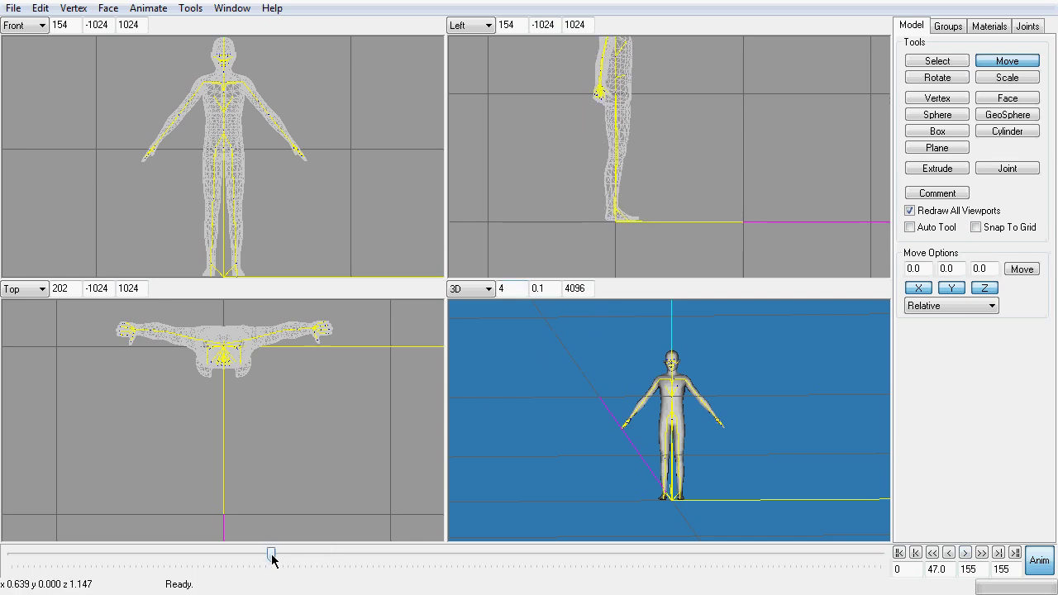
pyautogui.moveTo(271, 554); pyautogui.dragTo(356, 559)
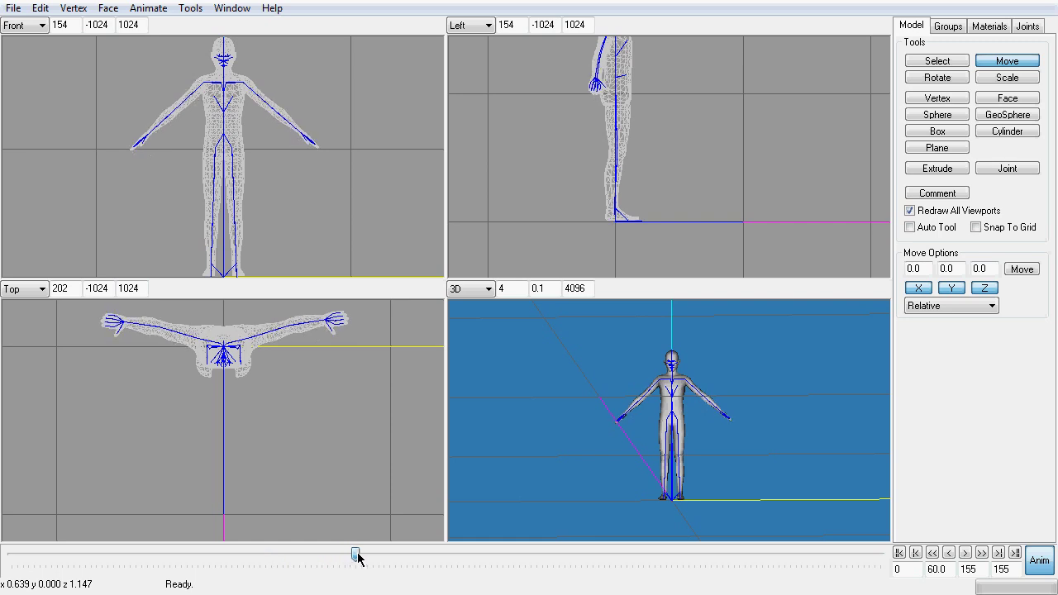
pyautogui.click(1029, 26)
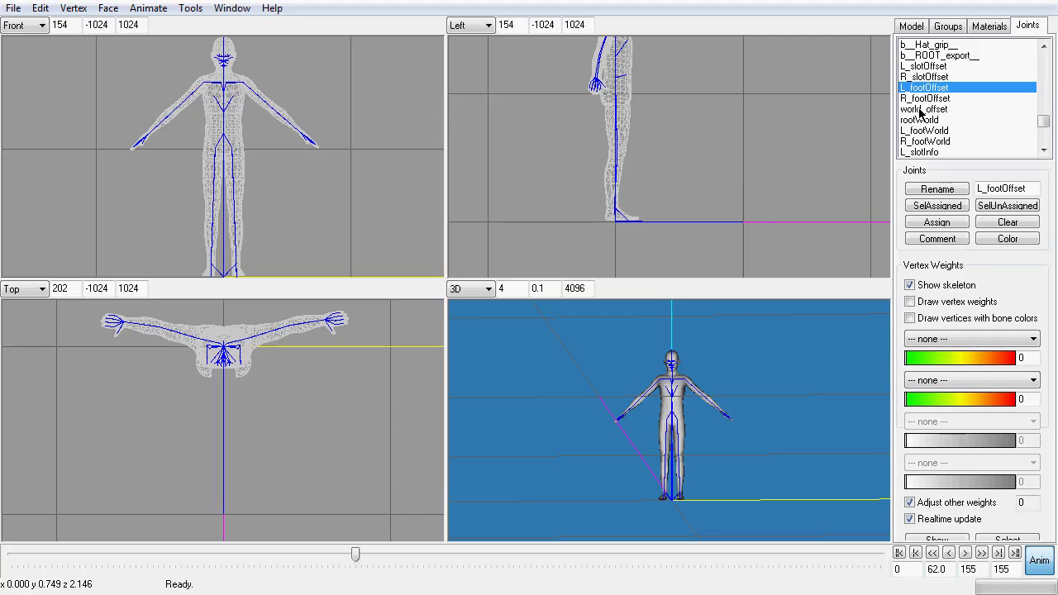
pyautogui.click(920, 108)
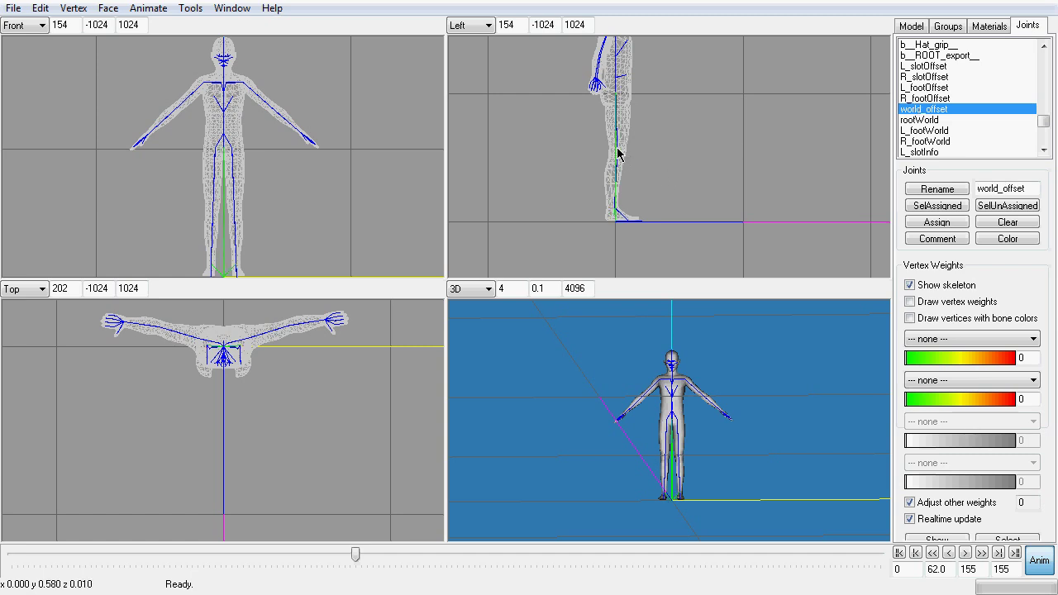
# Step: Drag the world_offset joint downward in the Left view, then pick another joint in the list
pyautogui.moveTo(619, 151); pyautogui.dragTo(618, 196)
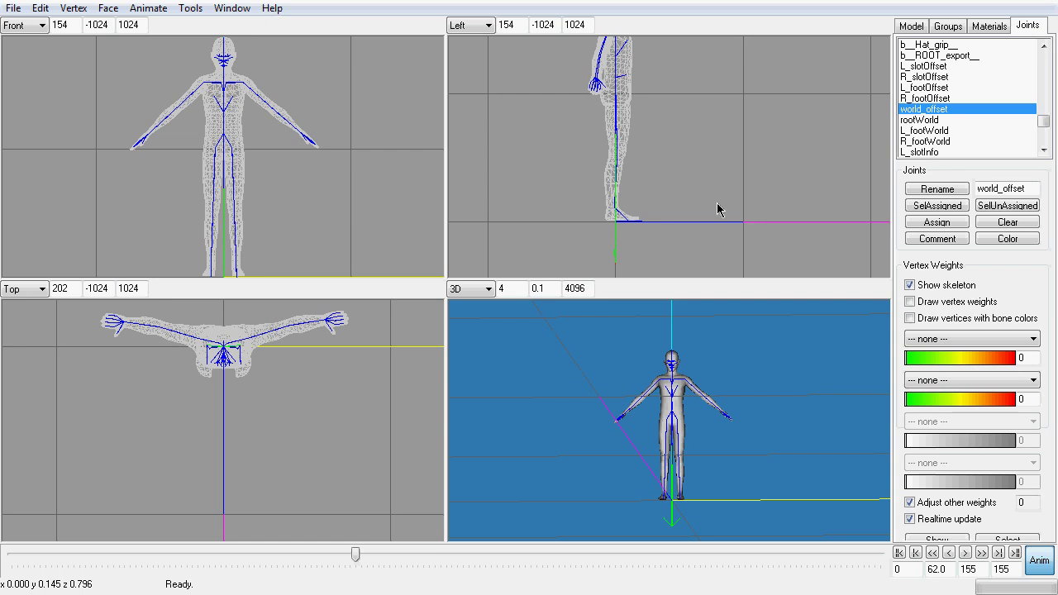
pyautogui.click(1044, 150)
pyautogui.click(916, 120)
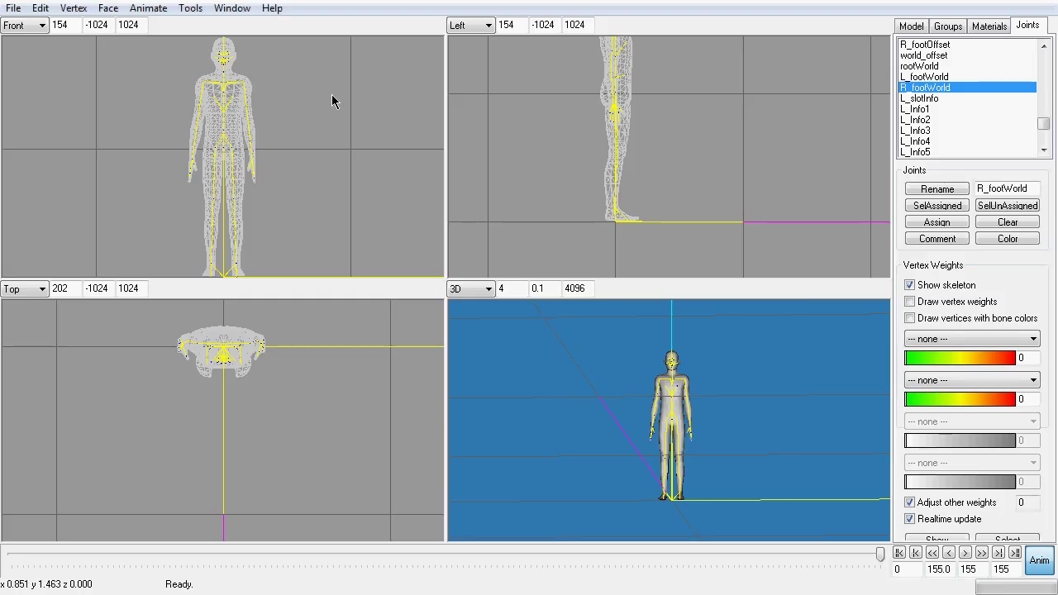
# Step: Dismiss the animation-mode export prompt and turn off animation mode to restore the bind pose
pyautogui.click(15, 10)
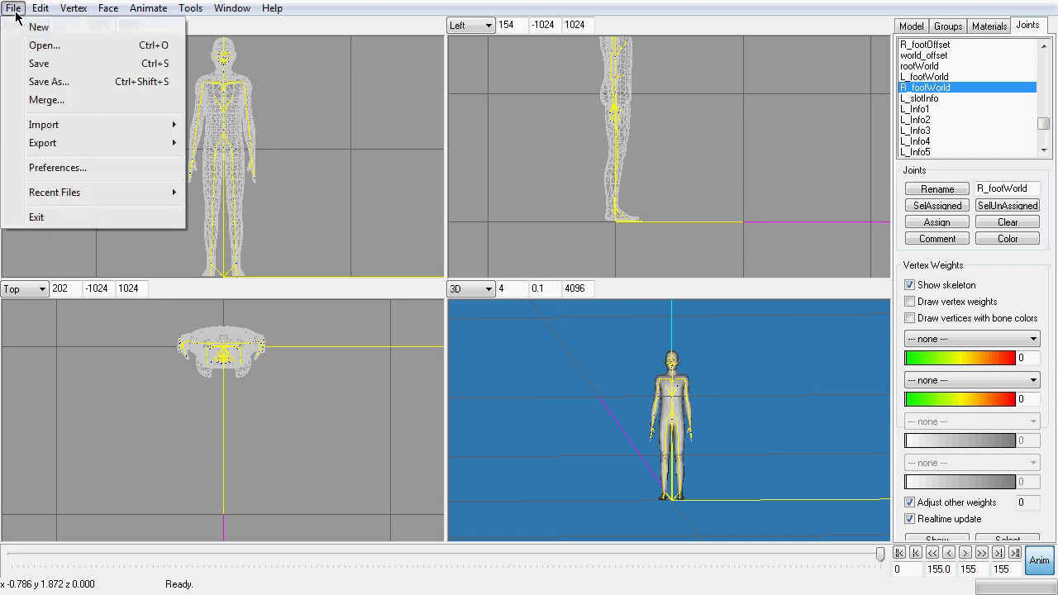
pyautogui.click(51, 81)
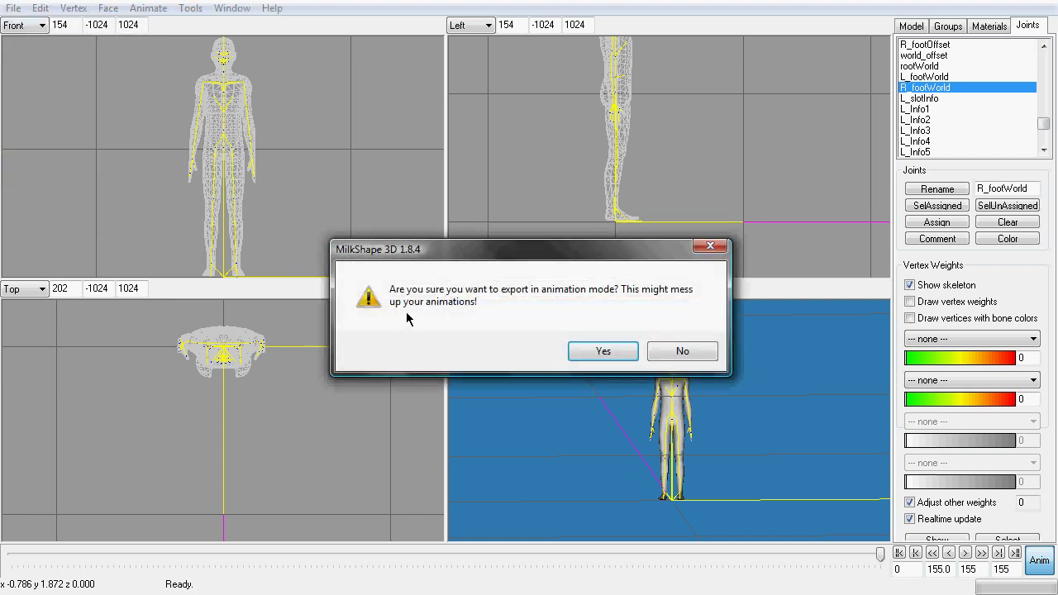
pyautogui.click(690, 357)
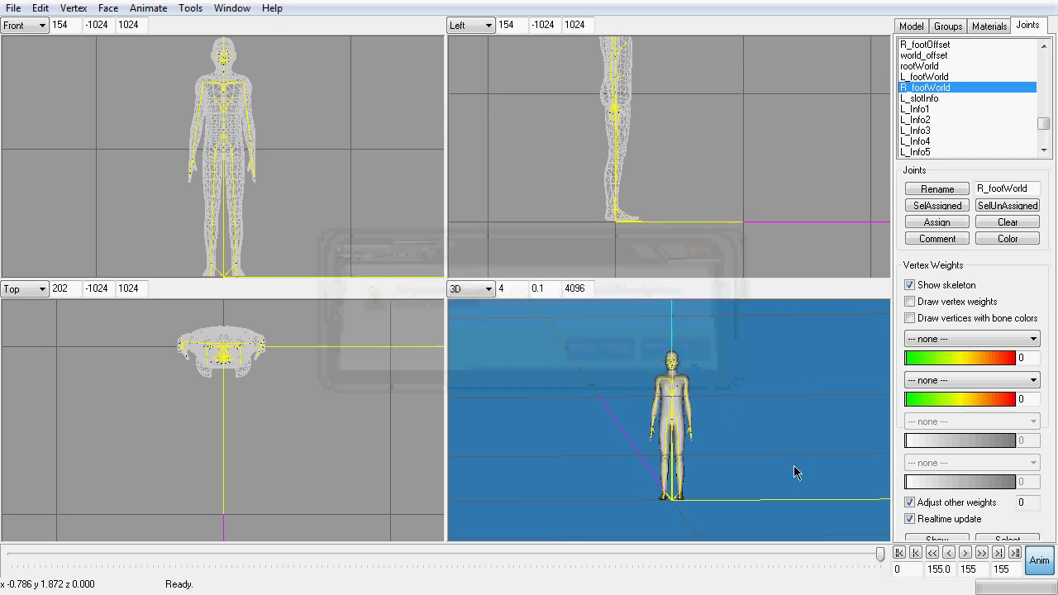
pyautogui.click(1042, 562)
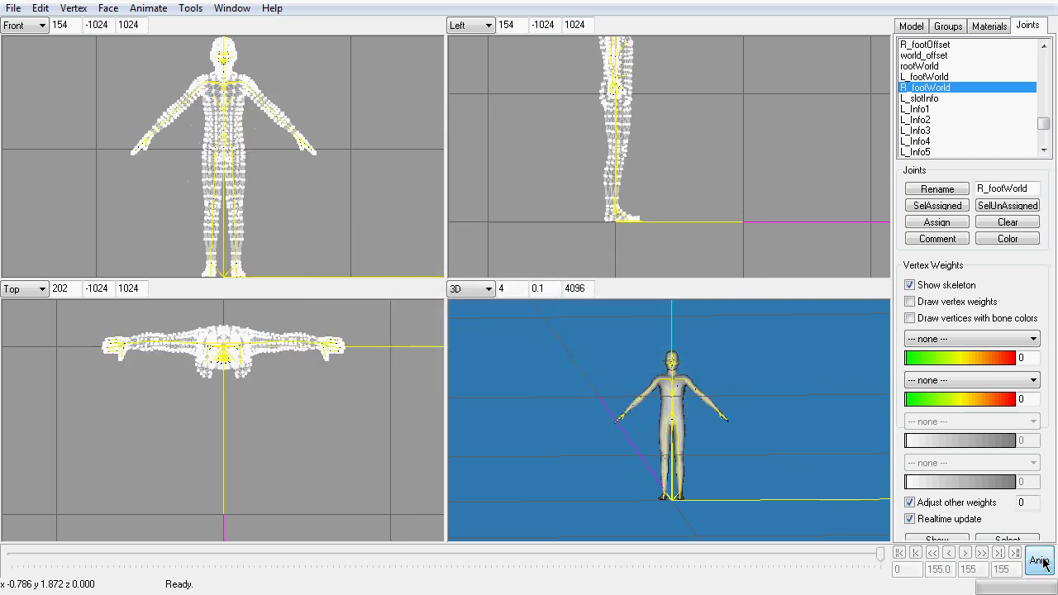
# Step: Save the model as test.ms3d in the Animations folder
pyautogui.click(11, 9)
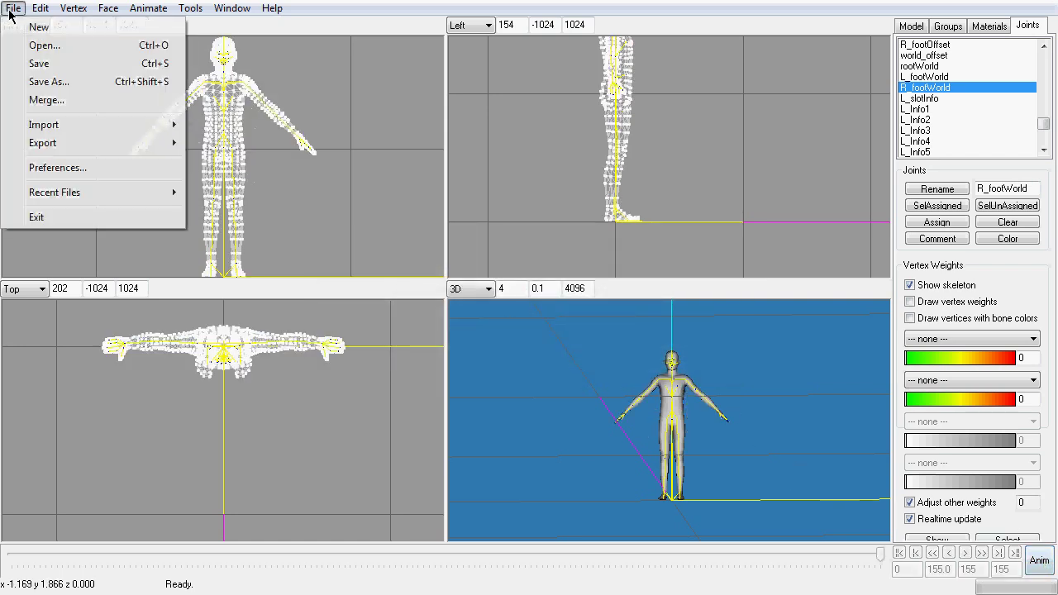
pyautogui.click(46, 78)
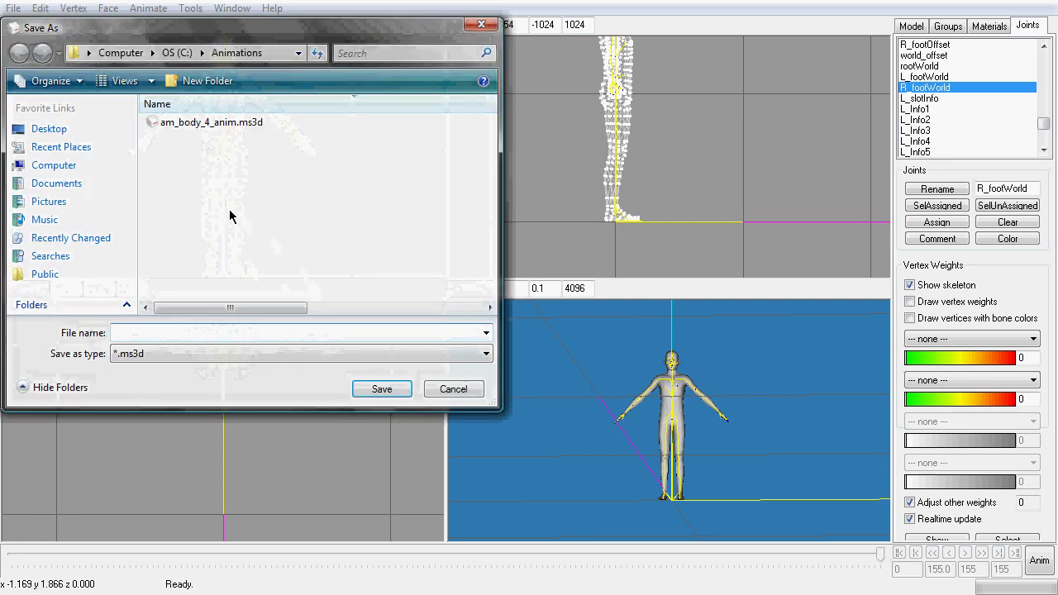
pyautogui.write('test')
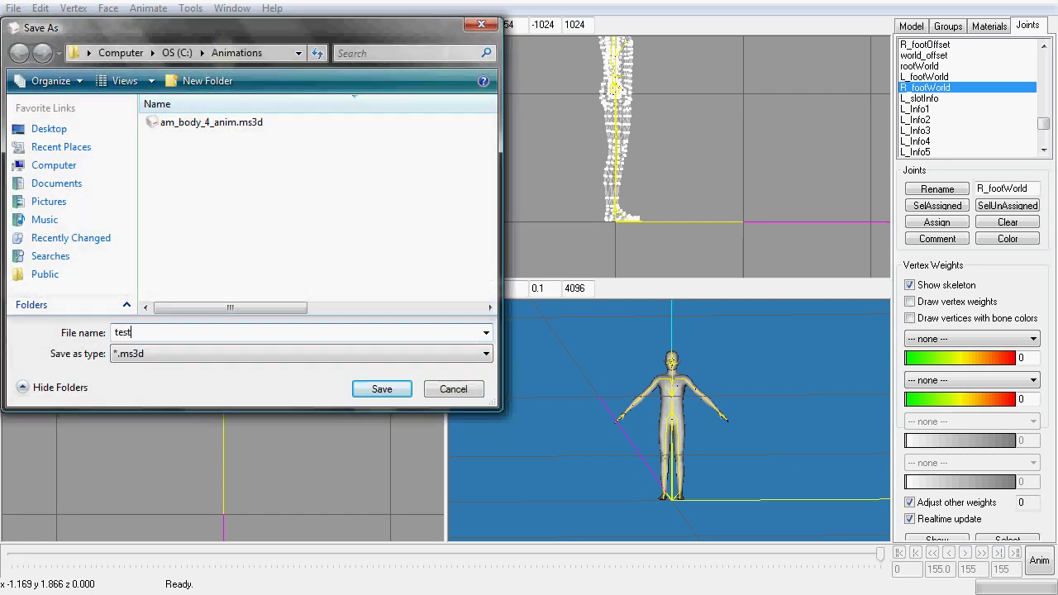
pyautogui.click(383, 389)
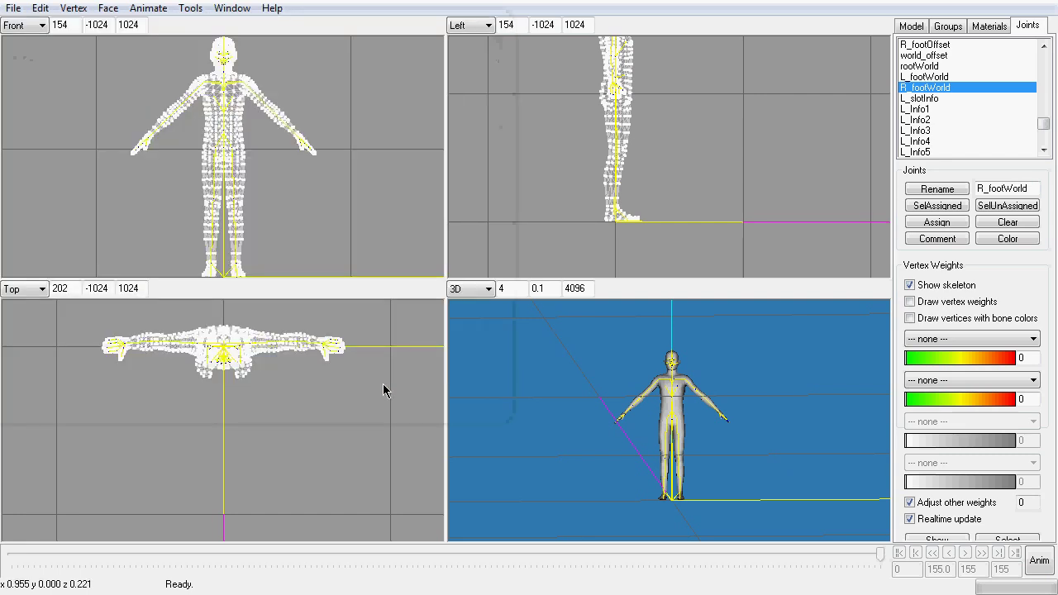
pyautogui.click(15, 10)
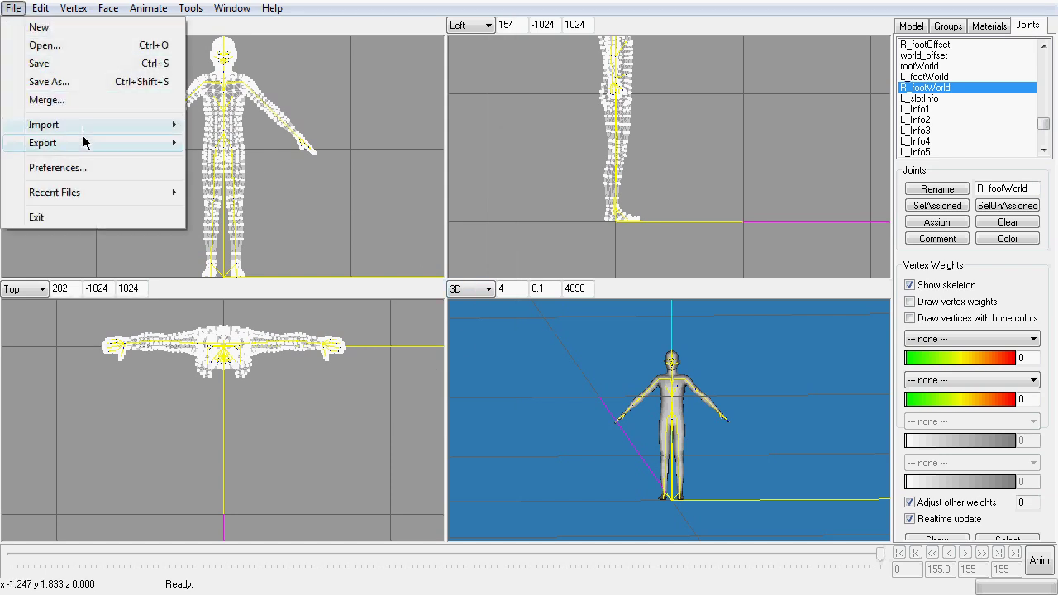
# Step: Export Half-Life SMD over the existing a2a_testanimation CLIP .smd, confirming replacement and Sequence export
pyautogui.moveTo(85, 144)
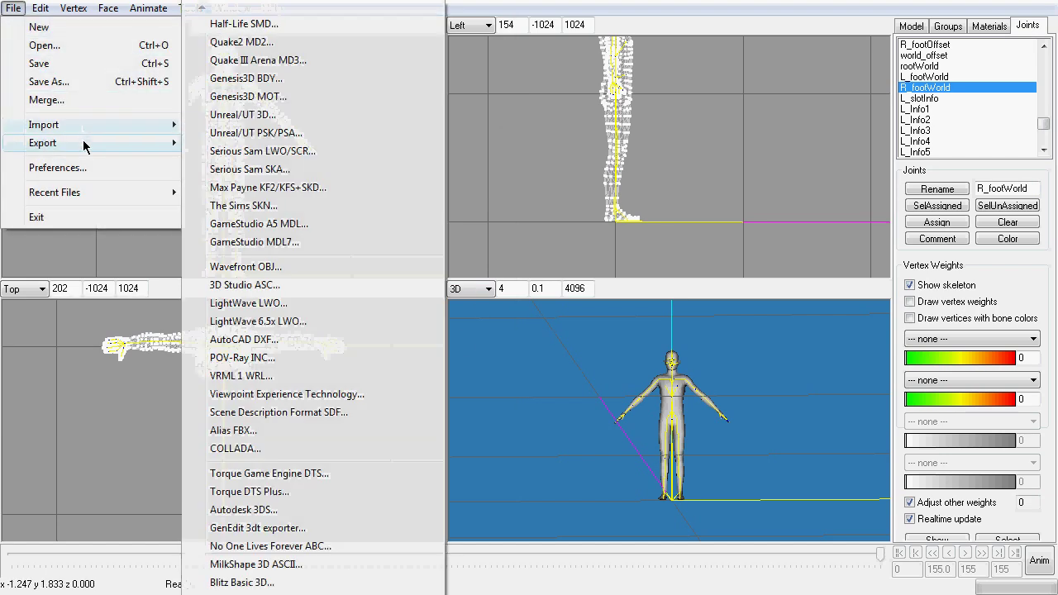
pyautogui.click(252, 24)
pyautogui.moveTo(232, 307); pyautogui.dragTo(267, 310)
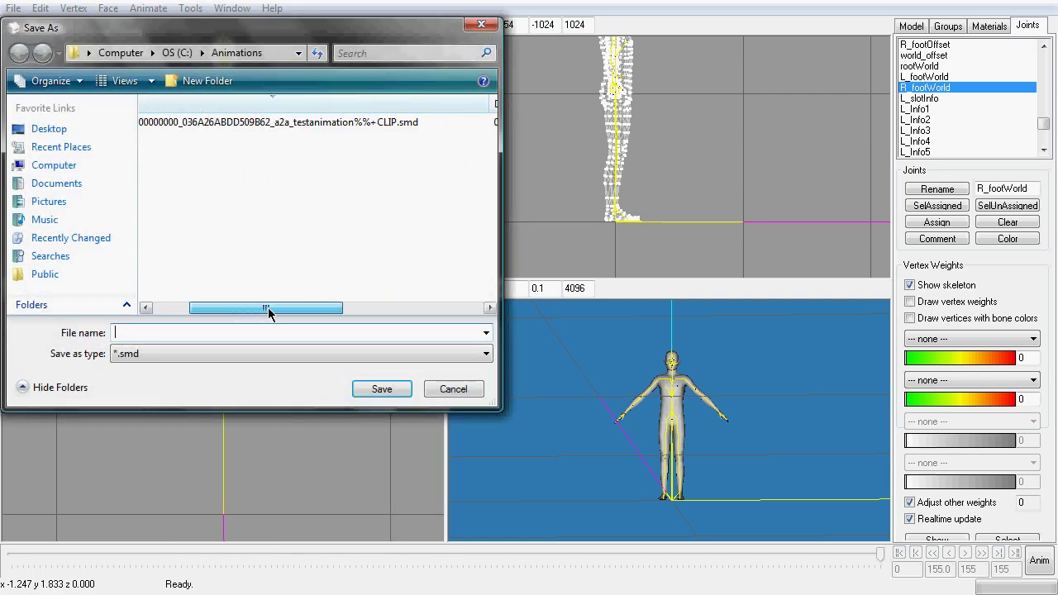
pyautogui.click(347, 122)
pyautogui.click(383, 389)
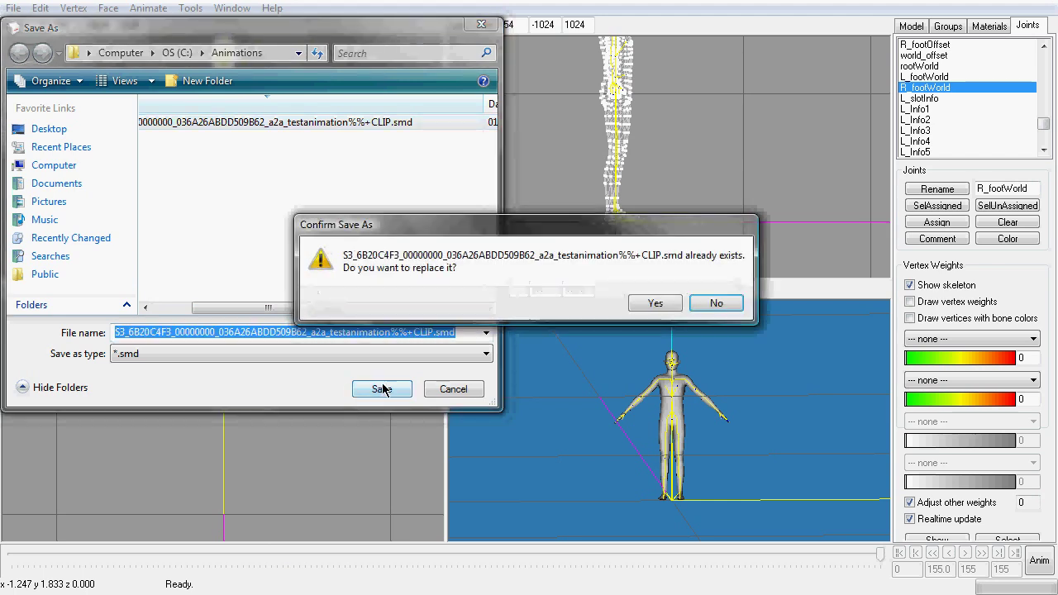
pyautogui.click(653, 303)
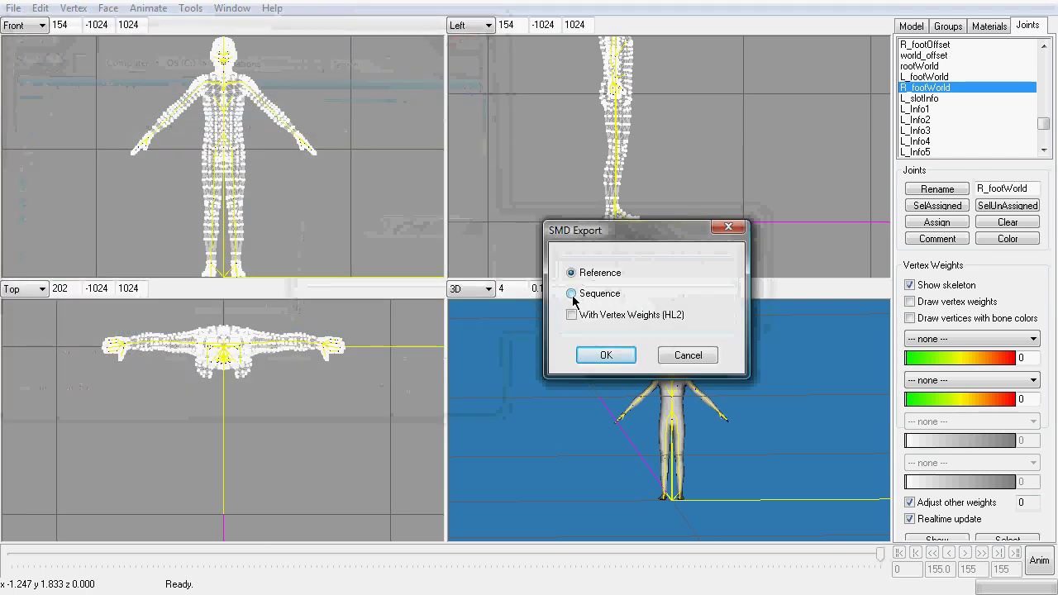
pyautogui.click(604, 357)
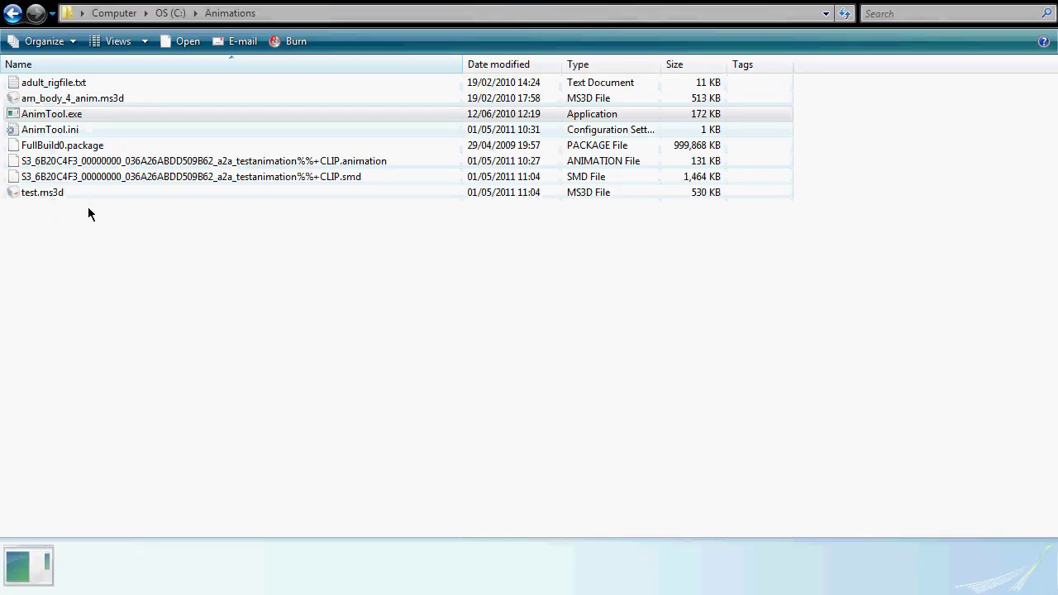
# Step: Run AnimTool's SMD -> Clip conversion on the a2a_testanimation .smd file, then close it
pyautogui.doubleClick(76, 116)
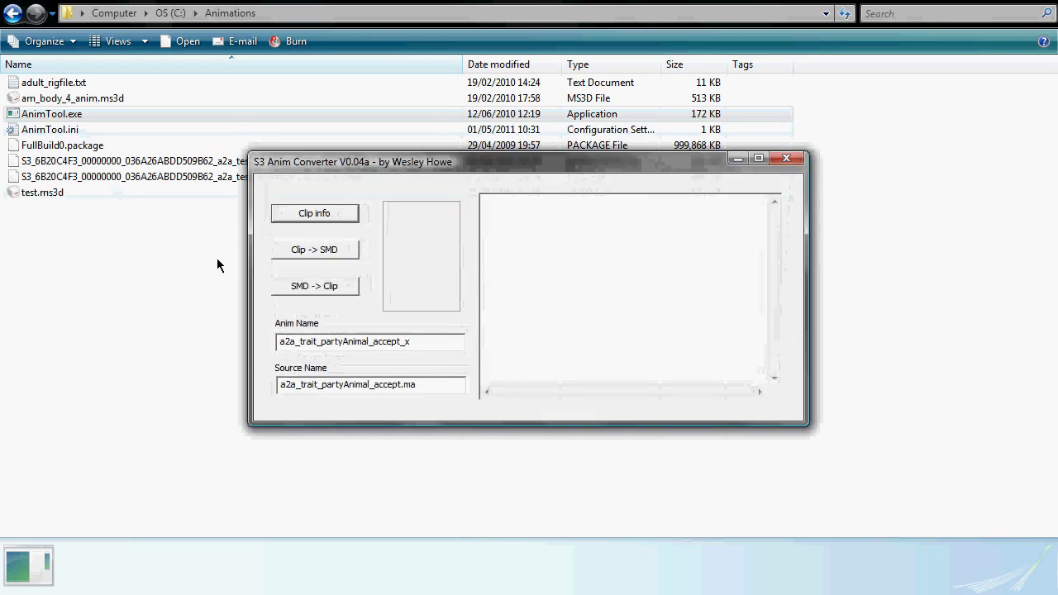
pyautogui.click(318, 288)
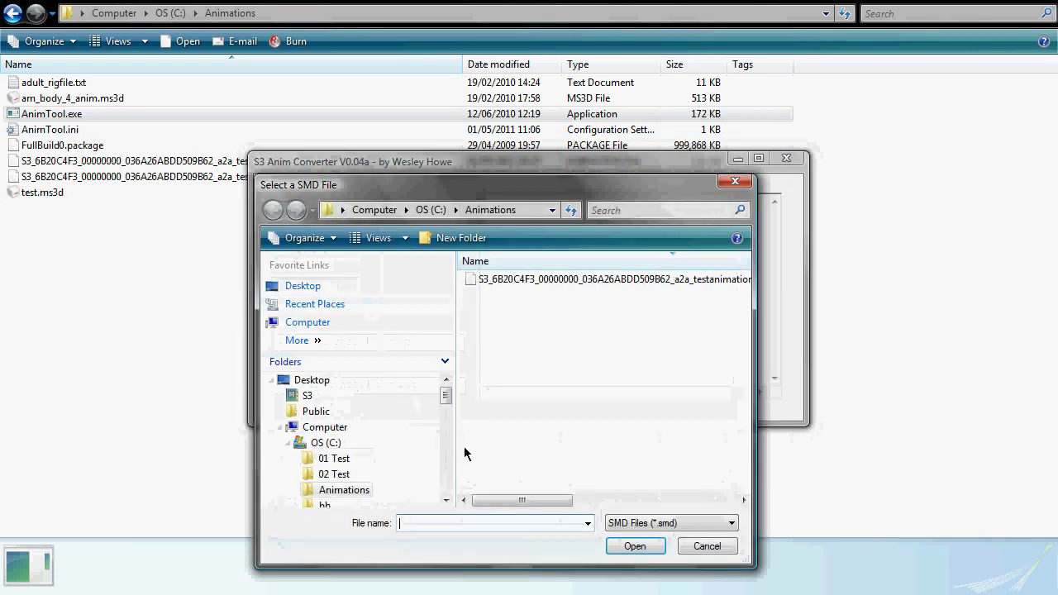
pyautogui.moveTo(506, 501); pyautogui.dragTo(564, 500)
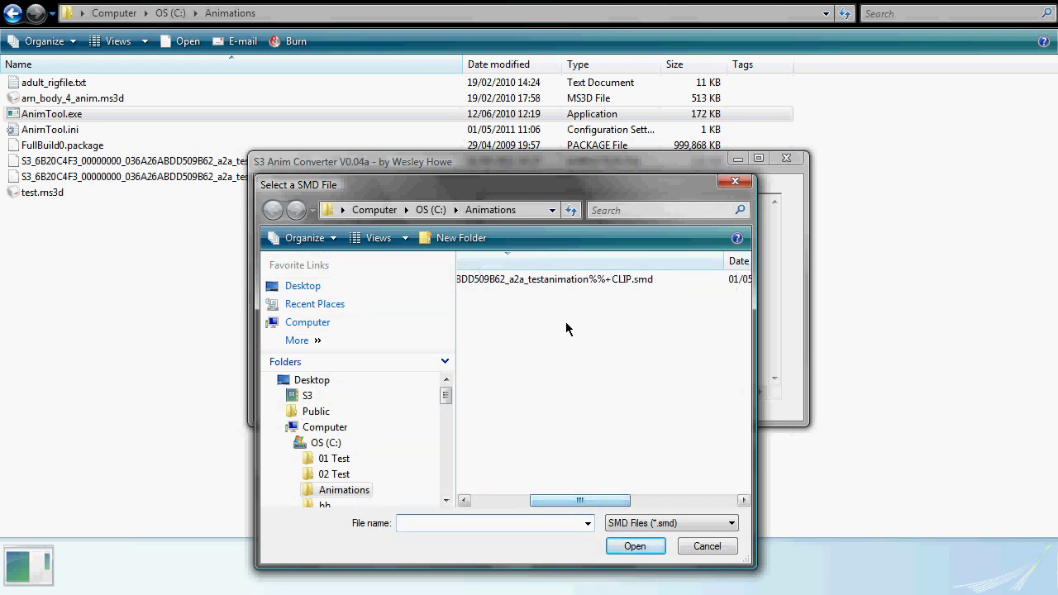
pyautogui.click(556, 281)
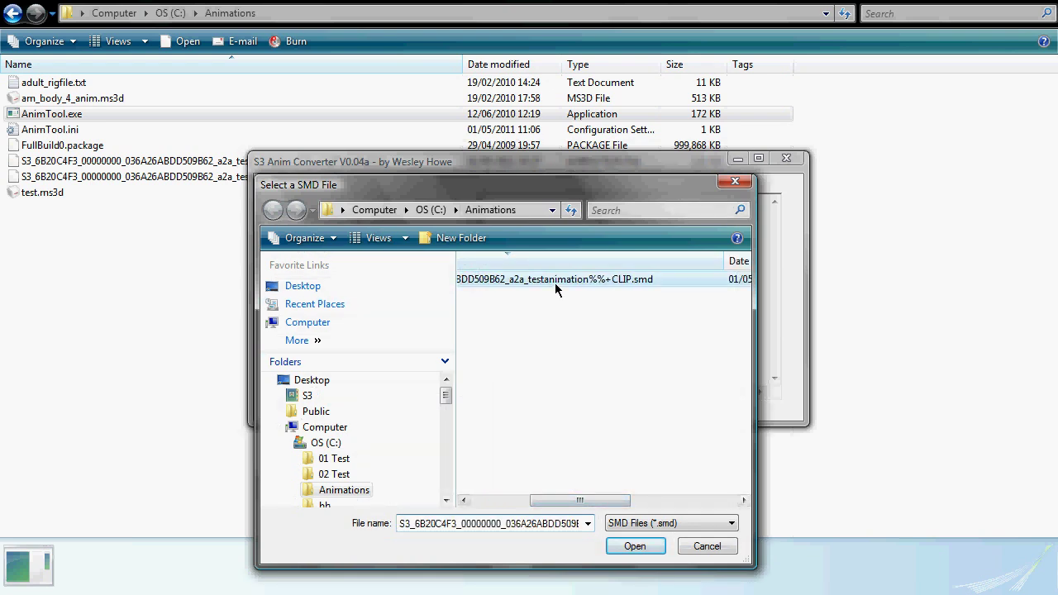
pyautogui.click(632, 545)
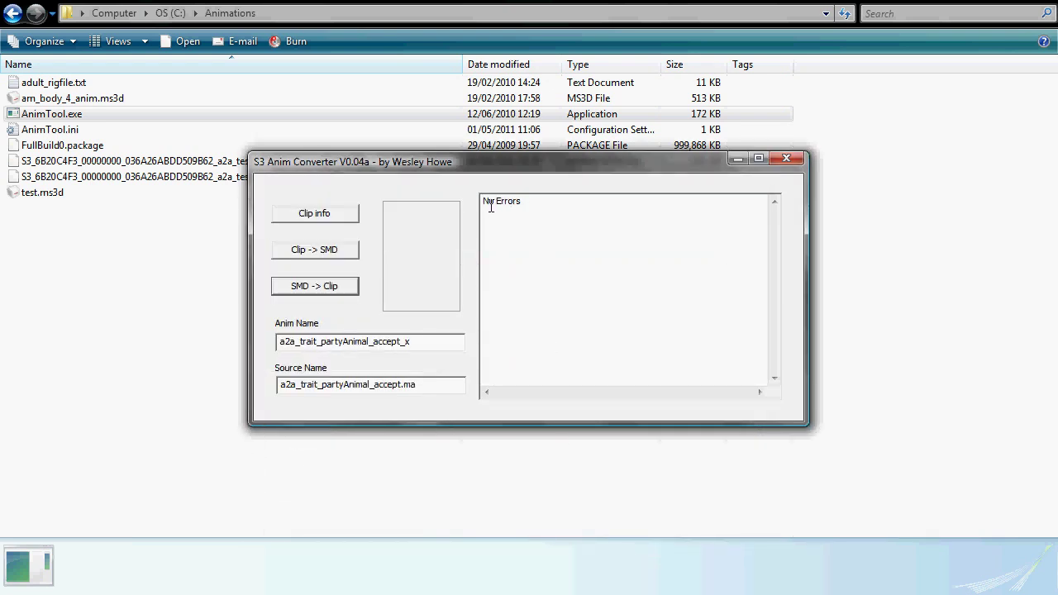
pyautogui.click(787, 160)
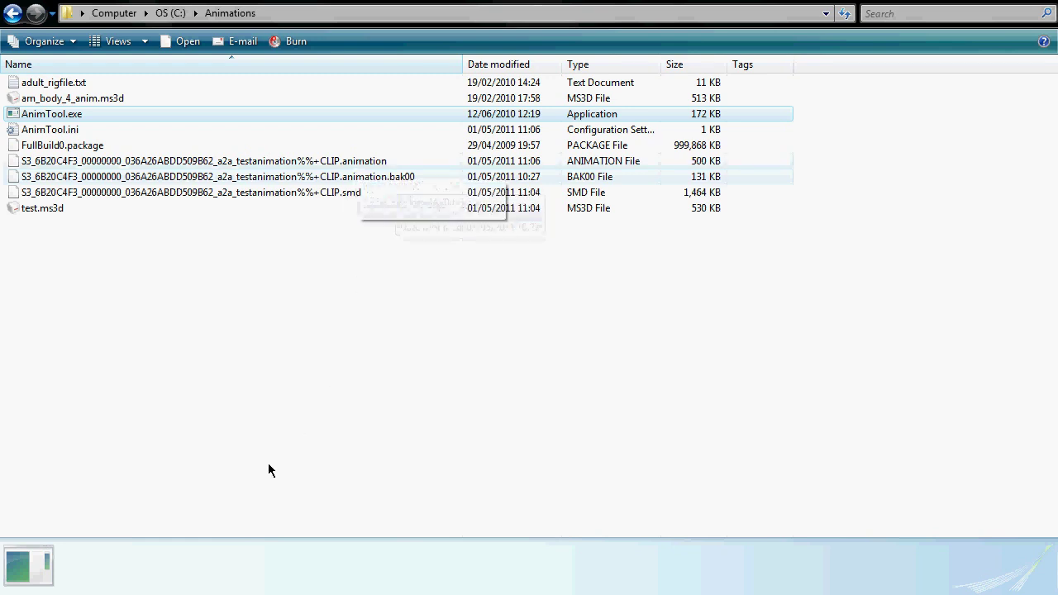
# Step: Launch s3pe from the Start menu and create a new empty package
pyautogui.click(29, 567)
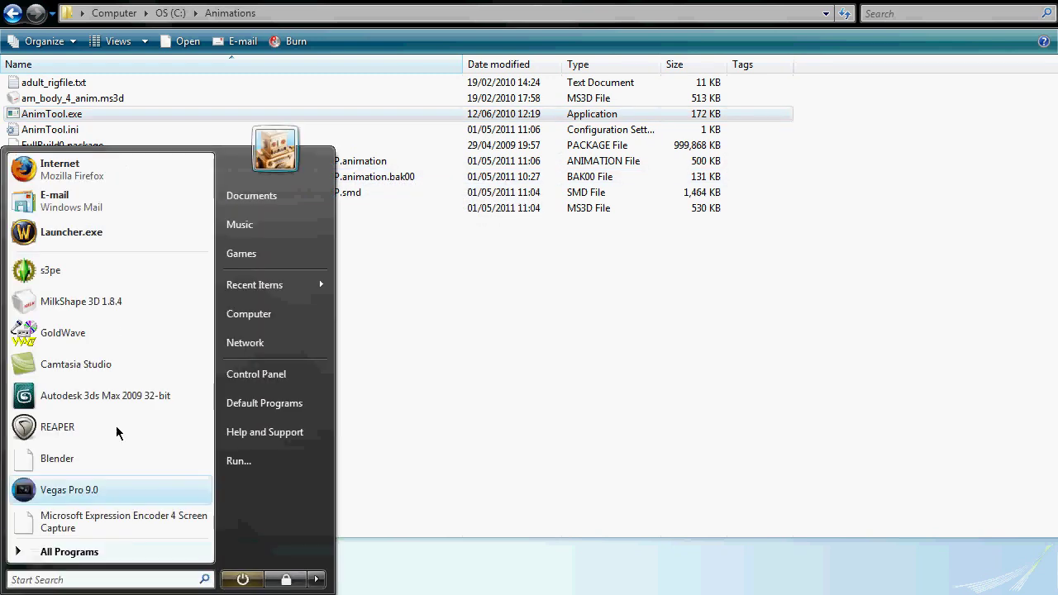
pyautogui.click(141, 302)
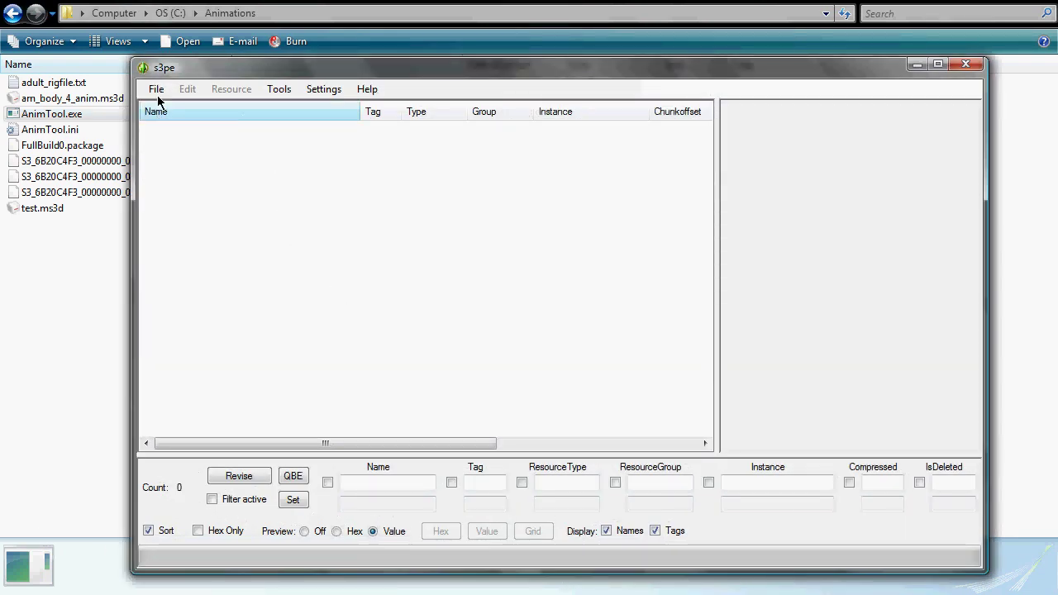
pyautogui.click(156, 89)
pyautogui.click(171, 110)
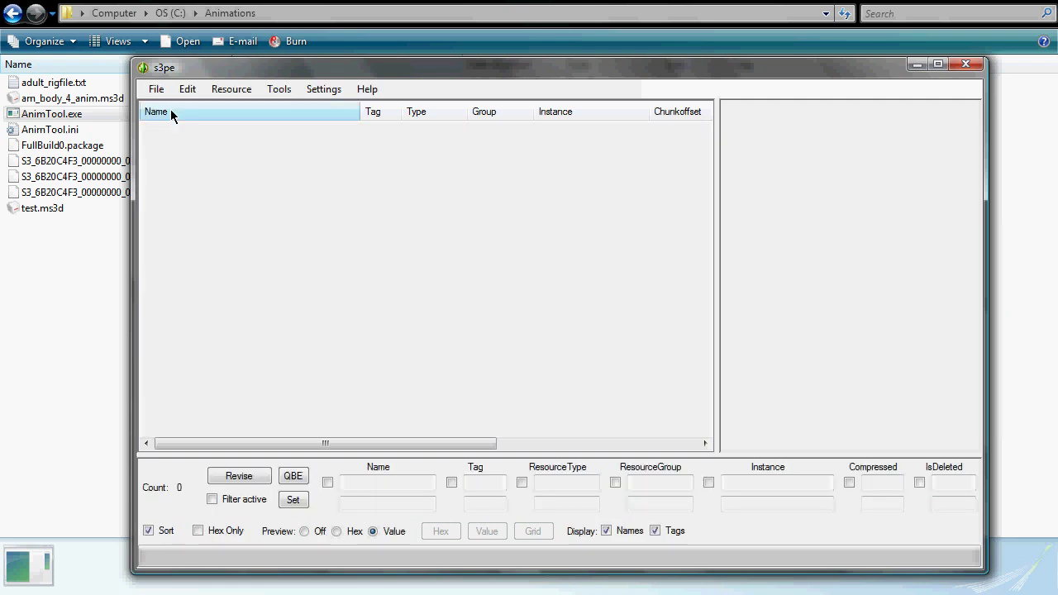
# Step: Import the converted a2a_testanimation CLIP .animation file and accept its resource details
pyautogui.click(242, 92)
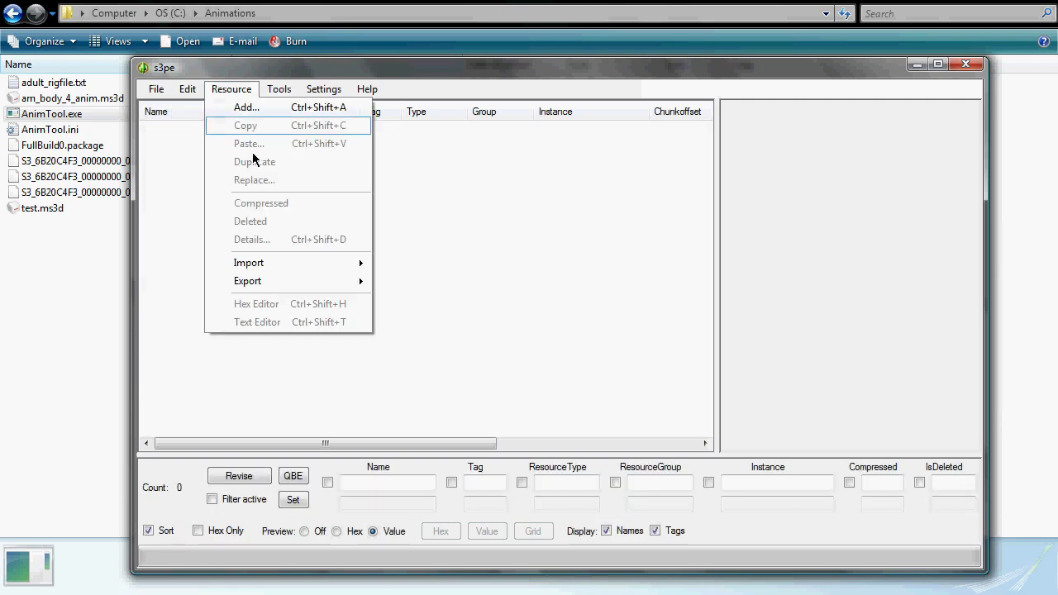
pyautogui.moveTo(321, 277)
pyautogui.click(406, 266)
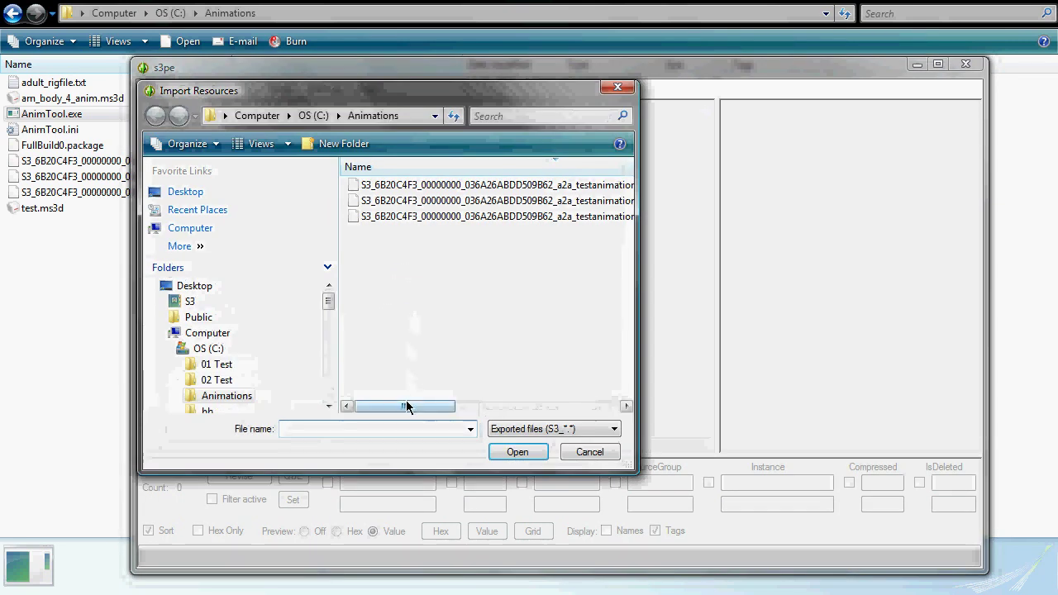
pyautogui.moveTo(406, 402); pyautogui.dragTo(474, 406)
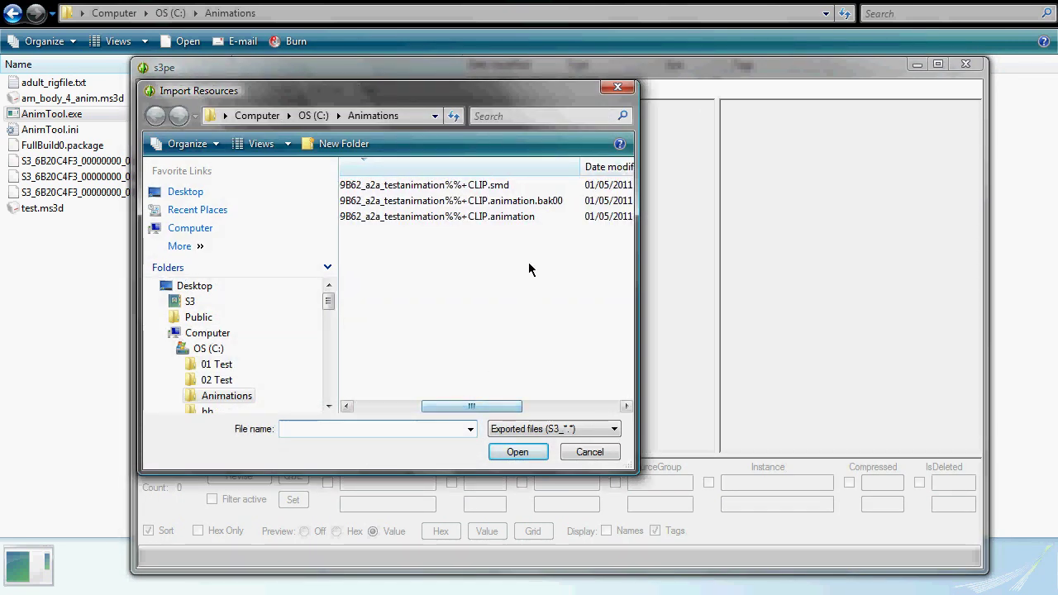
pyautogui.click(500, 217)
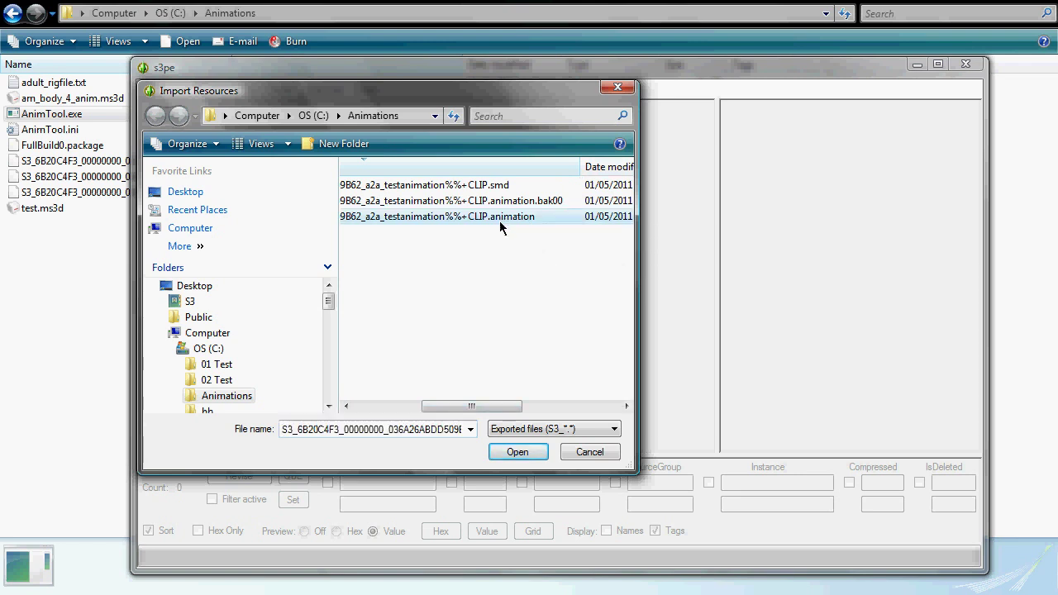
pyautogui.click(530, 452)
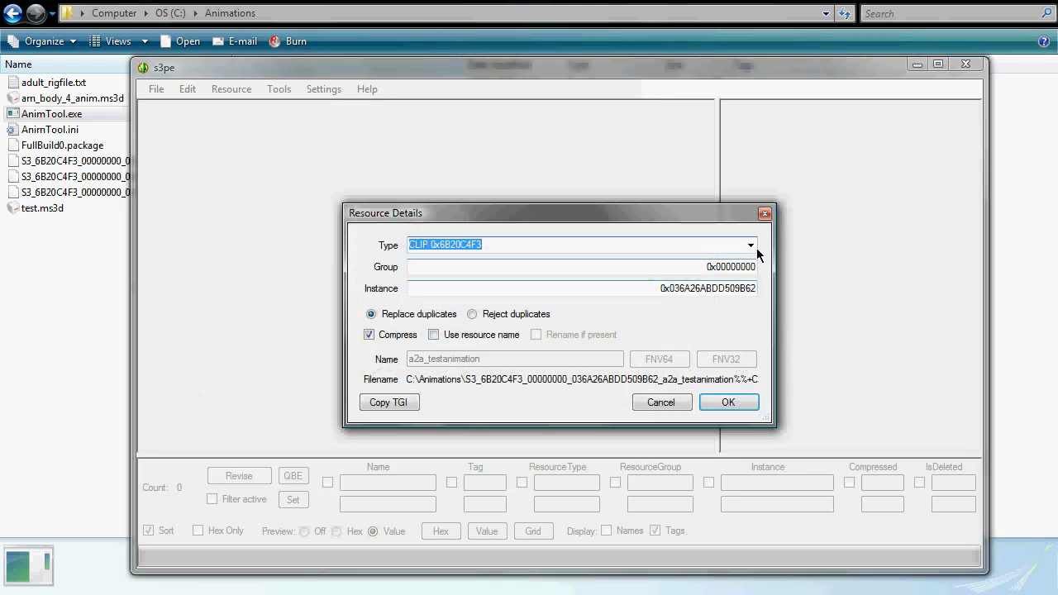
pyautogui.click(731, 403)
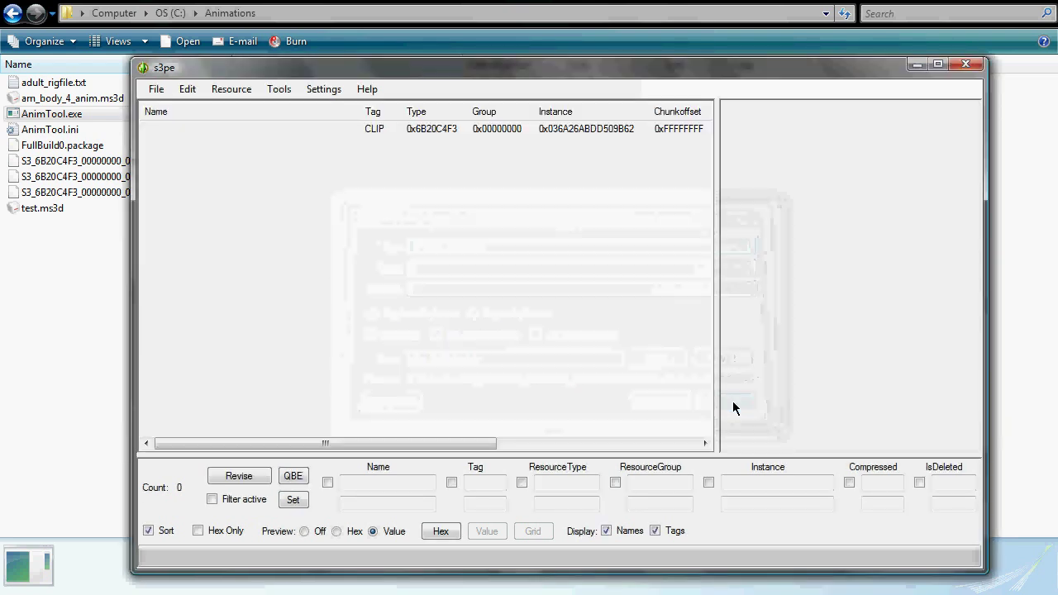
# Step: Save the package as a2a_testanimation.package in the Animations folder
pyautogui.click(154, 89)
pyautogui.click(198, 165)
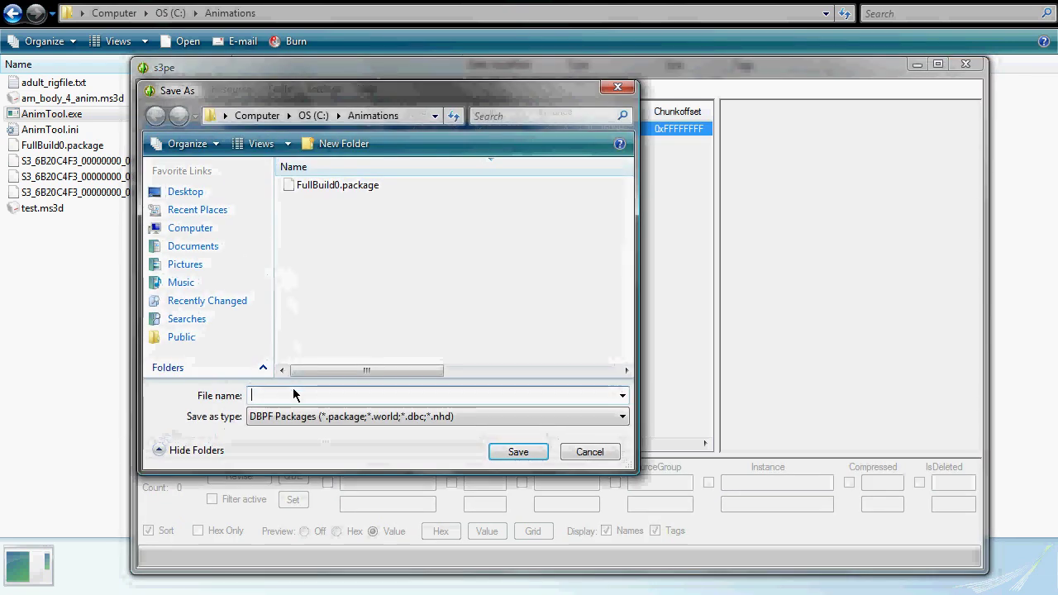
pyautogui.write('a2a')
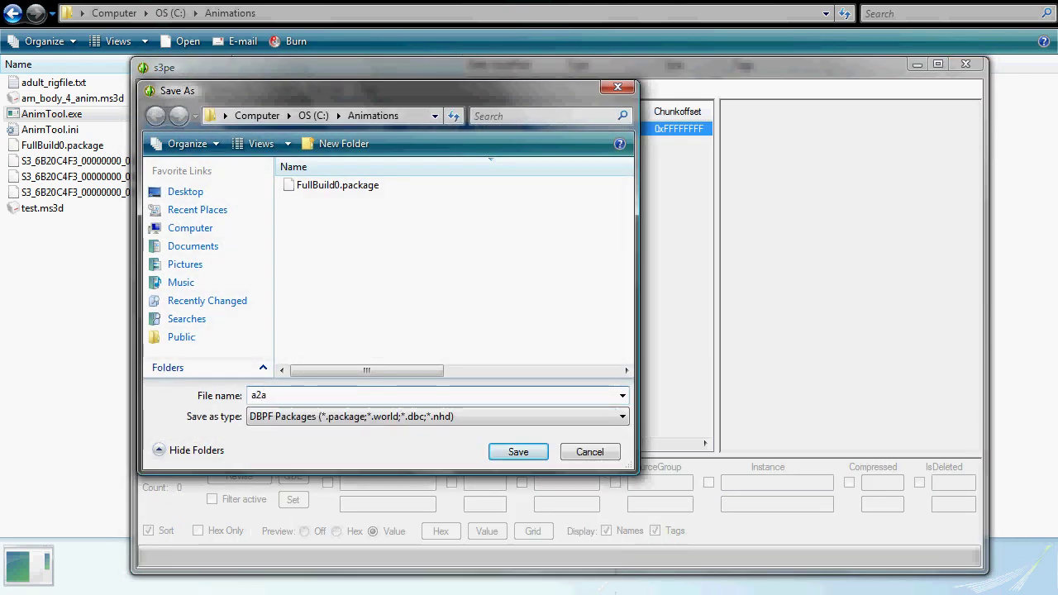
pyautogui.write('_testanimation')
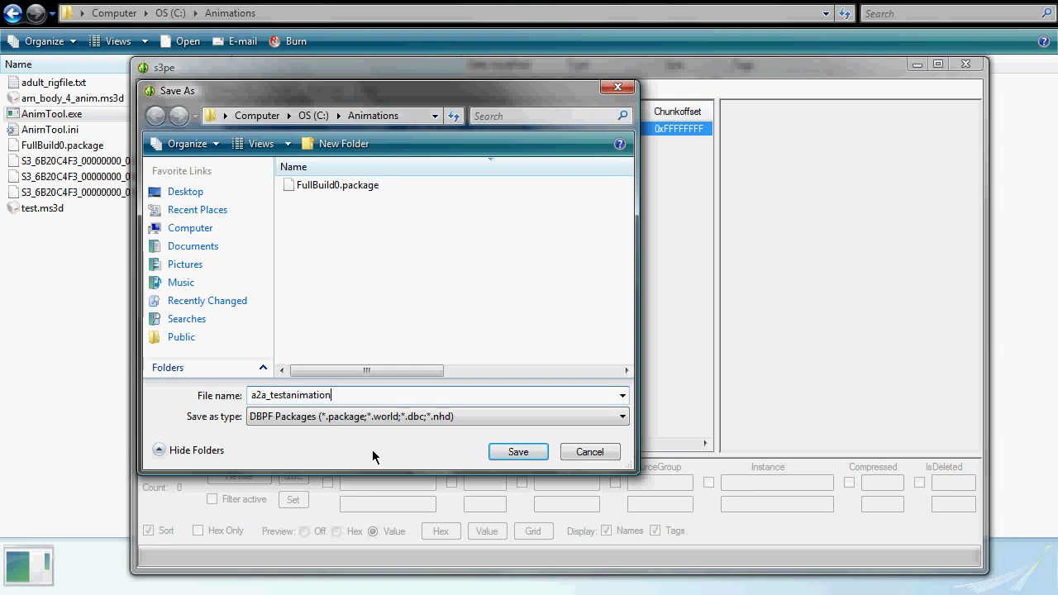
pyautogui.click(527, 461)
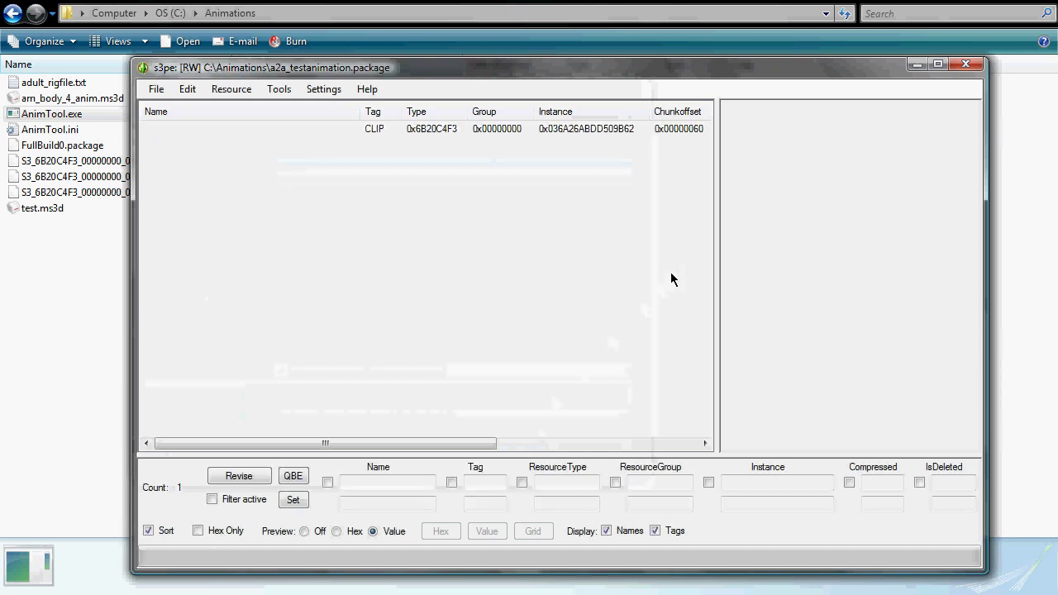
# Step: Close s3pe to reveal a2a_testanimation.package (125 KB) in the Animations folder
pyautogui.click(965, 65)
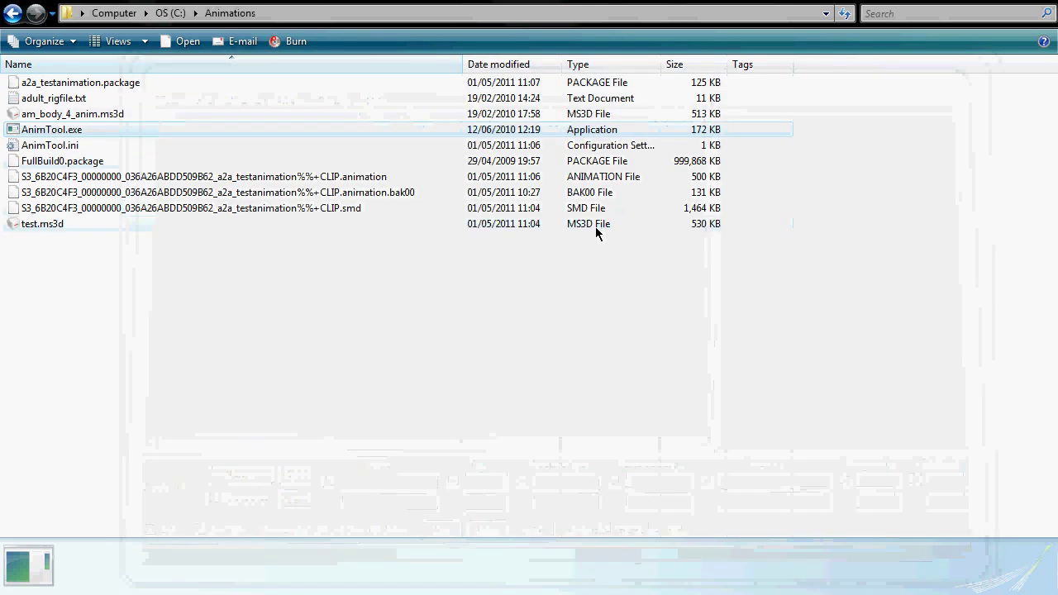